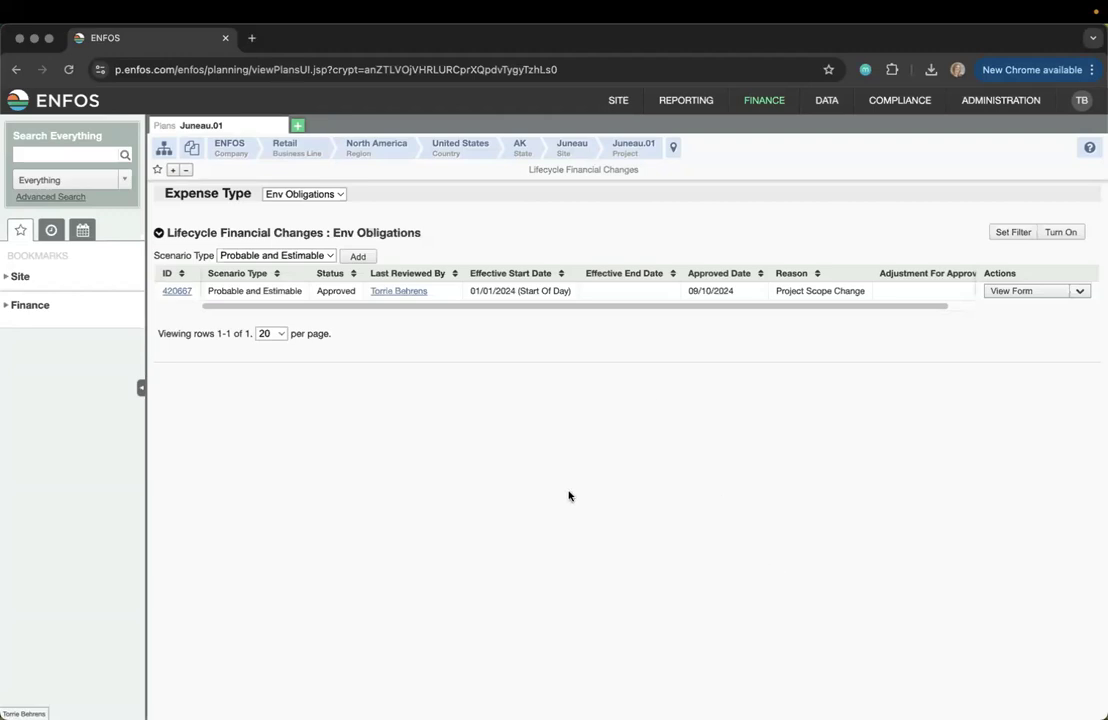
Open plan 420667 and scroll through its summary, contacts, details and history
left_click(178, 293)
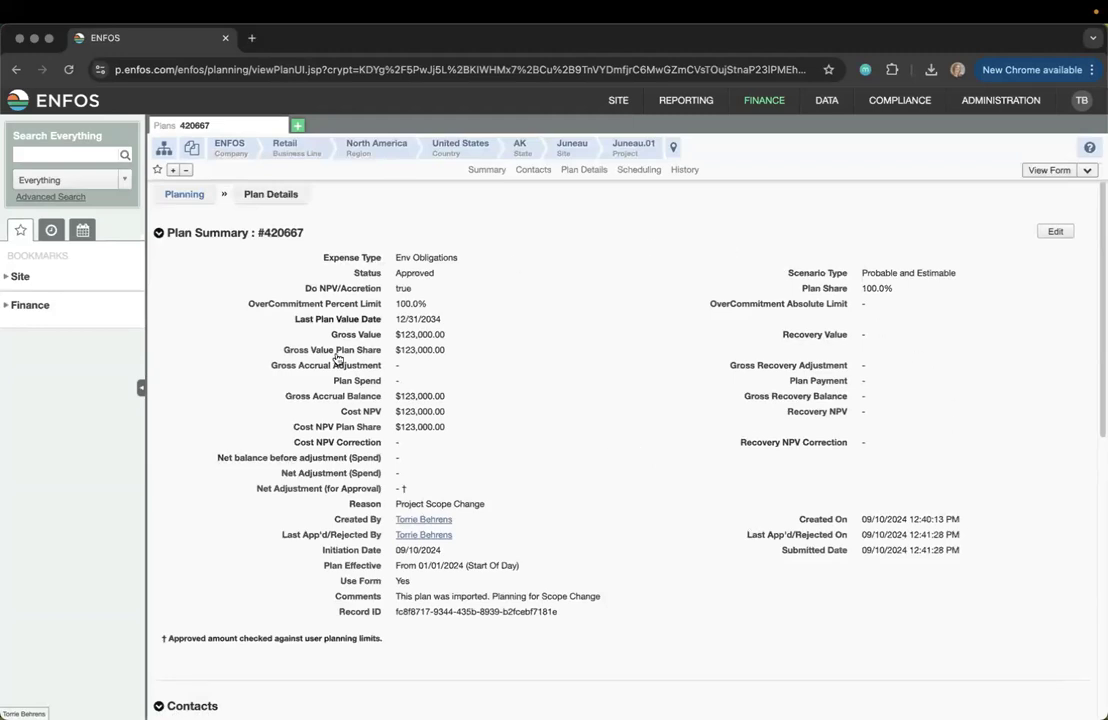
scroll(645, 557, "down", 3)
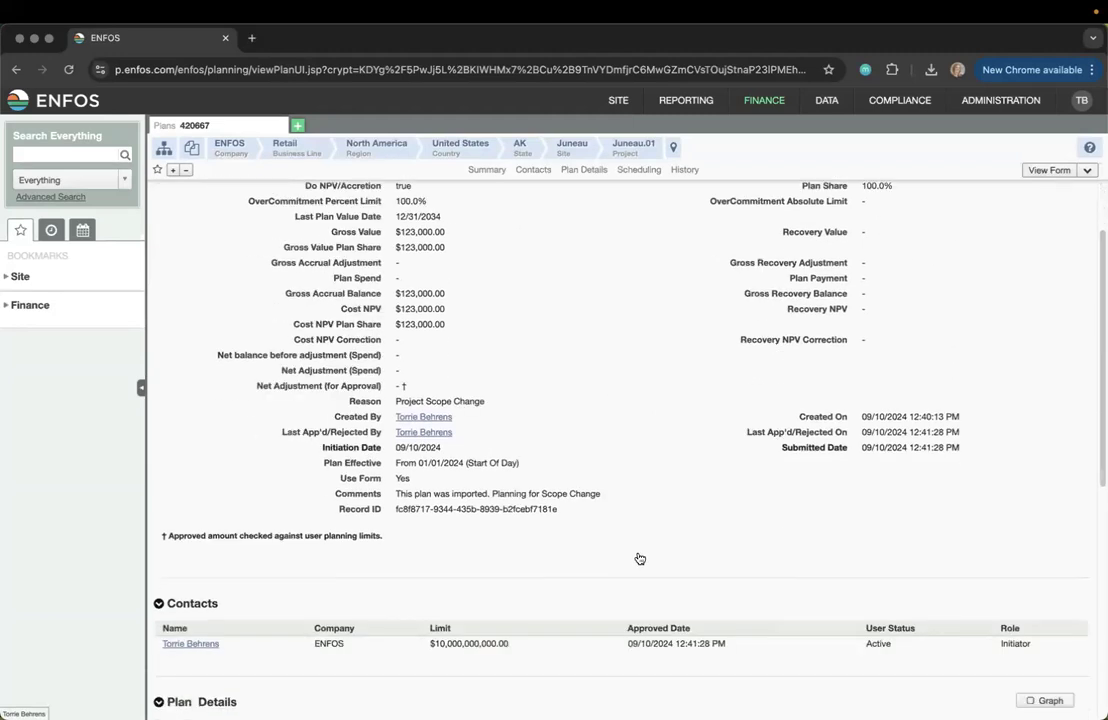
scroll(637, 557, "down", 5)
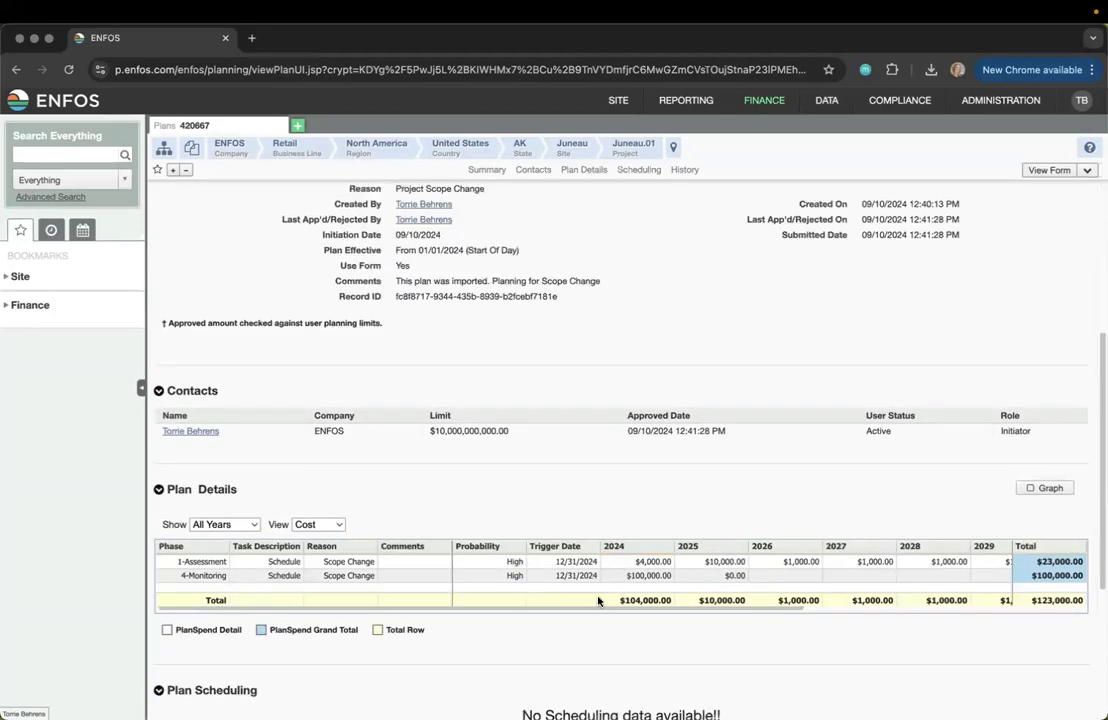
scroll(528, 631, "down", 4)
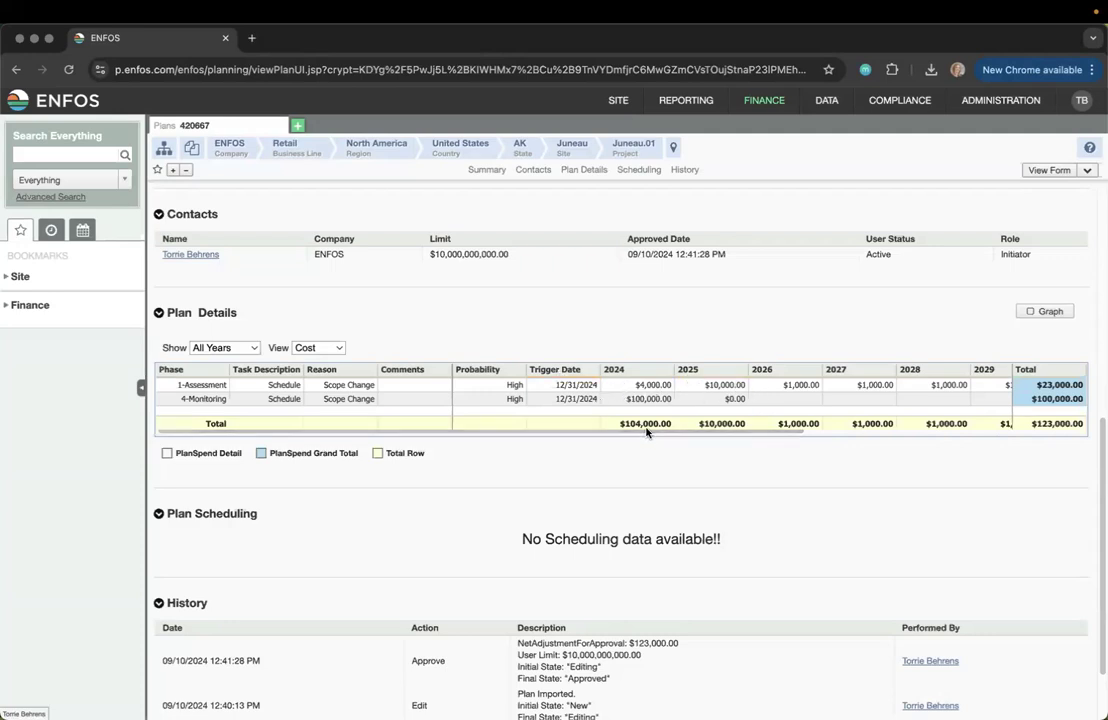
Scroll the yearly cost table sideways, check the More Actions list, and return to the top
mouse_move(762, 437)
left_click_drag(762, 437, 1041, 448)
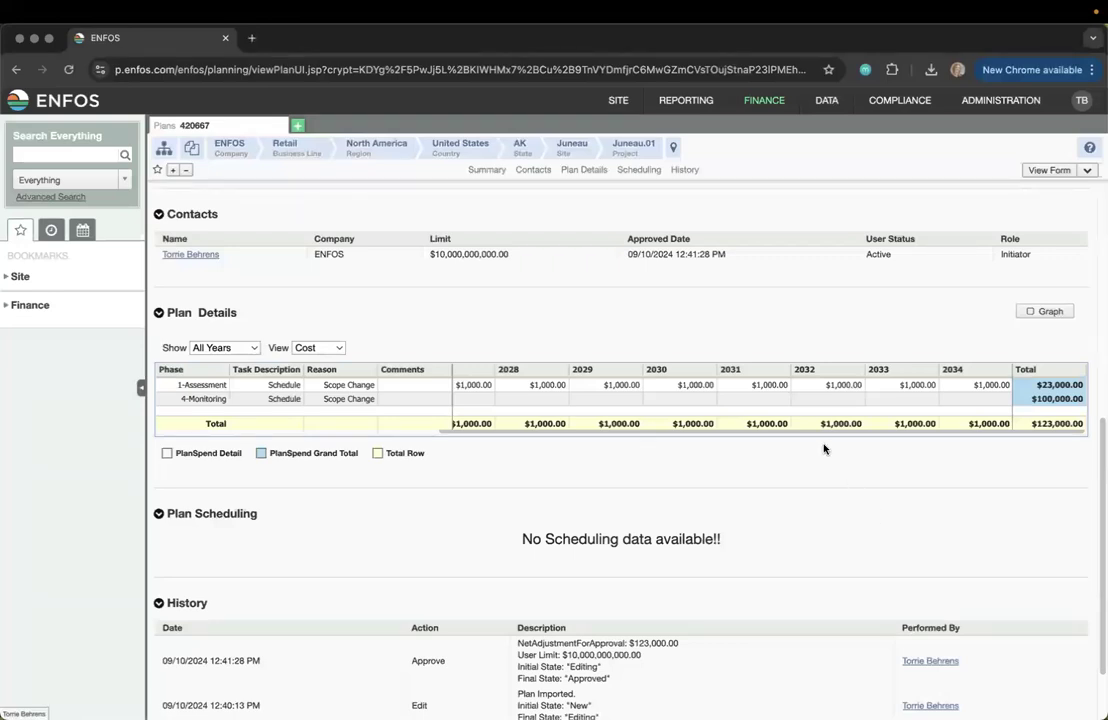
left_click_drag(821, 432, 477, 428)
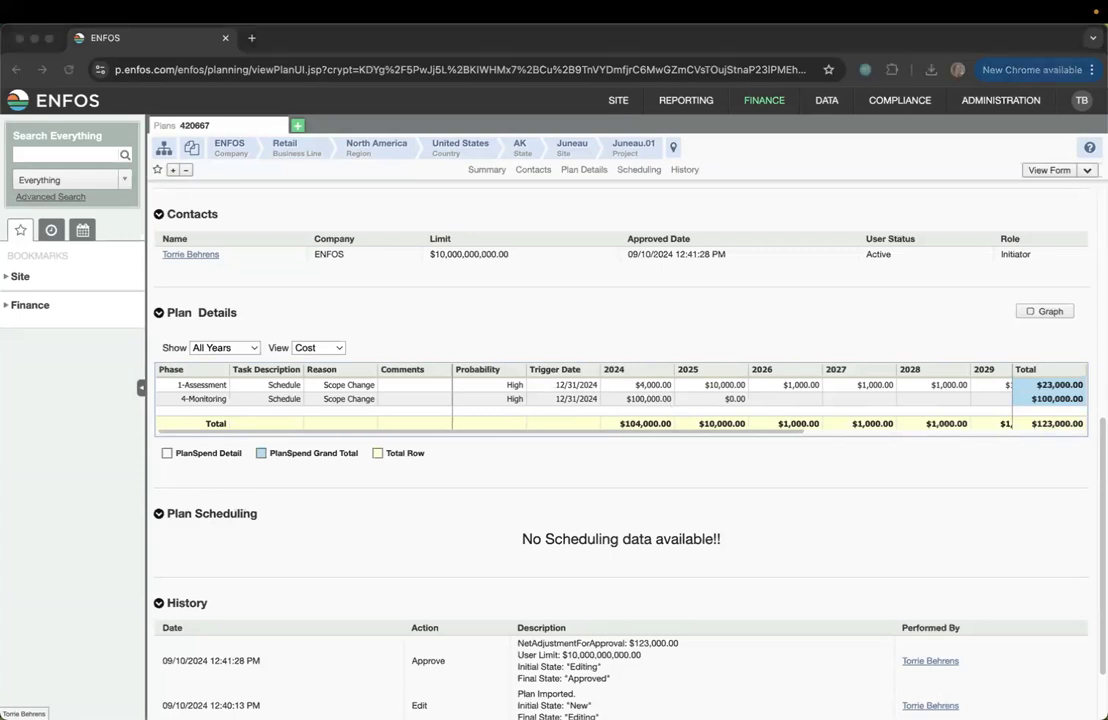
left_click(914, 319)
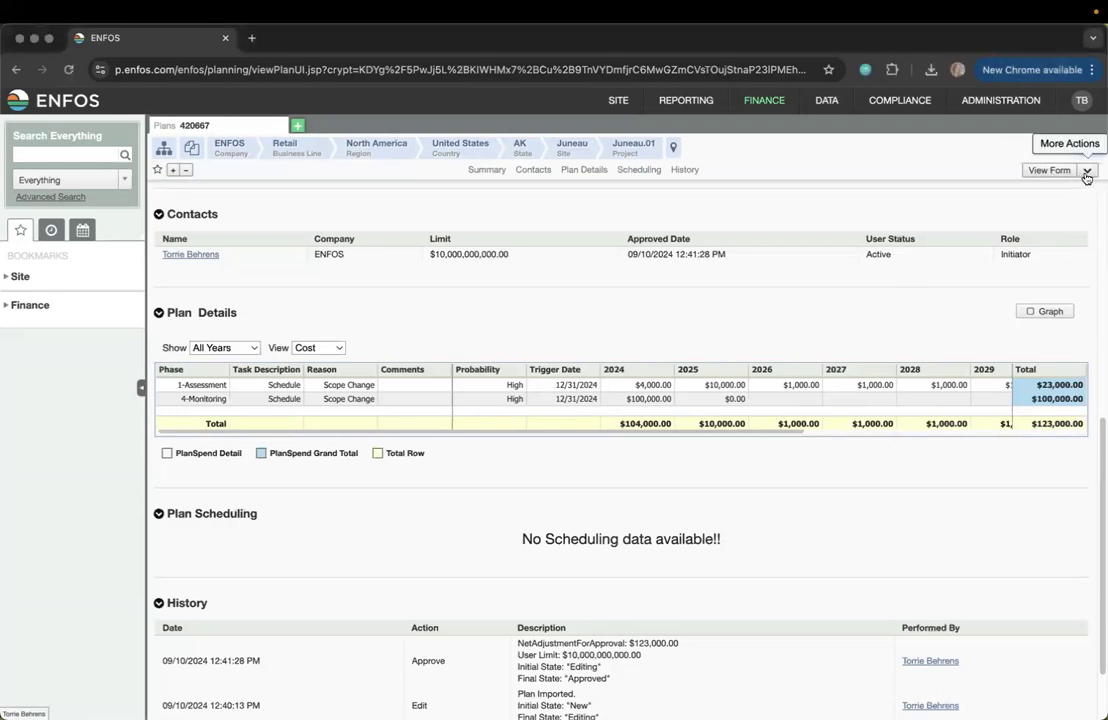
left_click(1087, 172)
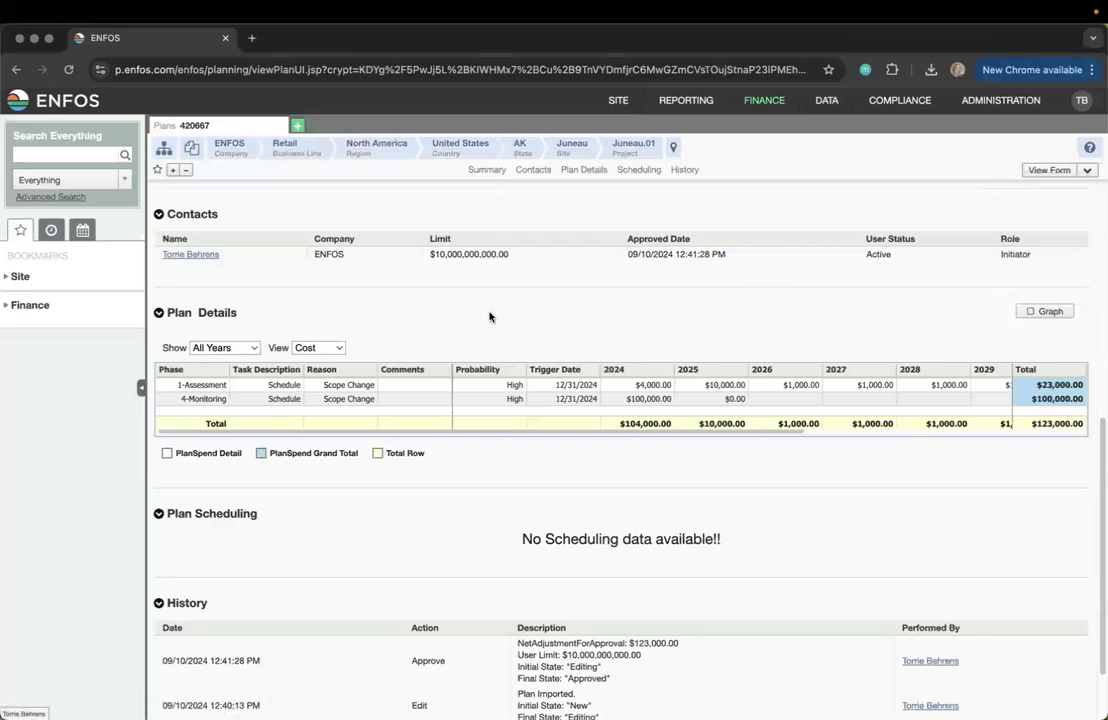
scroll(457, 317, "up", 5)
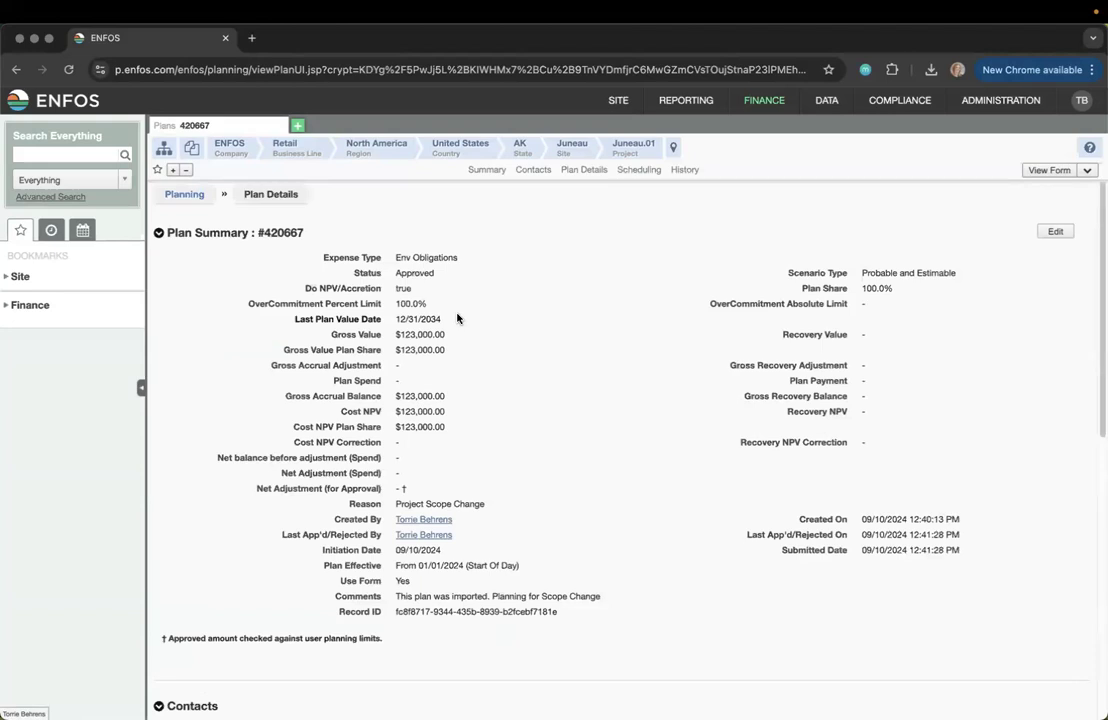
Select #420667 in the heading, then return to the Juneau.01 Lifecycle Financial Changes list
left_click_drag(312, 236, 265, 234)
key("super+c")
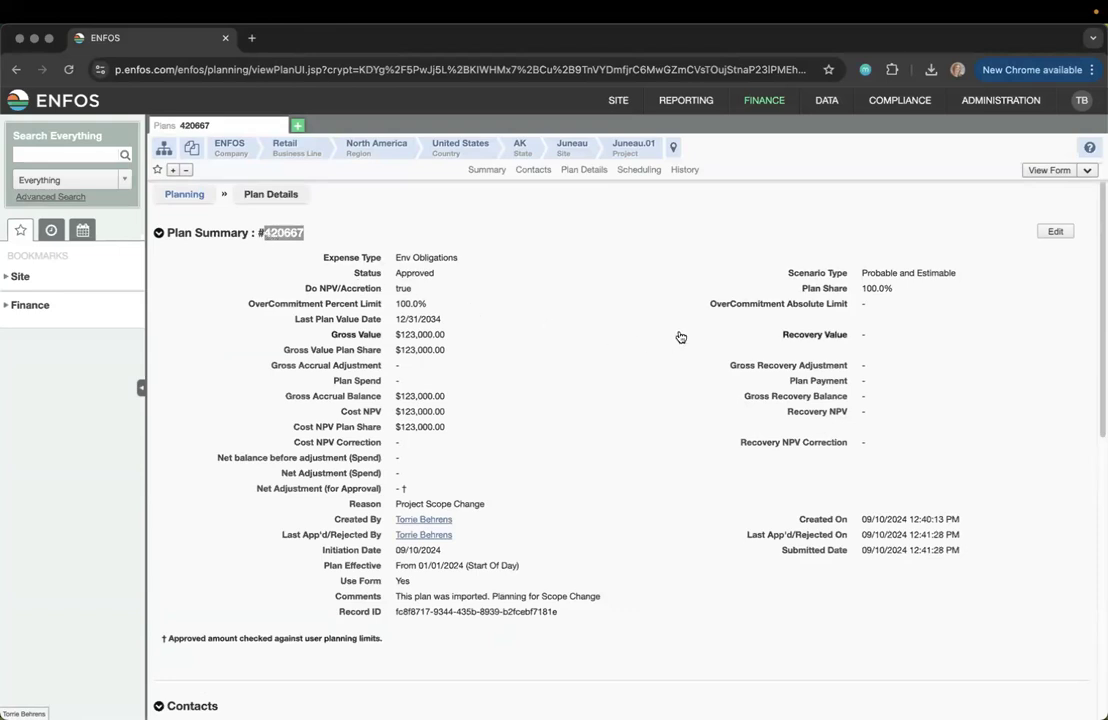
left_click(185, 198)
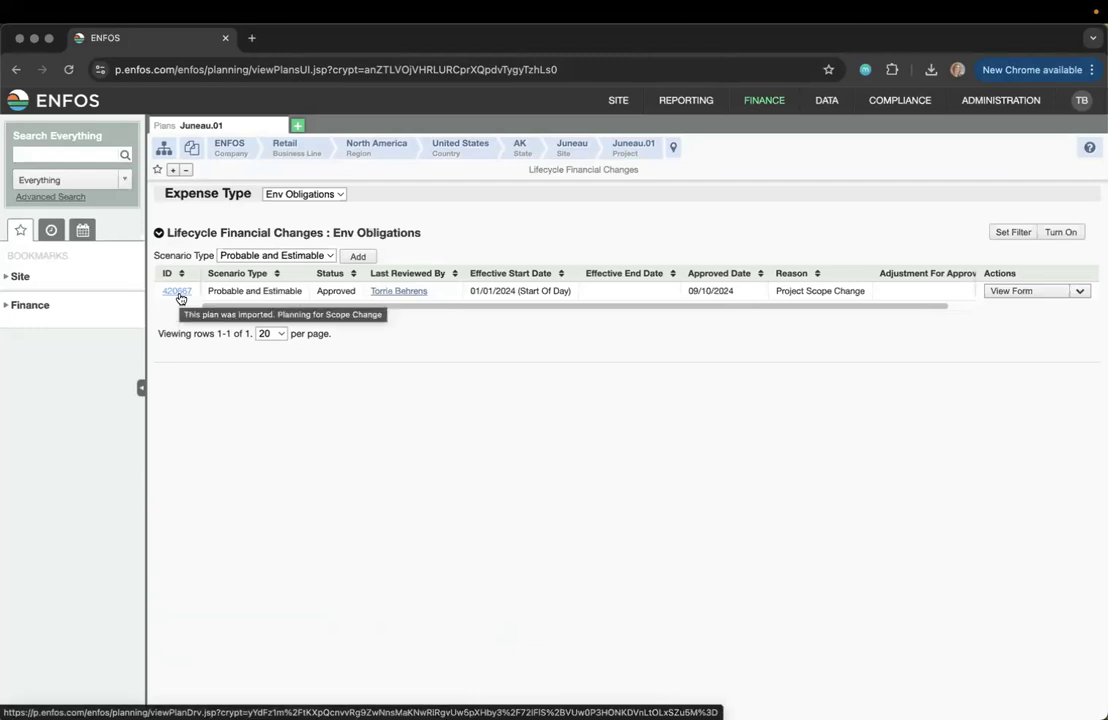
Open Advanced Search with Planning as the search module and focus the Plan ID field
left_click(78, 200)
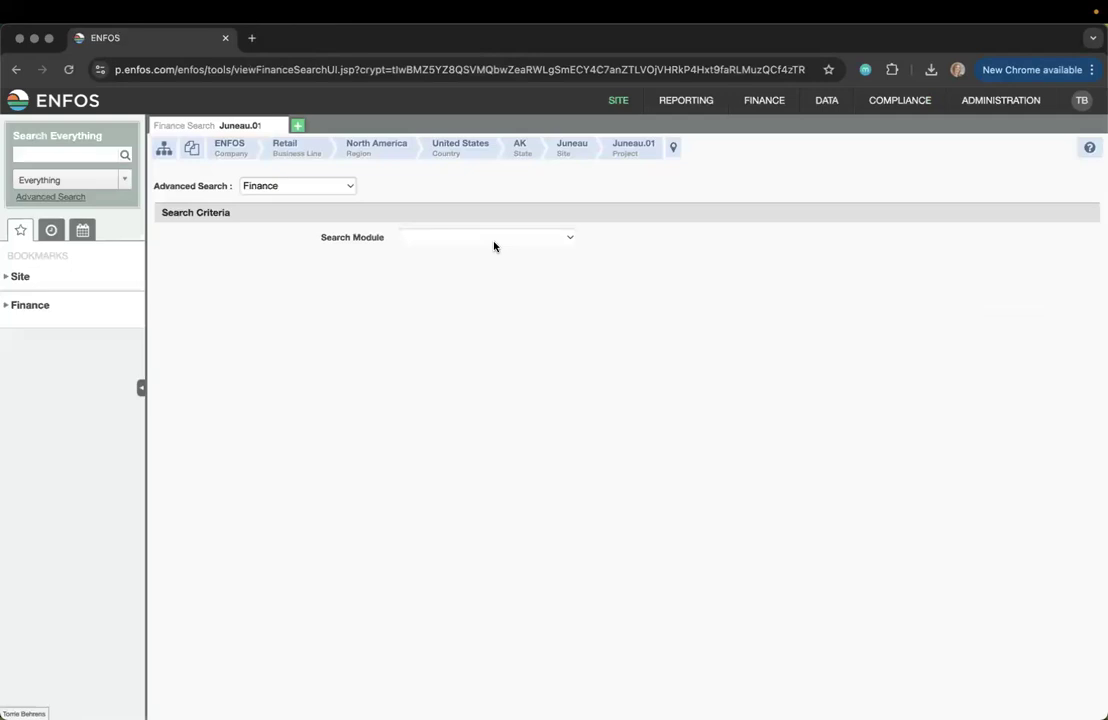
left_click(435, 237)
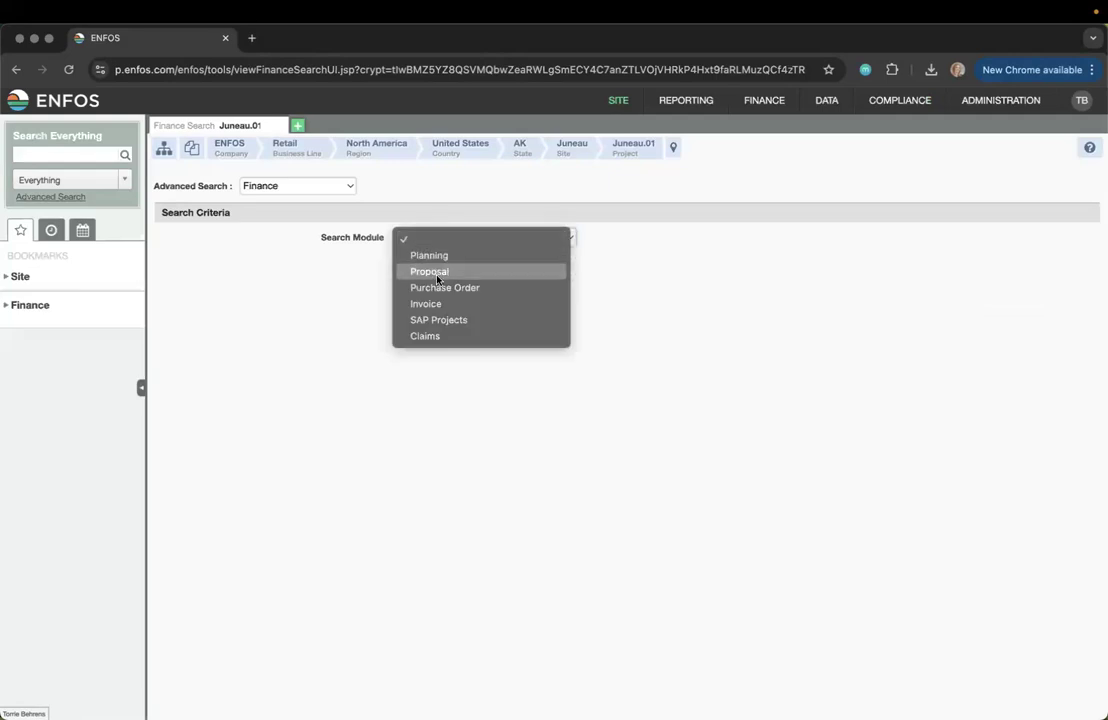
left_click(449, 258)
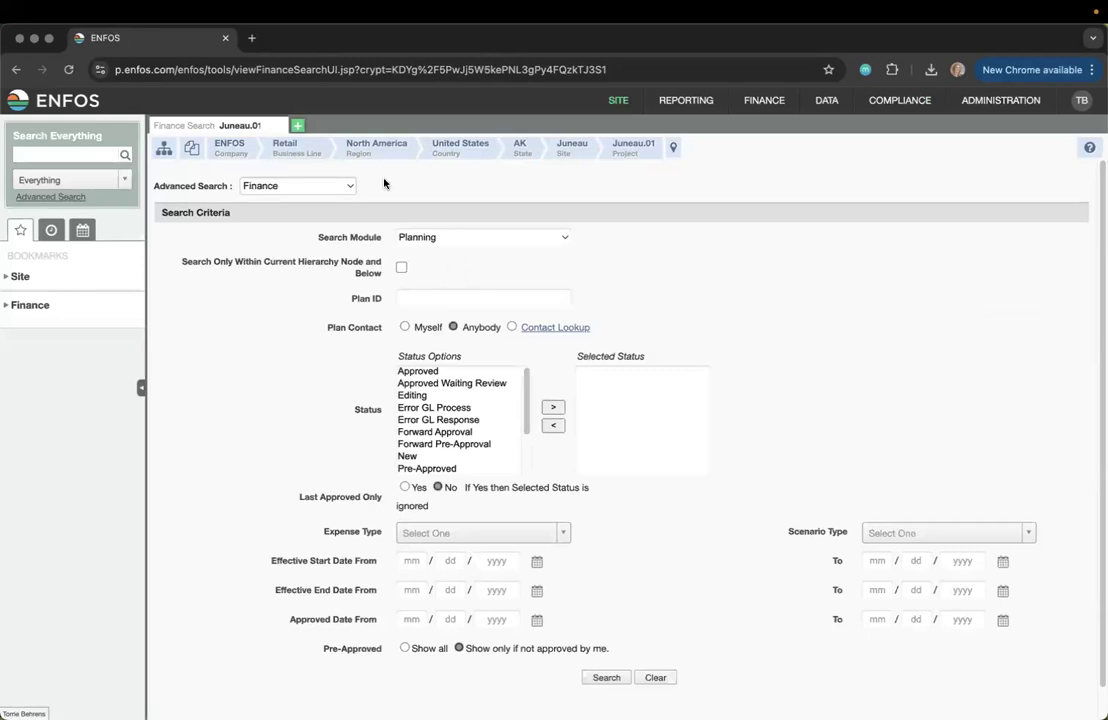
left_click(426, 231)
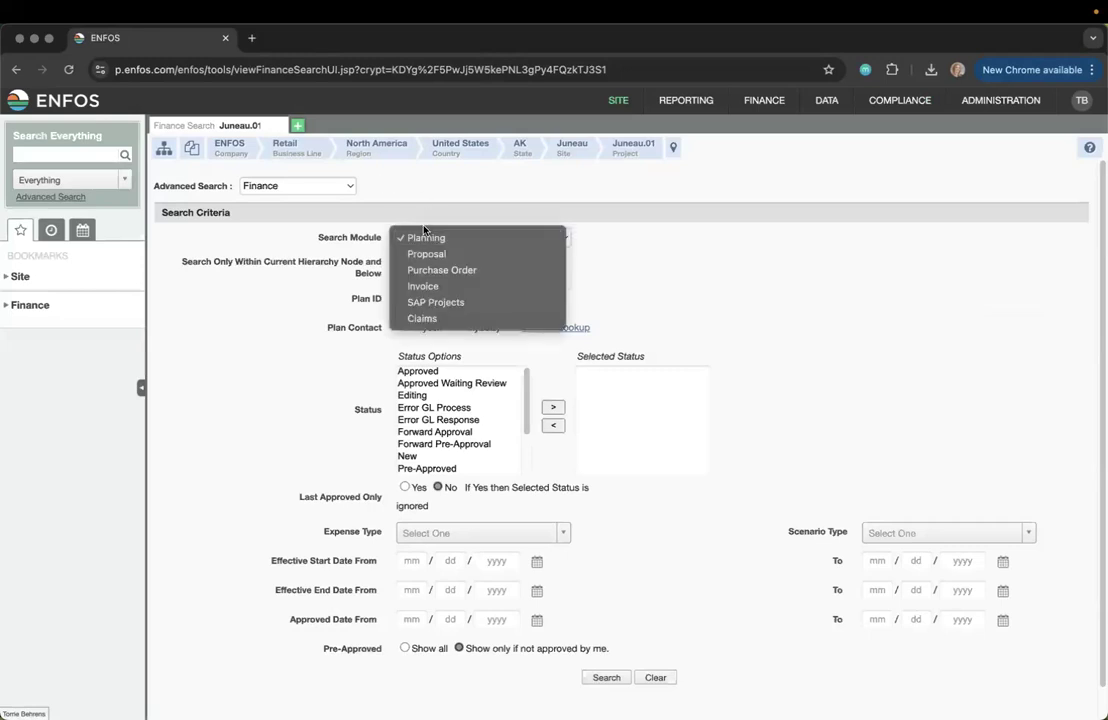
left_click(702, 302)
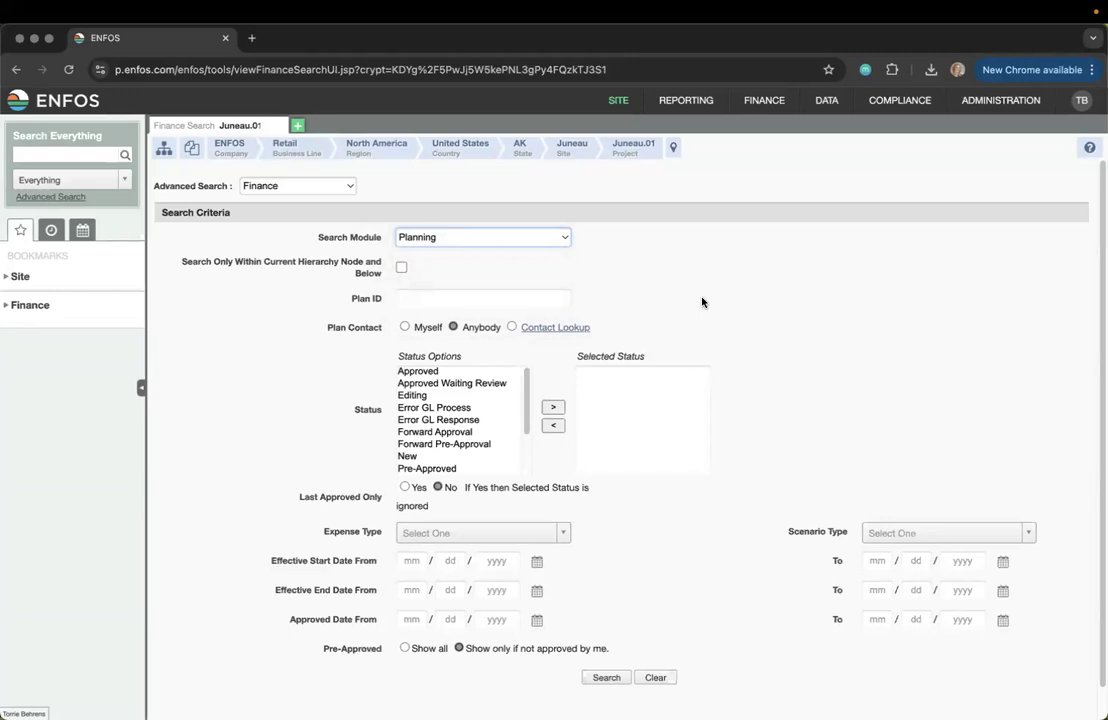
left_click(482, 297)
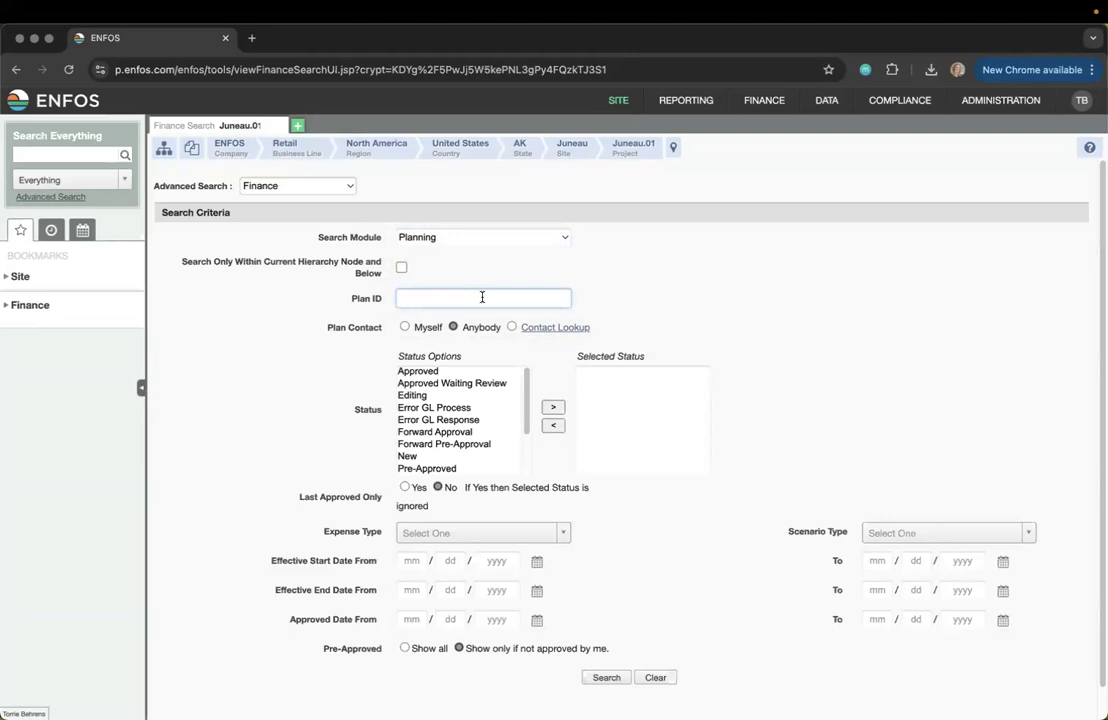
Search for plan ID 420667 and bring up the Download export options for the result
key("super+v")
left_click(607, 678)
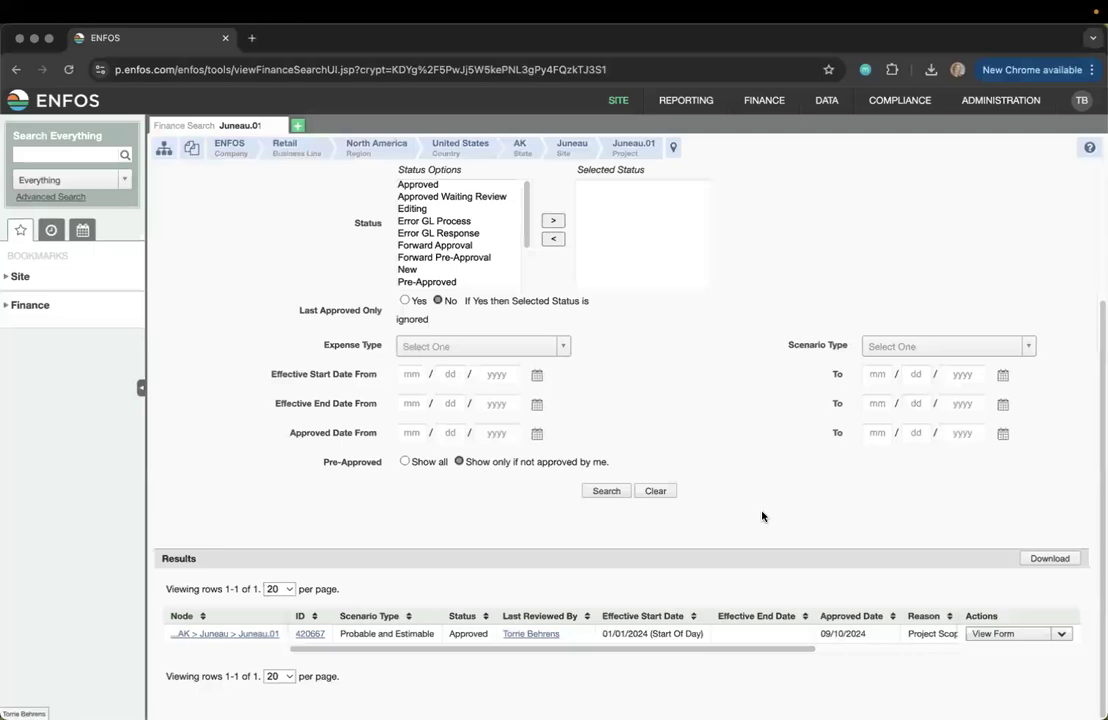
left_click(1040, 566)
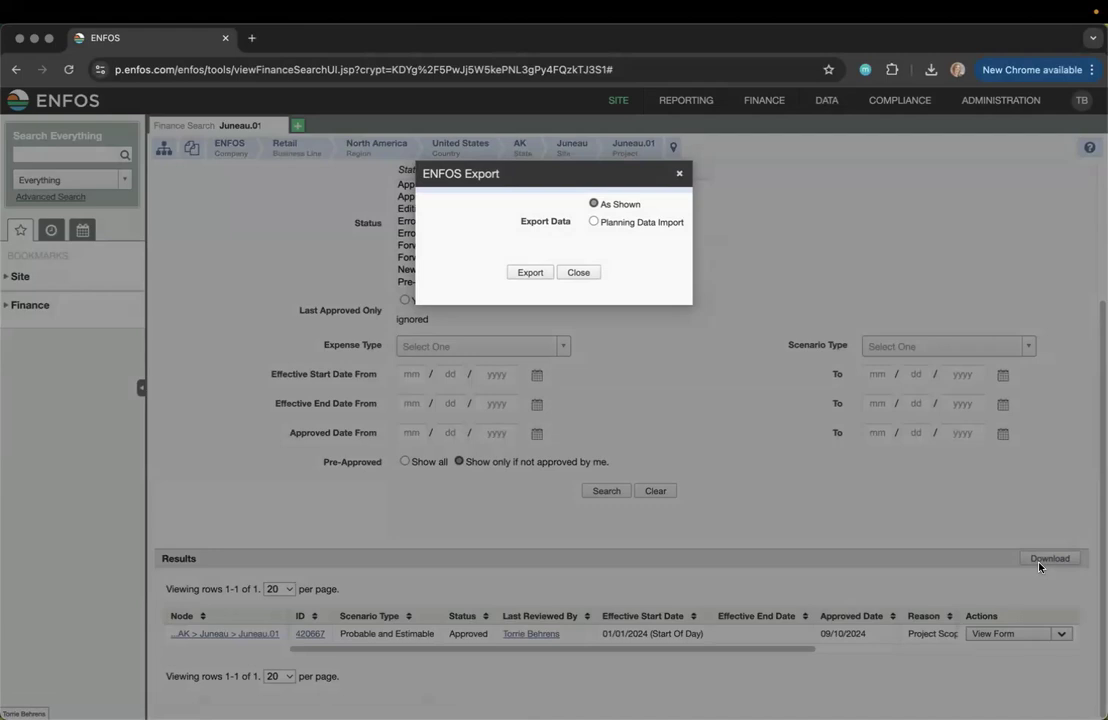
Export plan 420667 in the Planning Data Import format
left_click(593, 222)
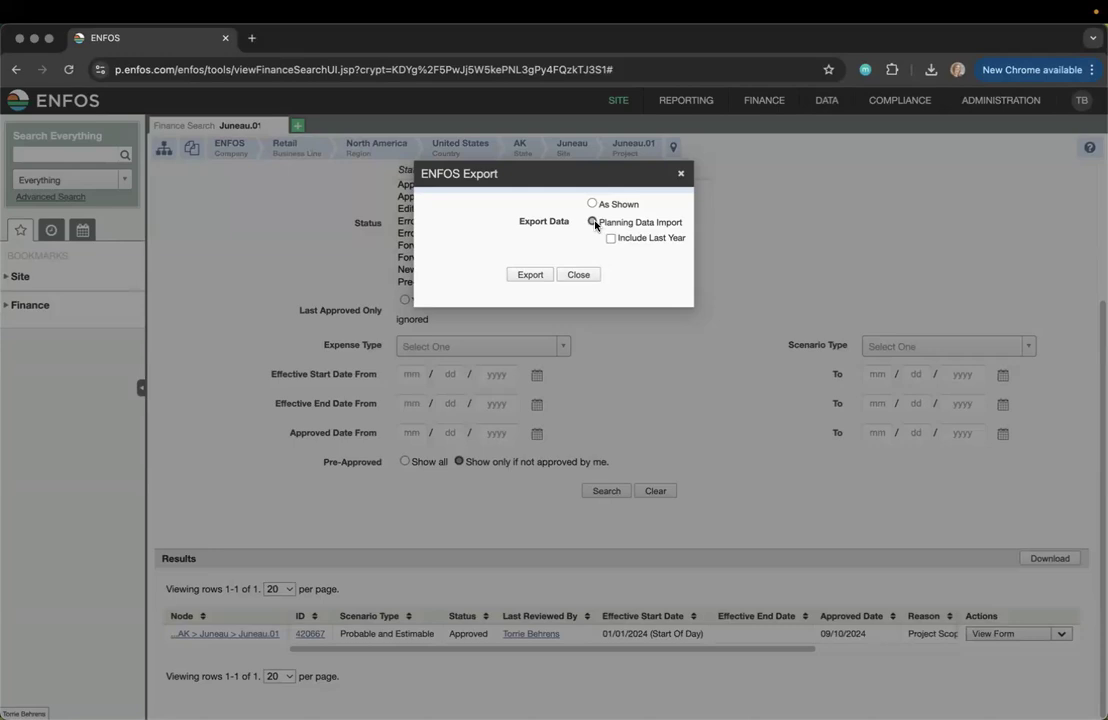
left_click(529, 275)
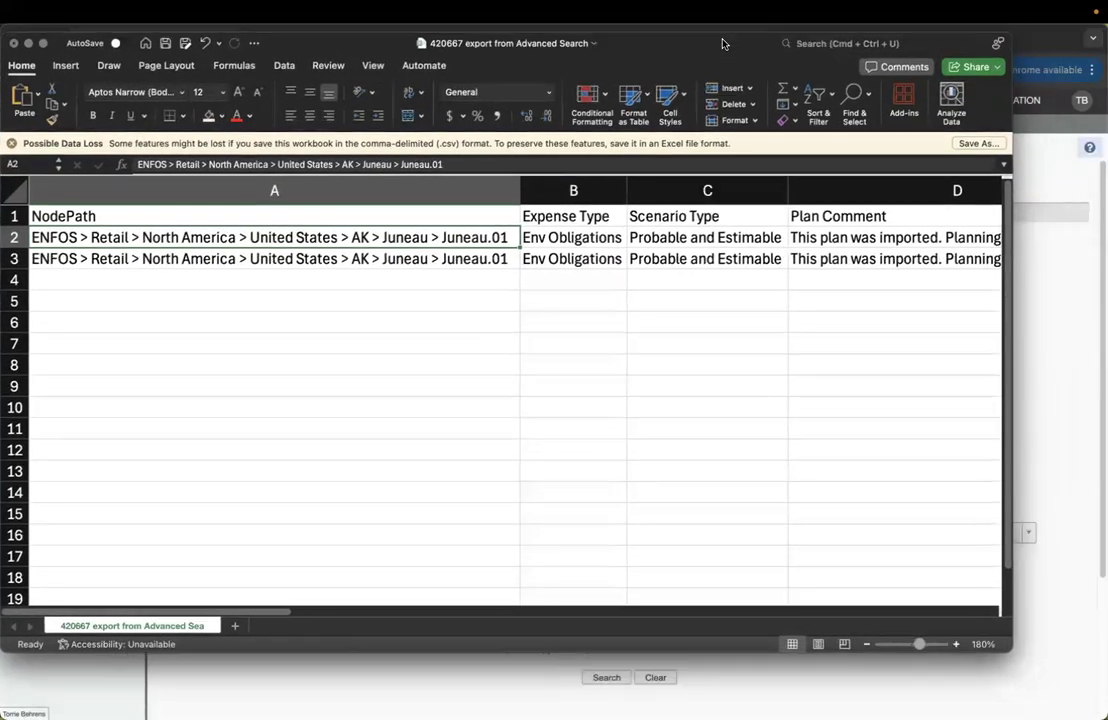
Enlarge the Excel export window and scroll right through the columns from NodePath to Probability
double_click(725, 44)
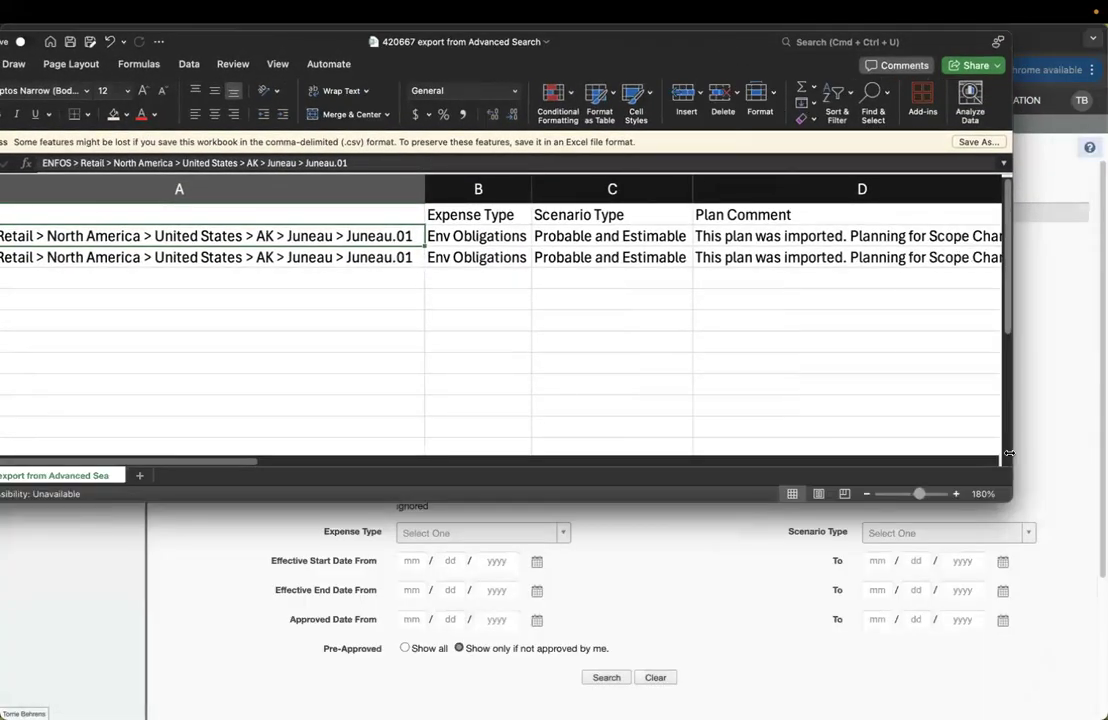
left_click_drag(1008, 503, 1104, 579)
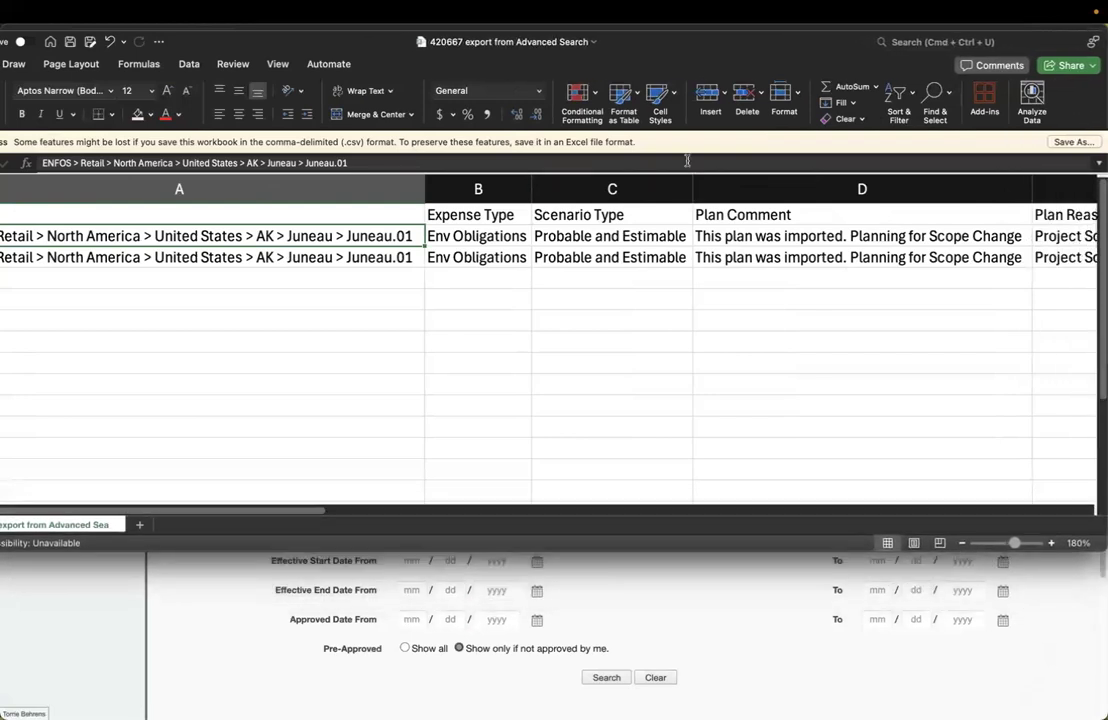
left_click_drag(697, 51, 788, 45)
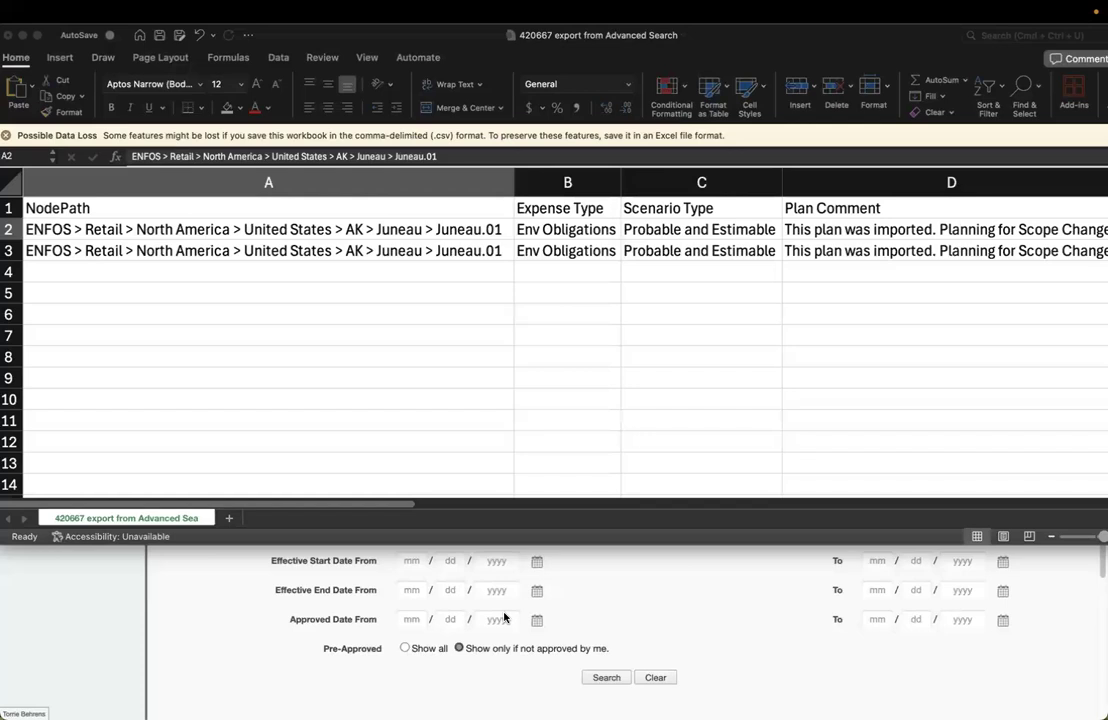
left_click(378, 504)
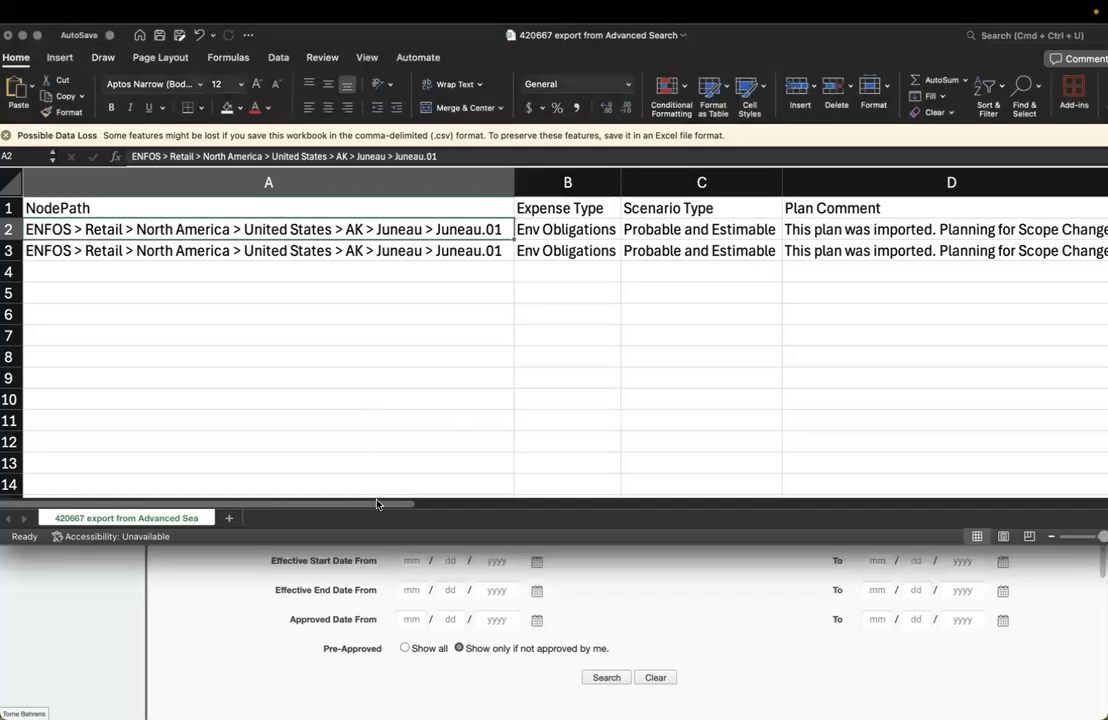
left_click_drag(378, 504, 694, 504)
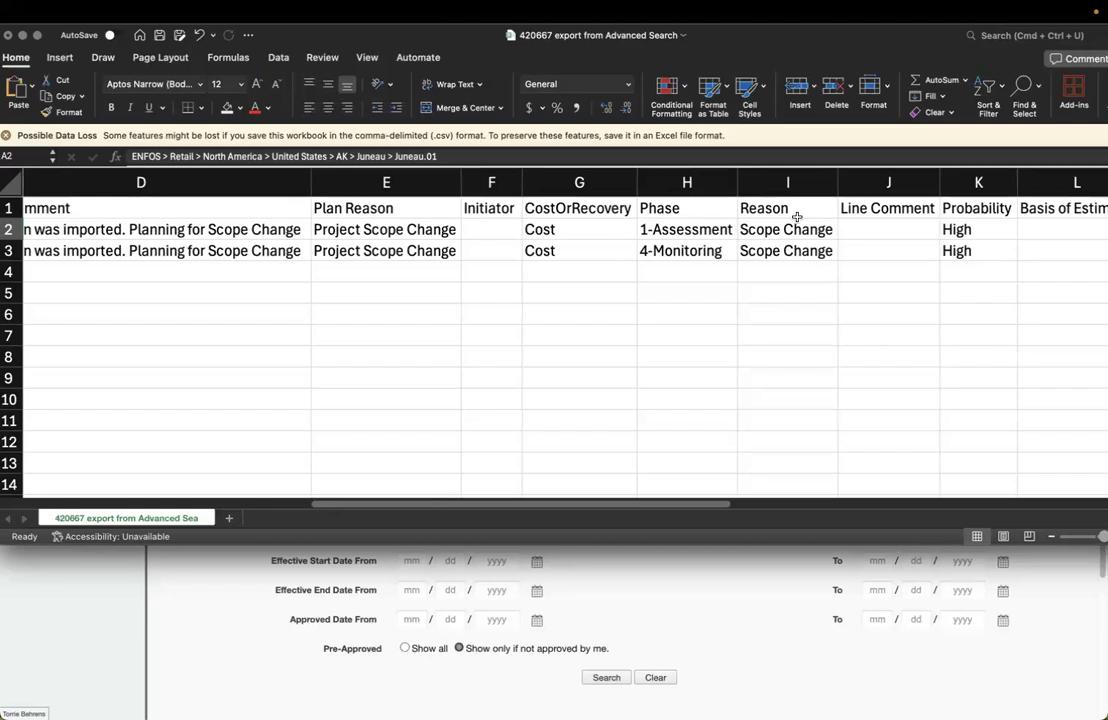
Enter test values 024 in H5 and '024 as text in H6
left_click(661, 293)
type("024")
key("Return")
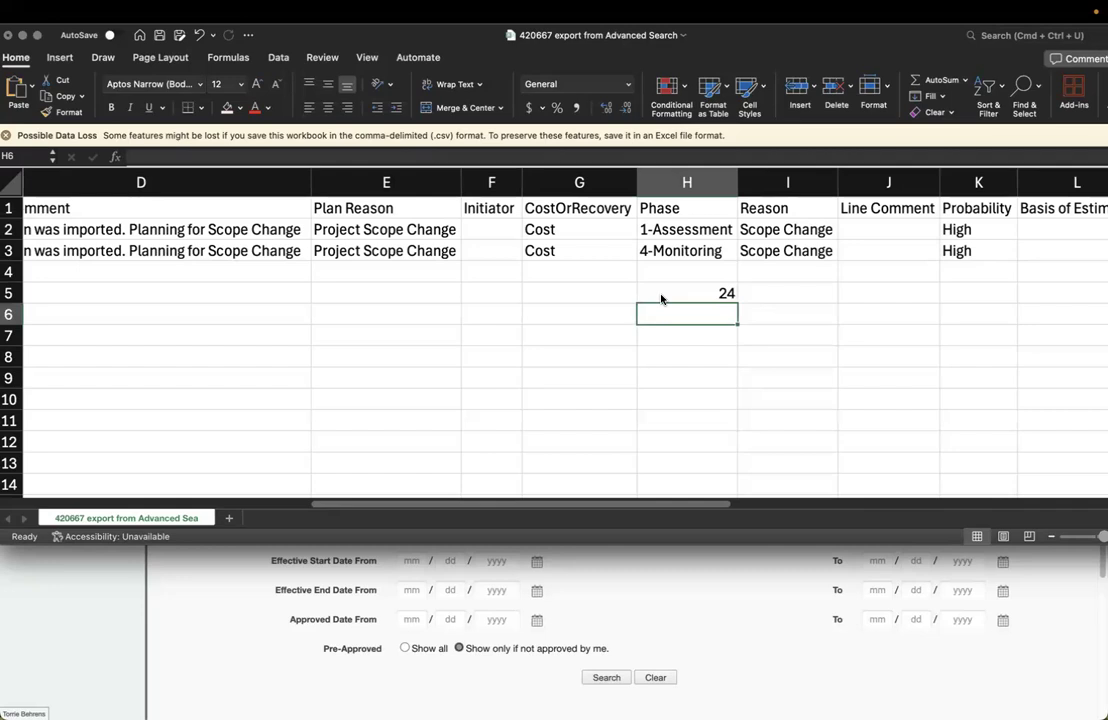
type("'")
type("024")
key("Return")
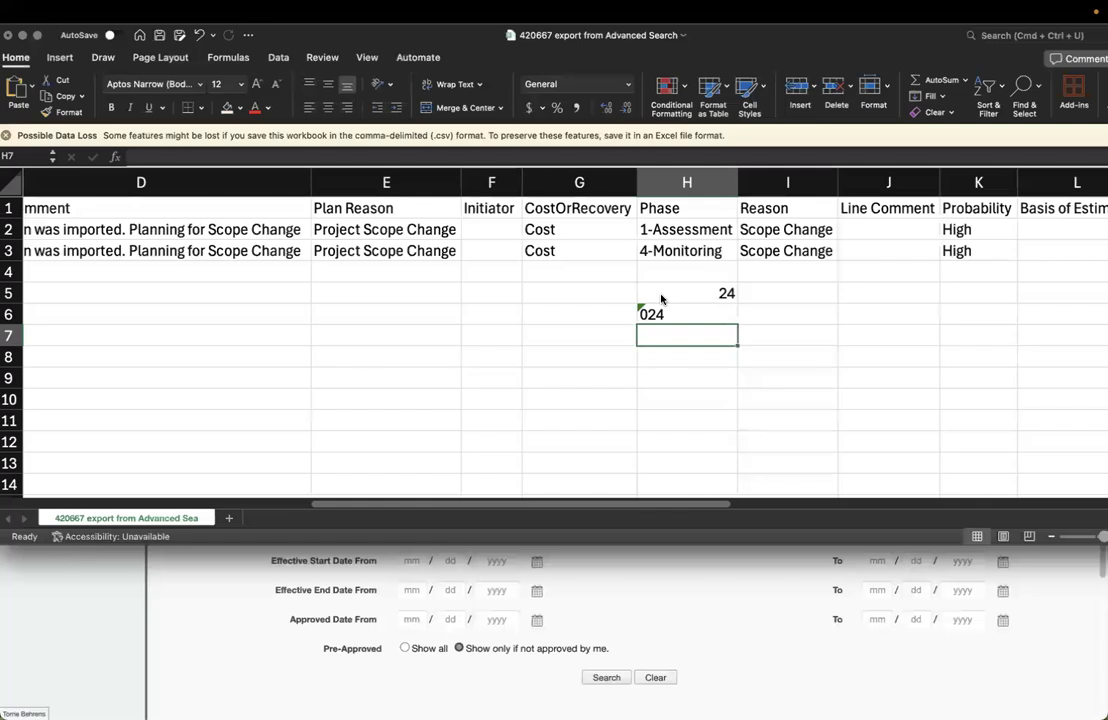
Clear the stray values from H6 and H5 and move back to the data rows
key("Up")
key("Delete")
key("Up")
key("Delete")
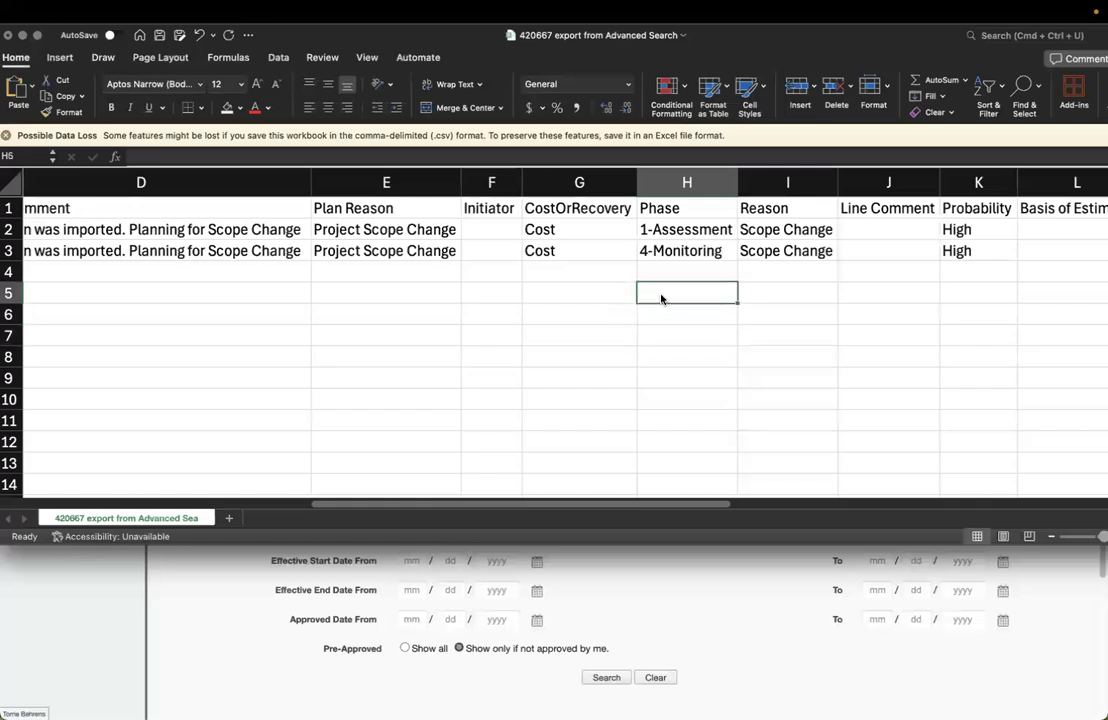
key("Up")
key("Up")
key("Right")
key("Right")
key("Right")
key("Right")
key("Right")
key("Right")
key("Right")
key("Right")
key("Right")
key("Right")
key("Right")
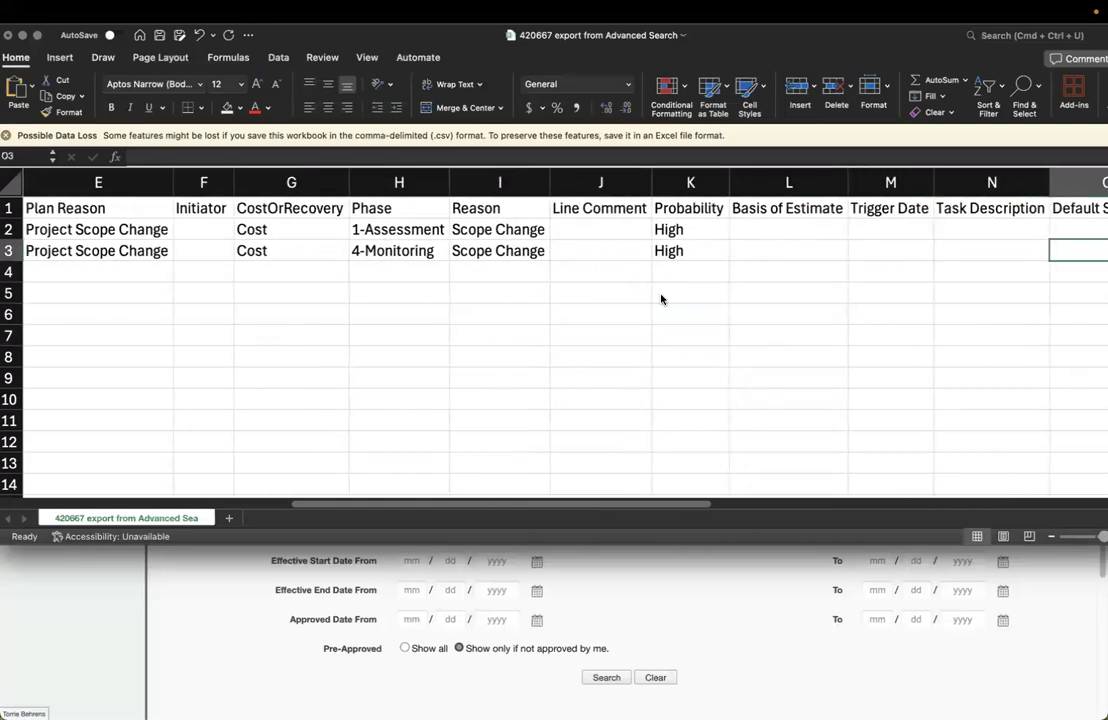
key("Right")
key("Right")
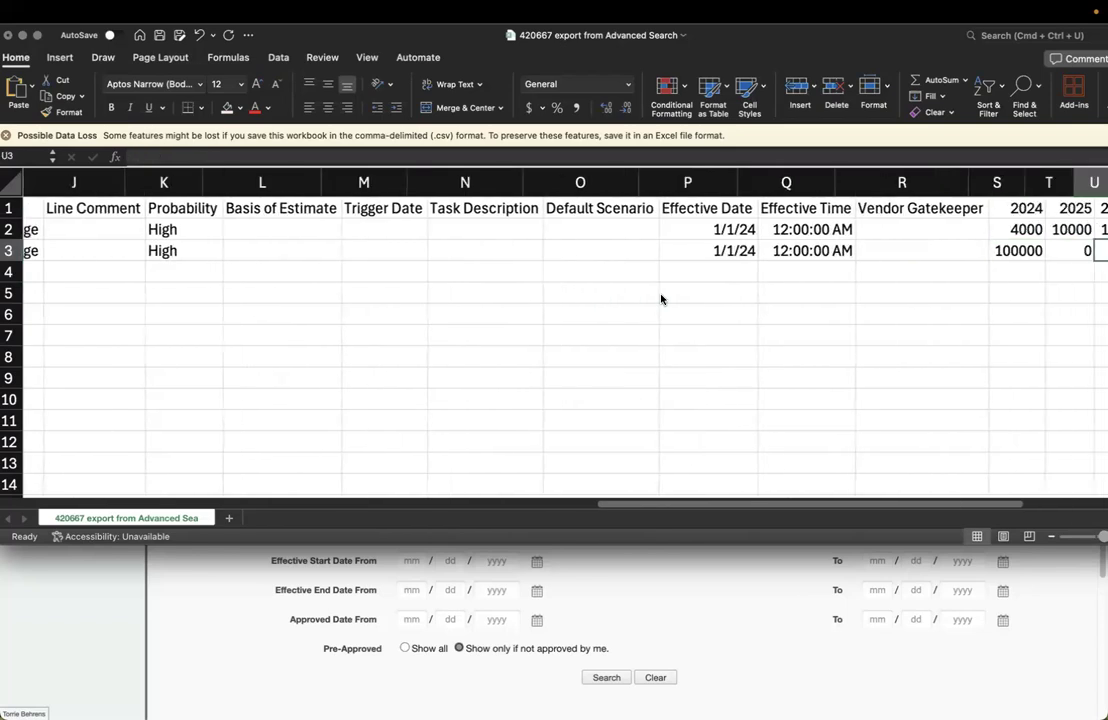
Re-enter the first row's Effective Date in P2 as the text '01/01/2024
key("Down")
key("Down")
key("Down")
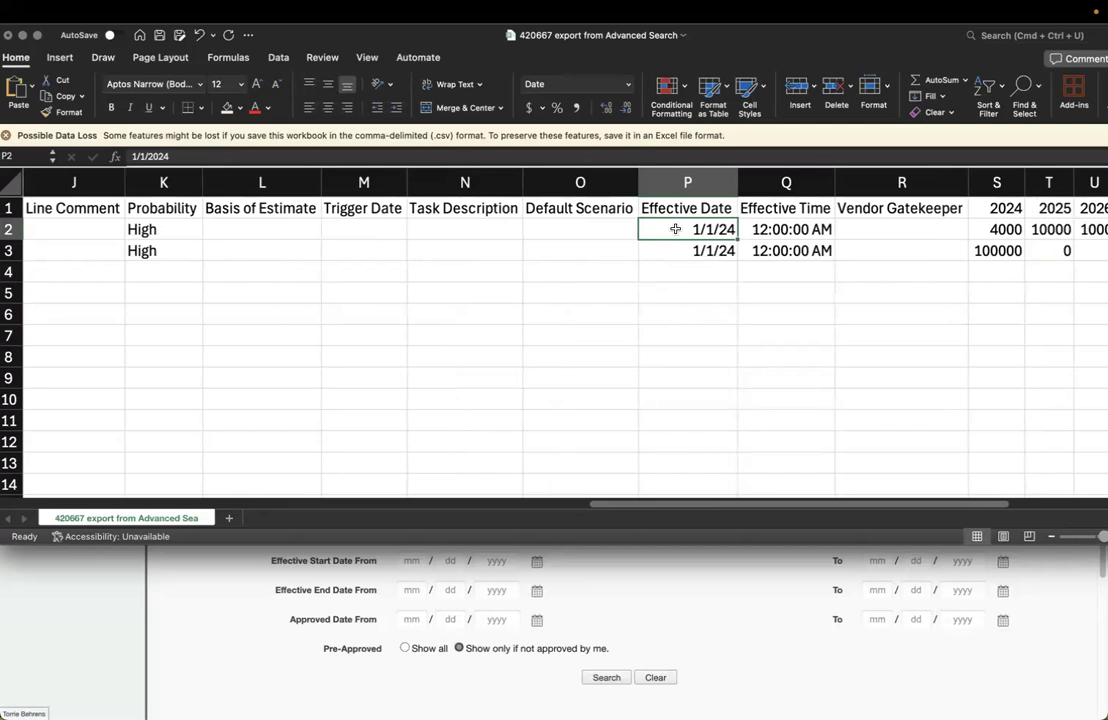
type("'")
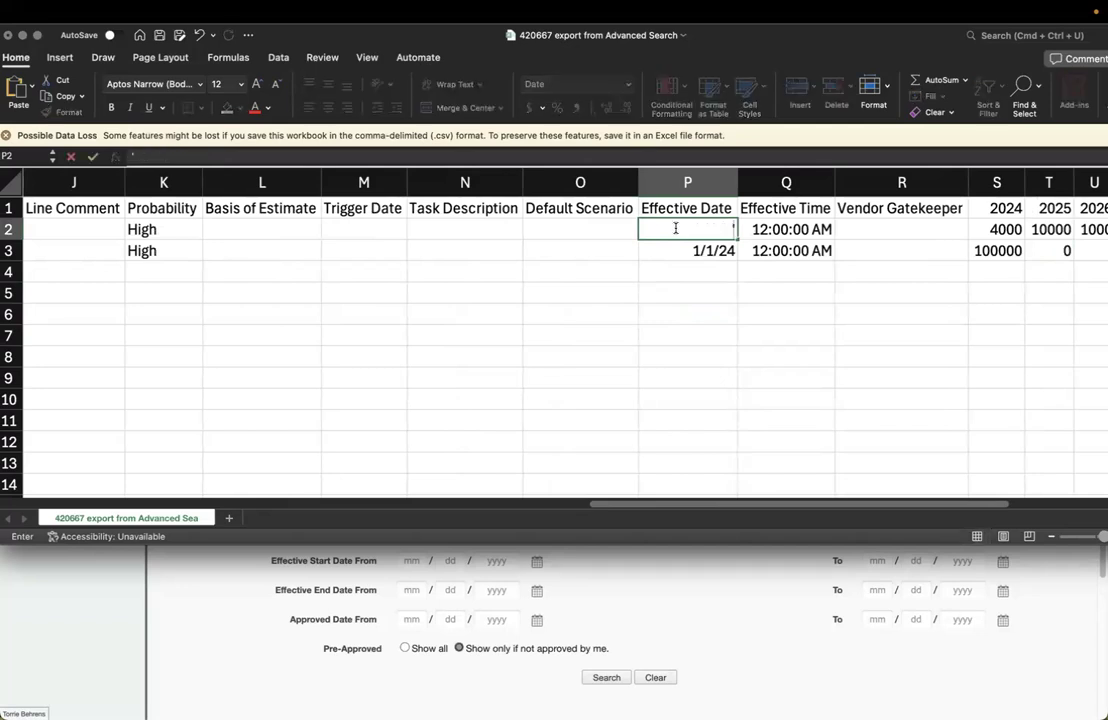
type("01/01/2024")
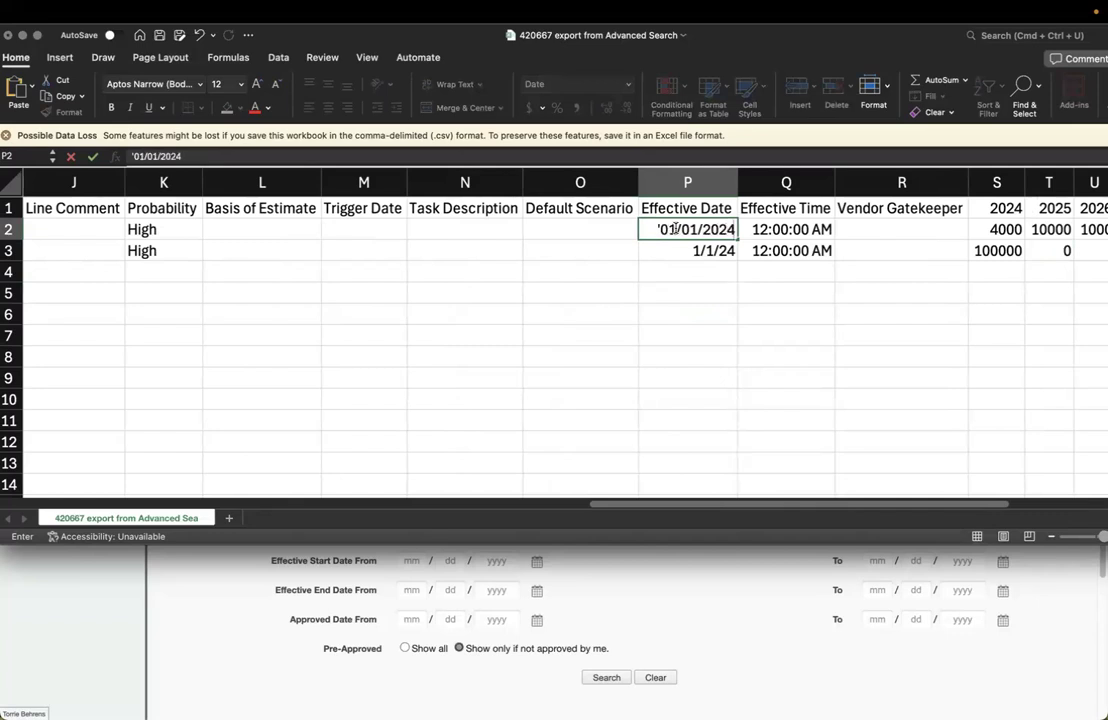
key("Return")
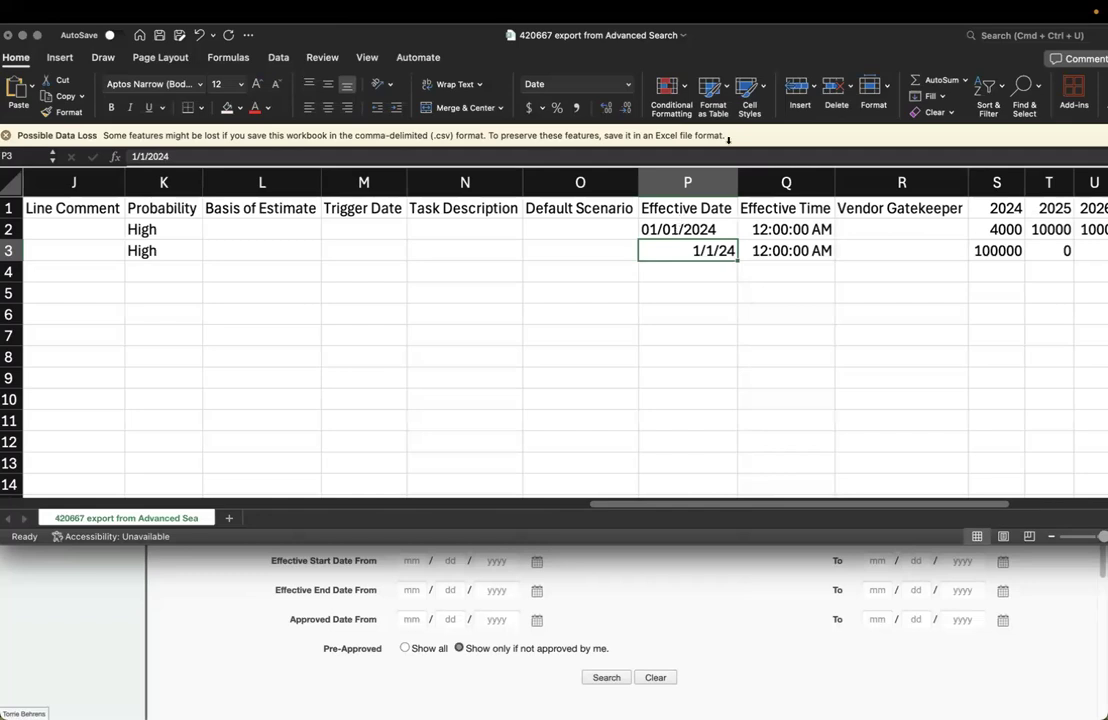
left_click(1015, 251)
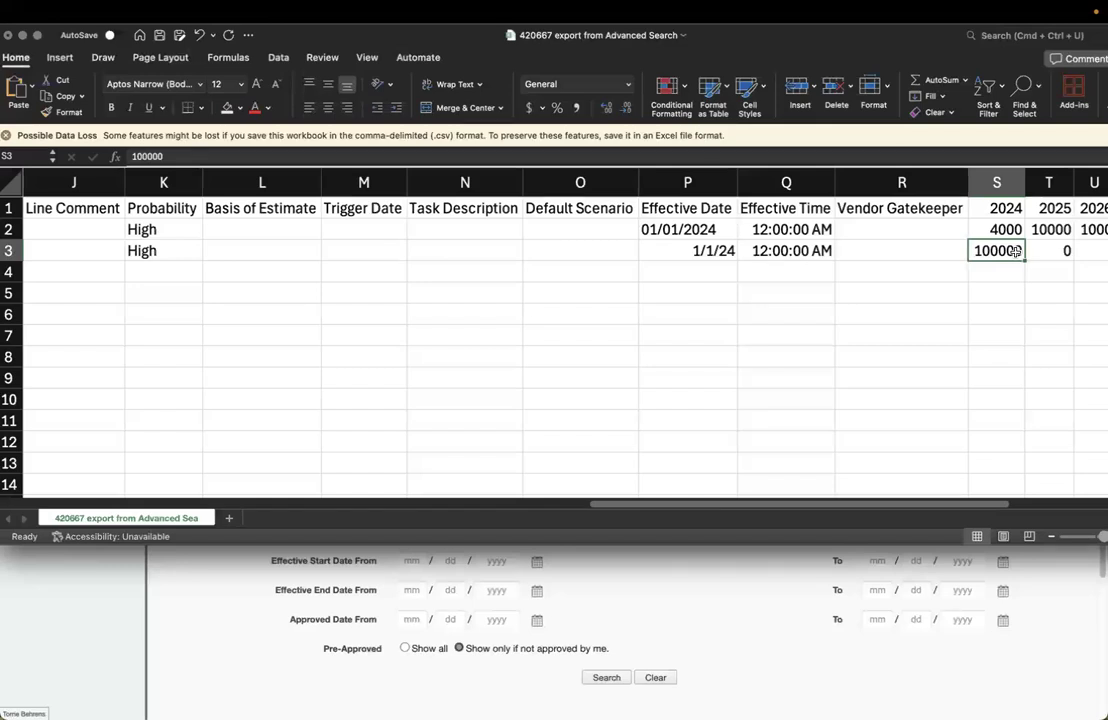
key("Right")
key("Right")
key("Right")
key("Right")
key("Right")
key("Right")
key("Right")
key("Right")
key("Right")
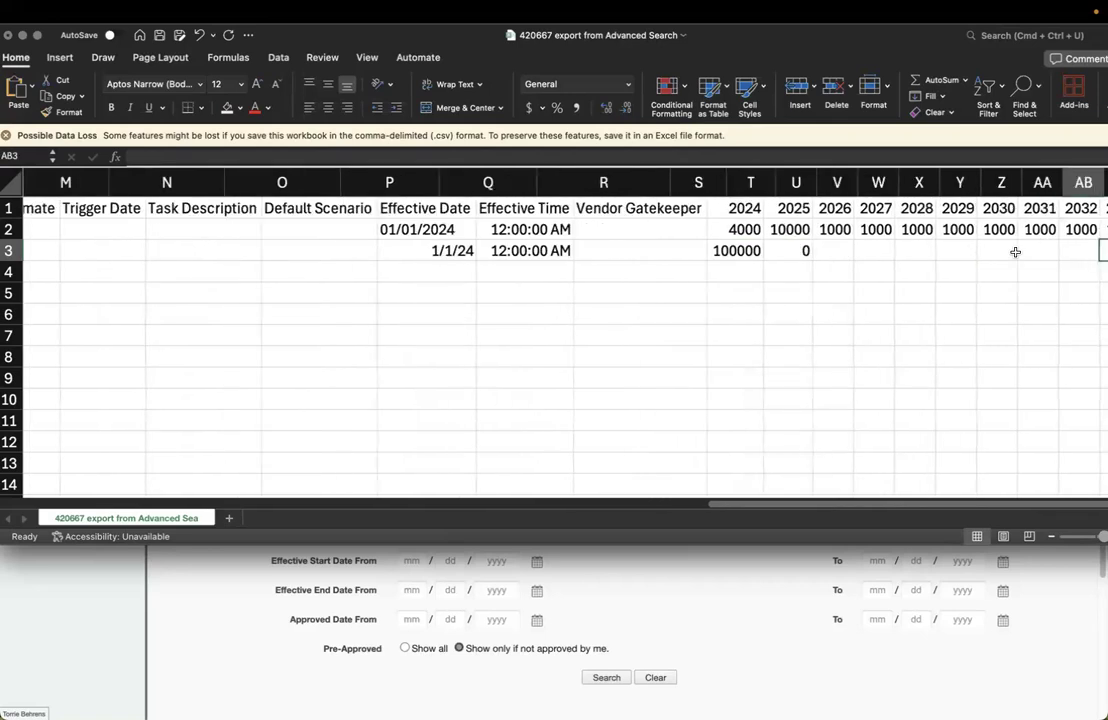
key("Left")
key("Left")
key("Left")
key("Left")
key("Left")
key("Left")
key("Left")
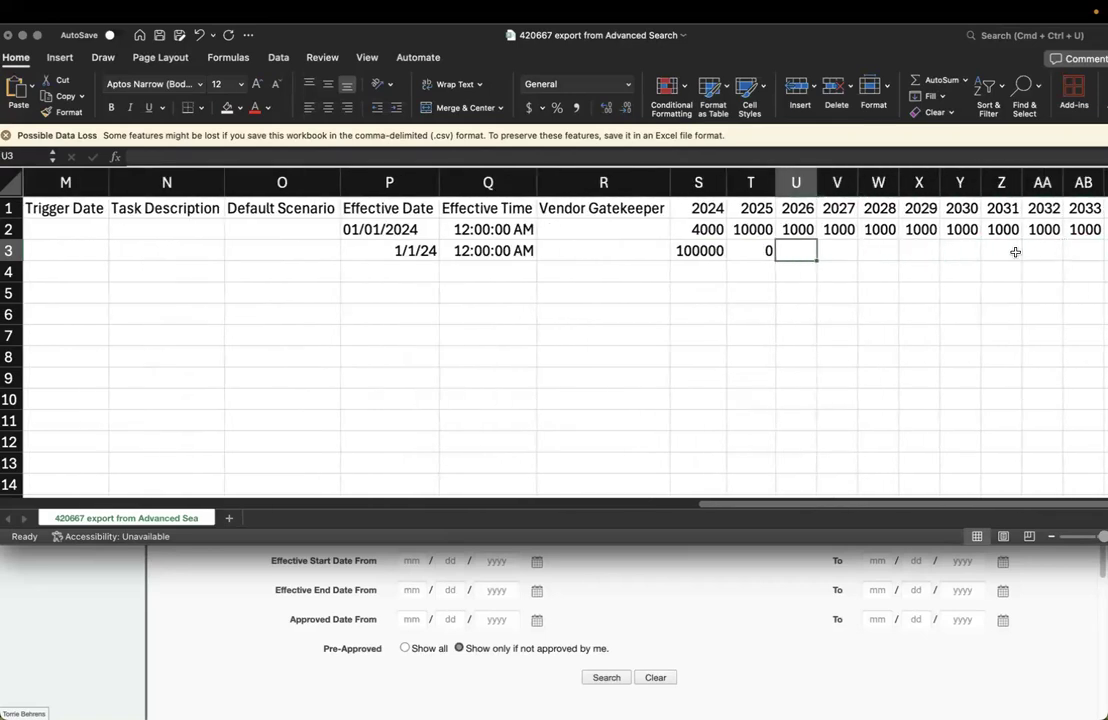
key("Left")
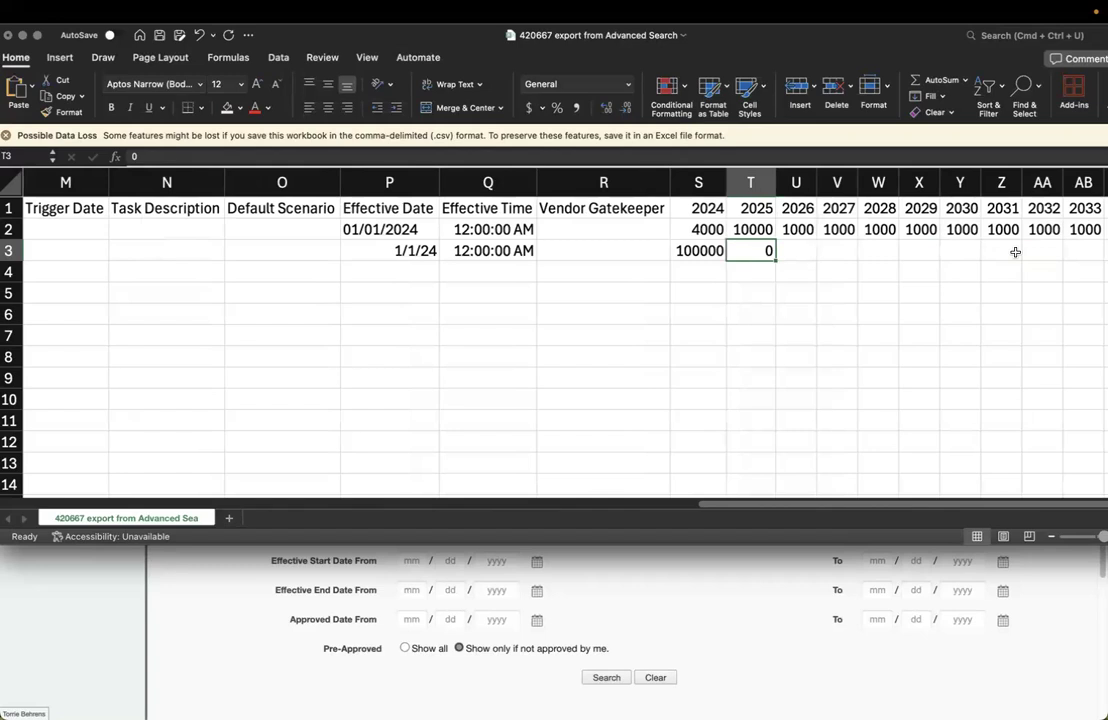
key("Right")
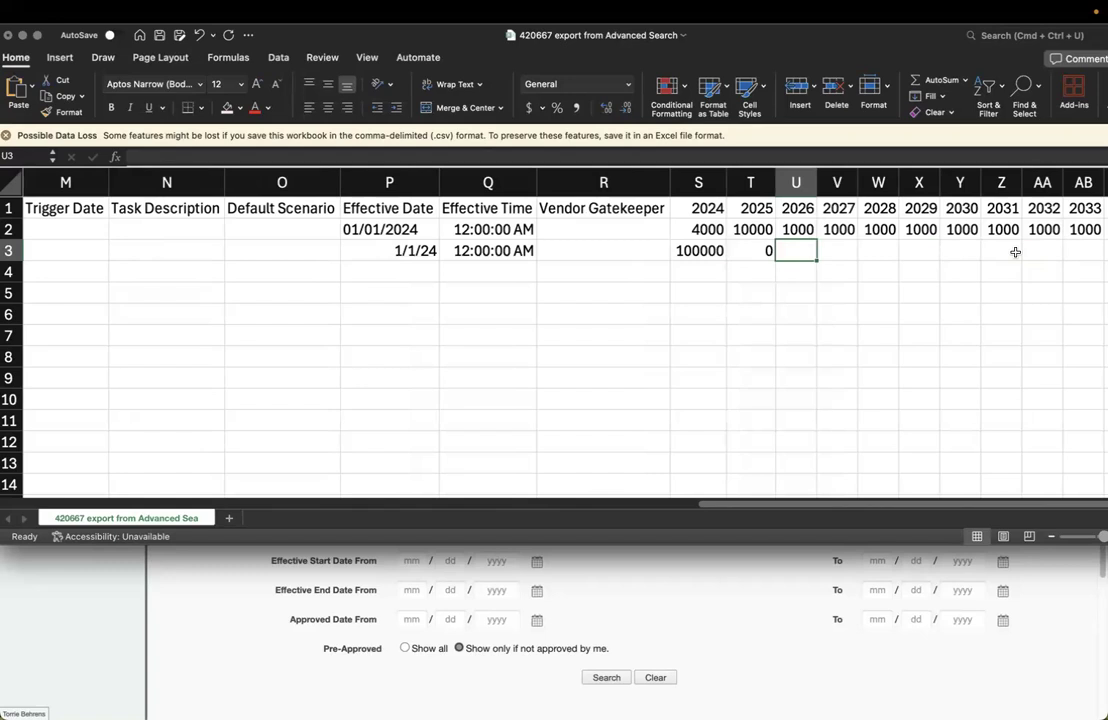
type("-")
key("Return")
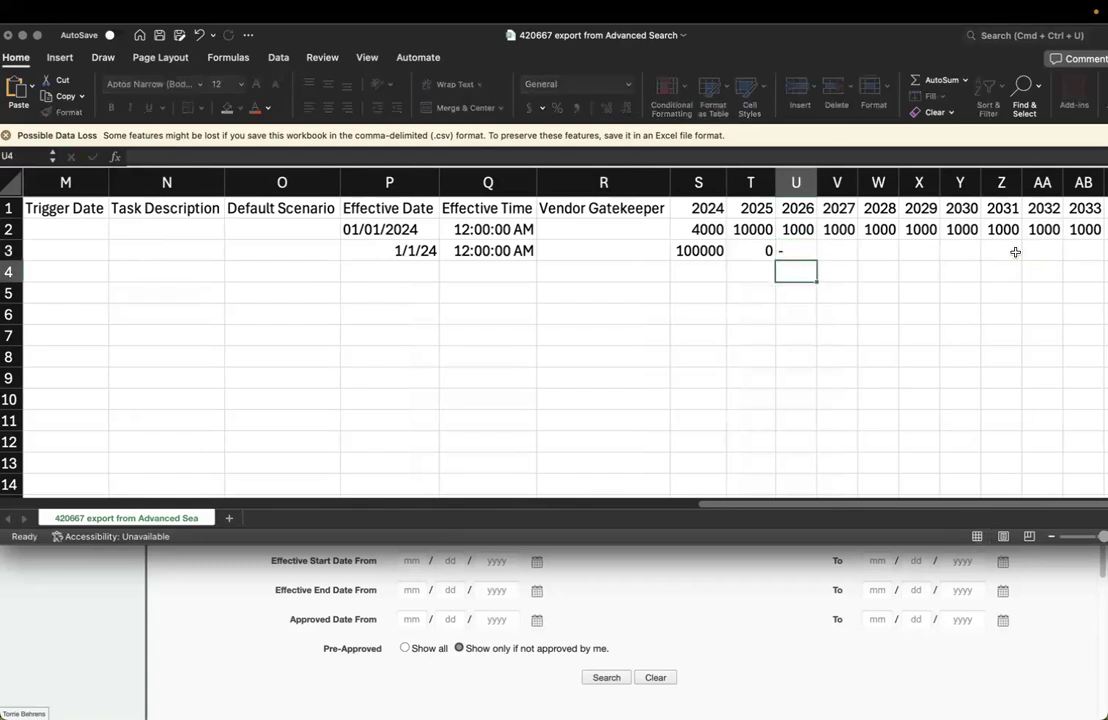
key("Up")
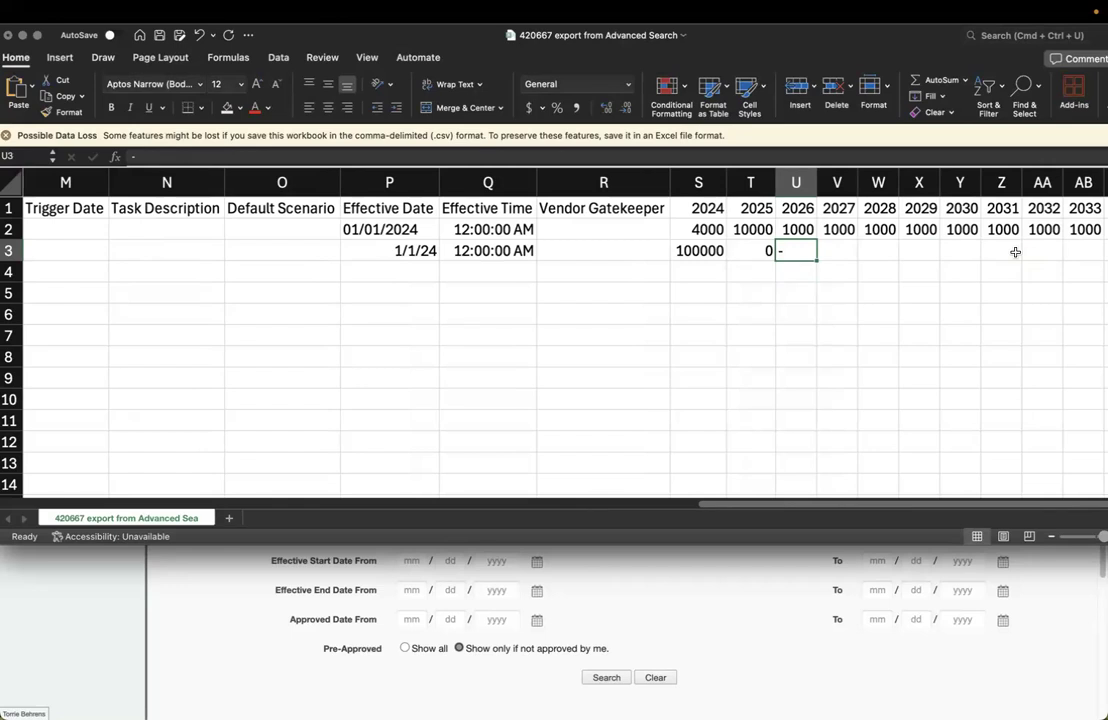
key("BackSpace")
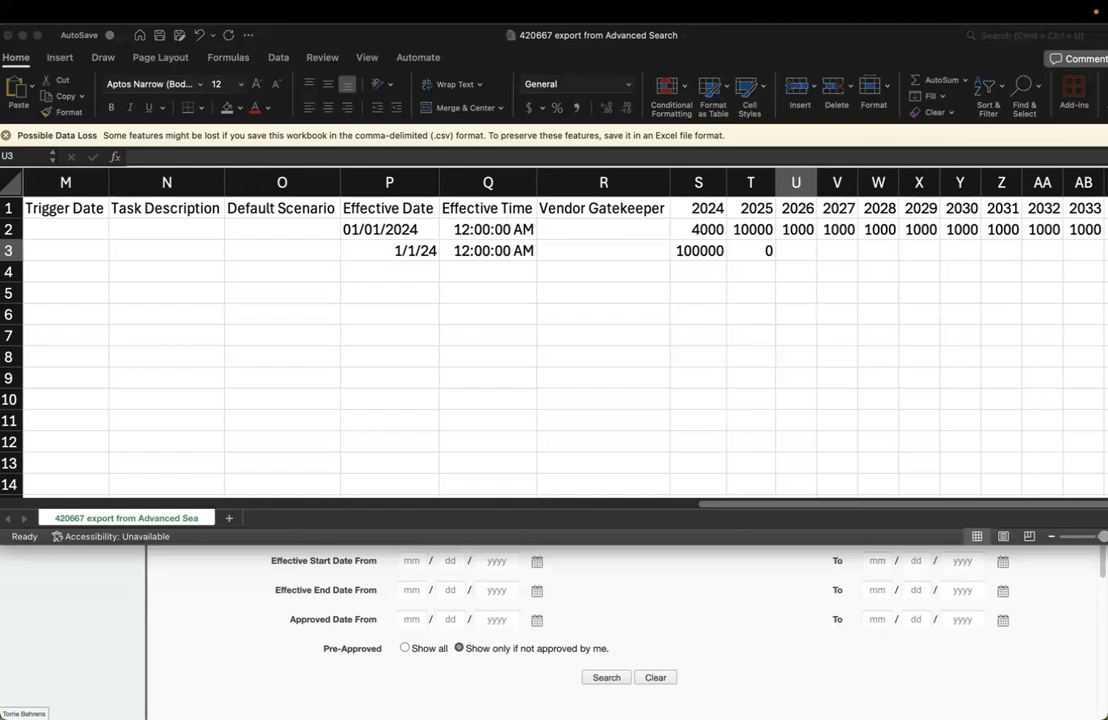
Switch to ENFOS and go to Administration > Transfers > File Import
left_click(217, 625)
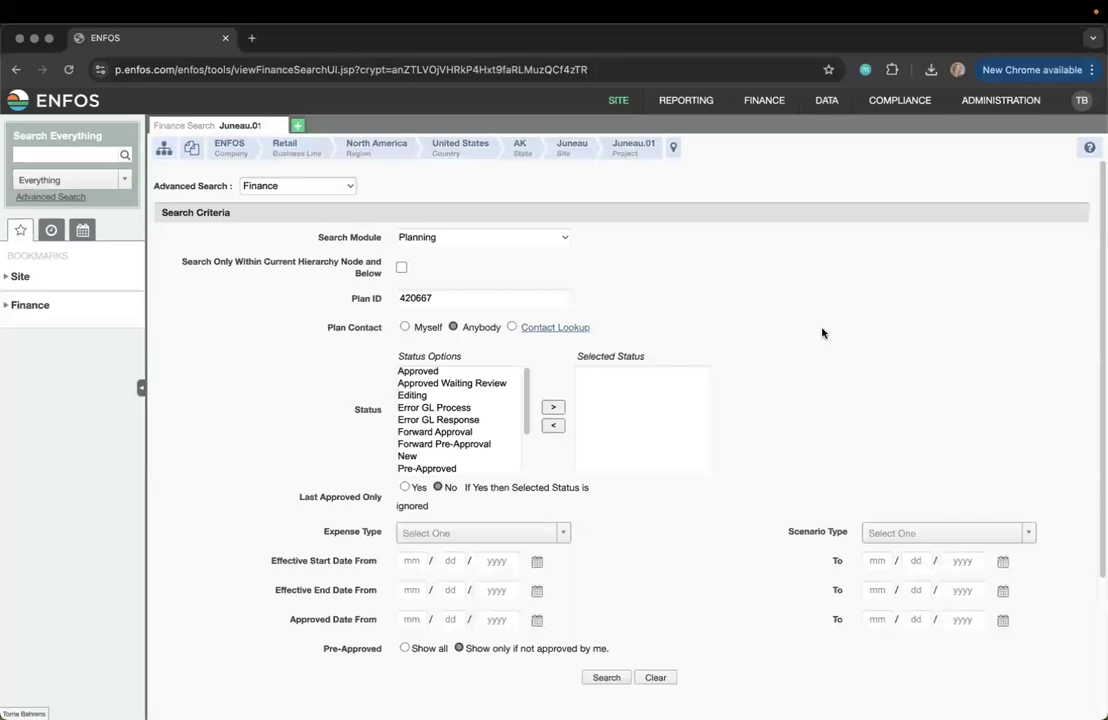
left_click(996, 108)
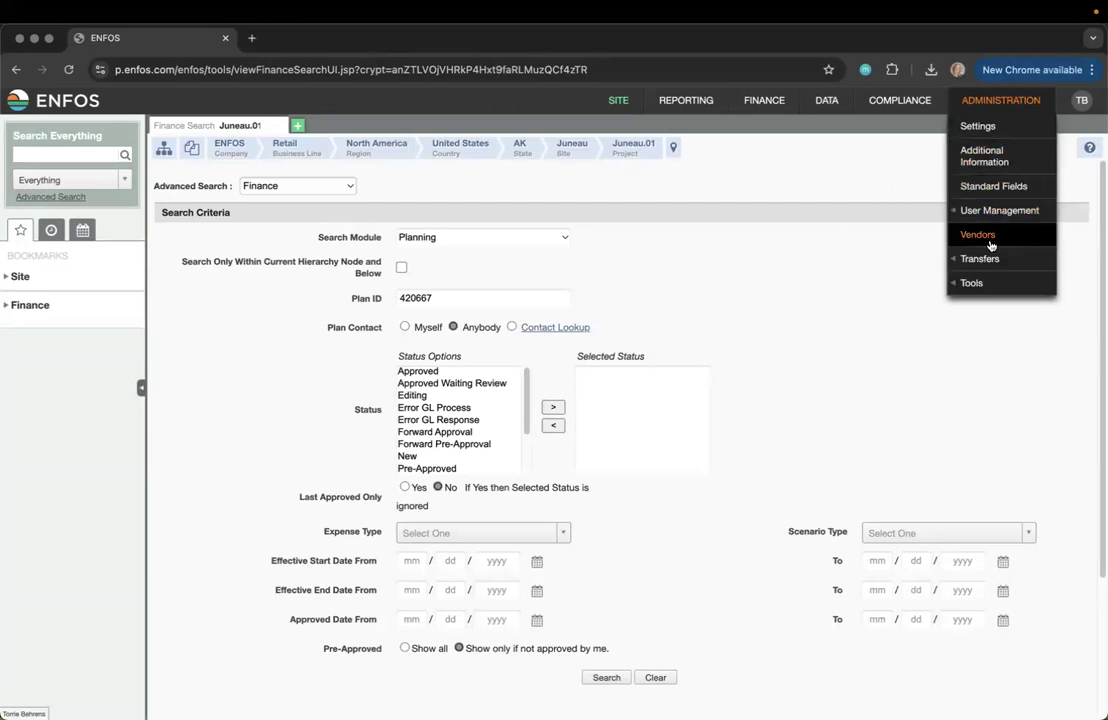
mouse_move(988, 260)
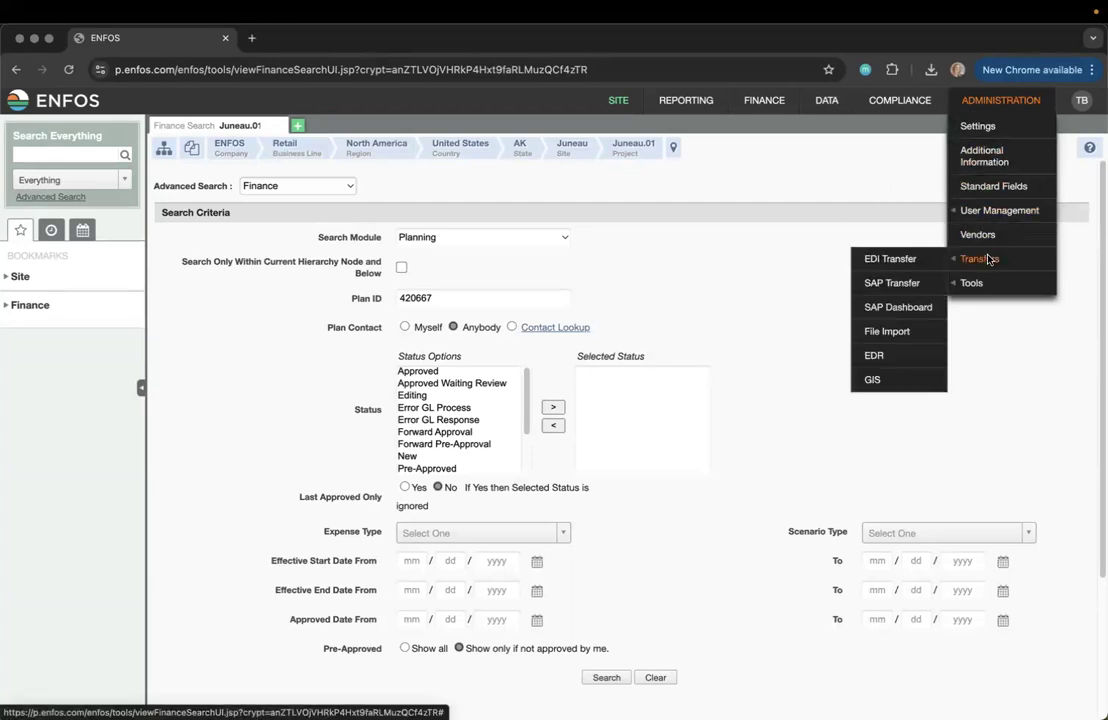
left_click(887, 331)
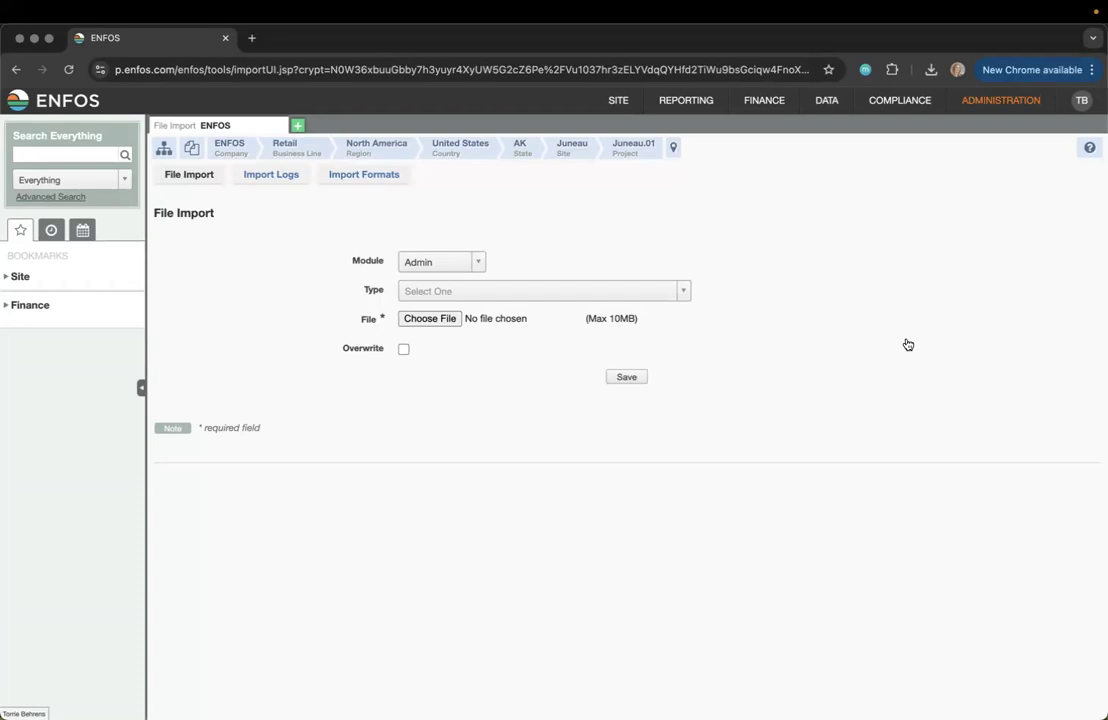
Set the File Import module to Finance and the import type to Planning Data
left_click(466, 266)
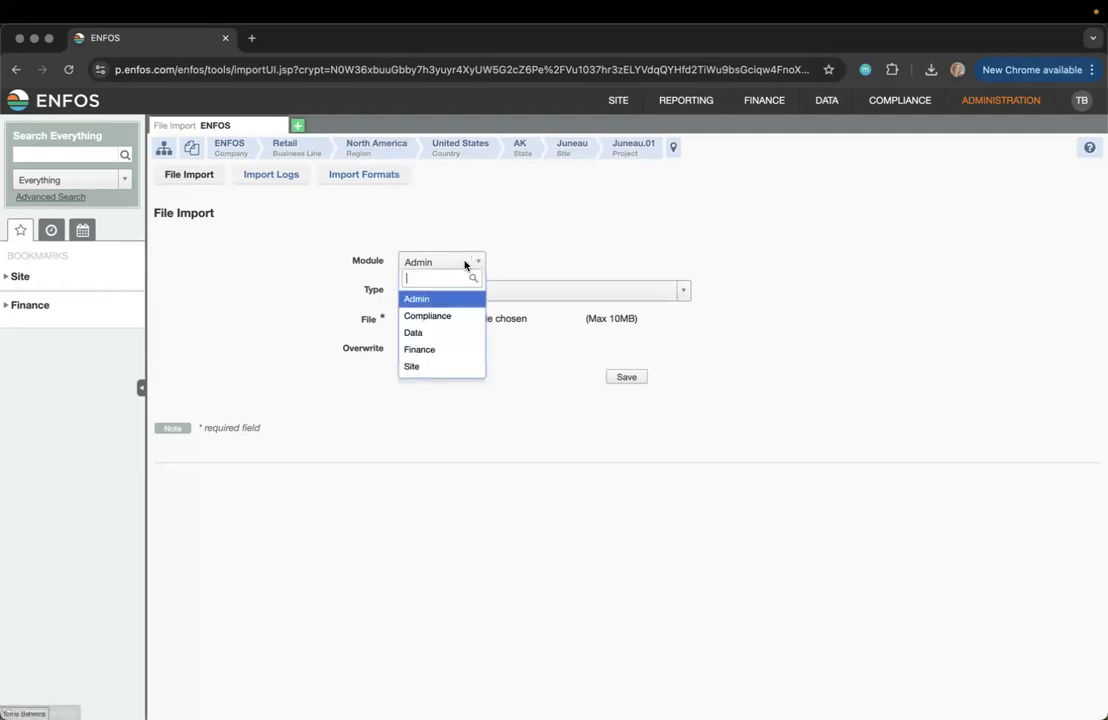
left_click(444, 352)
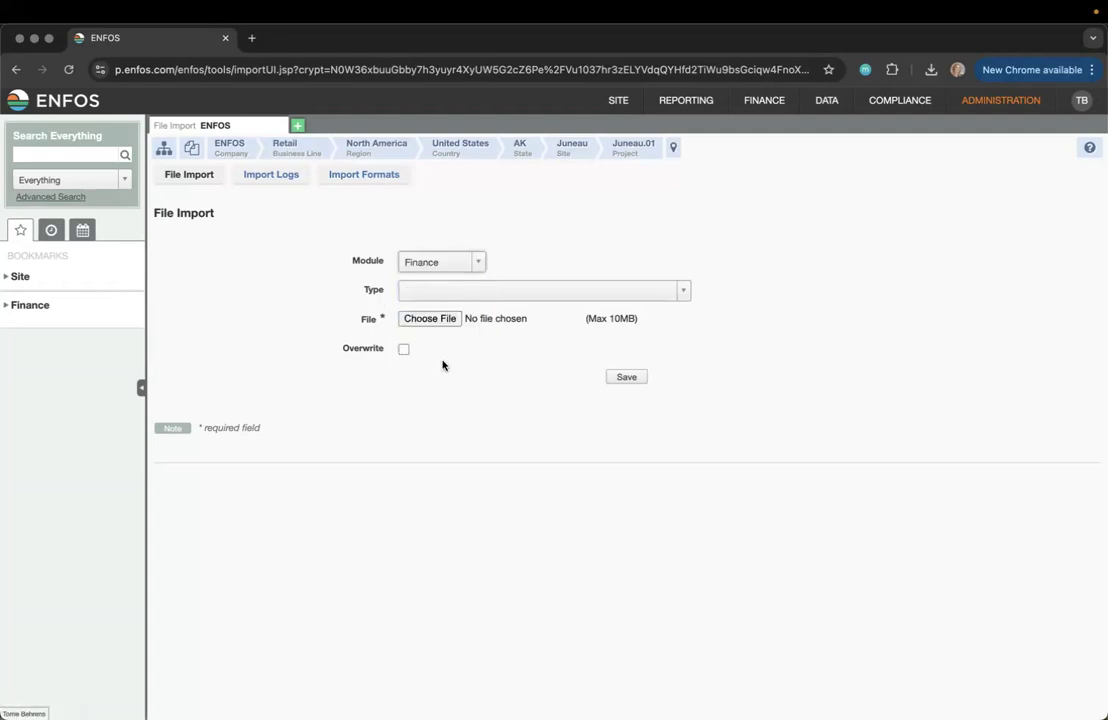
left_click(525, 290)
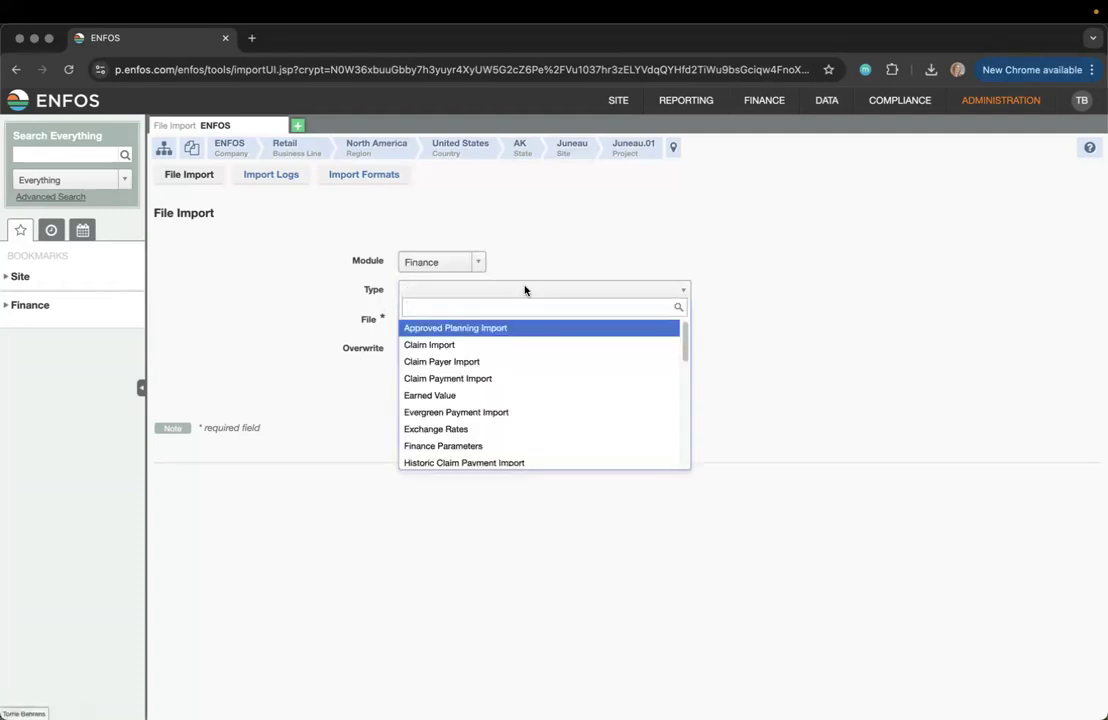
scroll(515, 396, "down", 5)
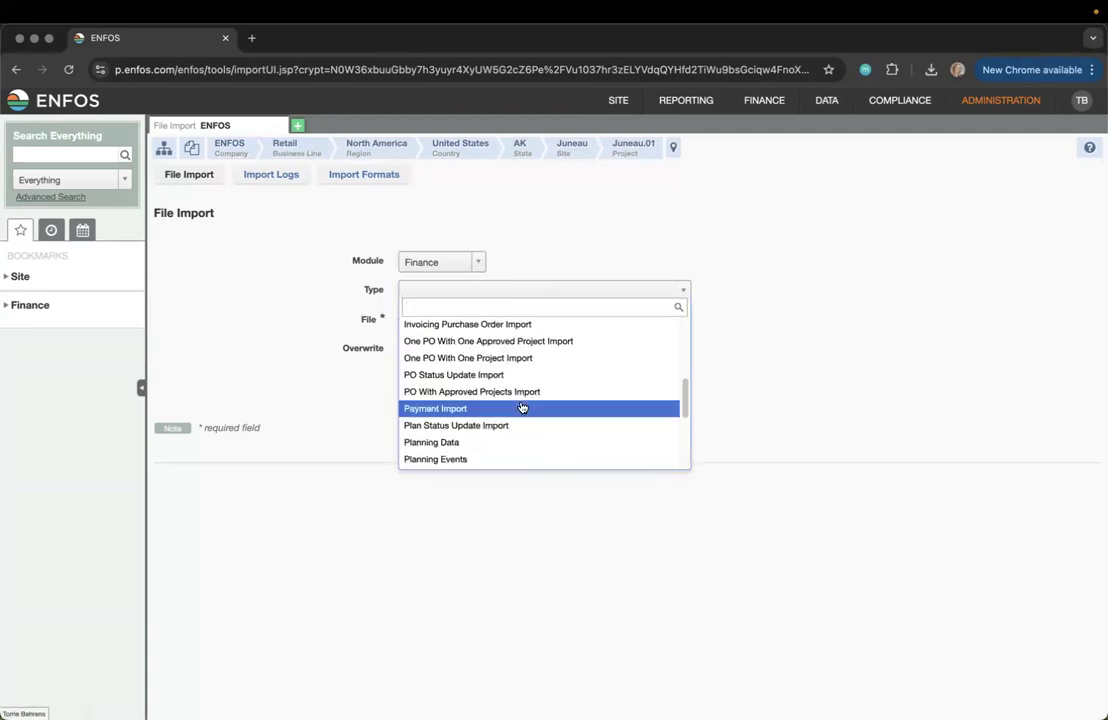
left_click(474, 444)
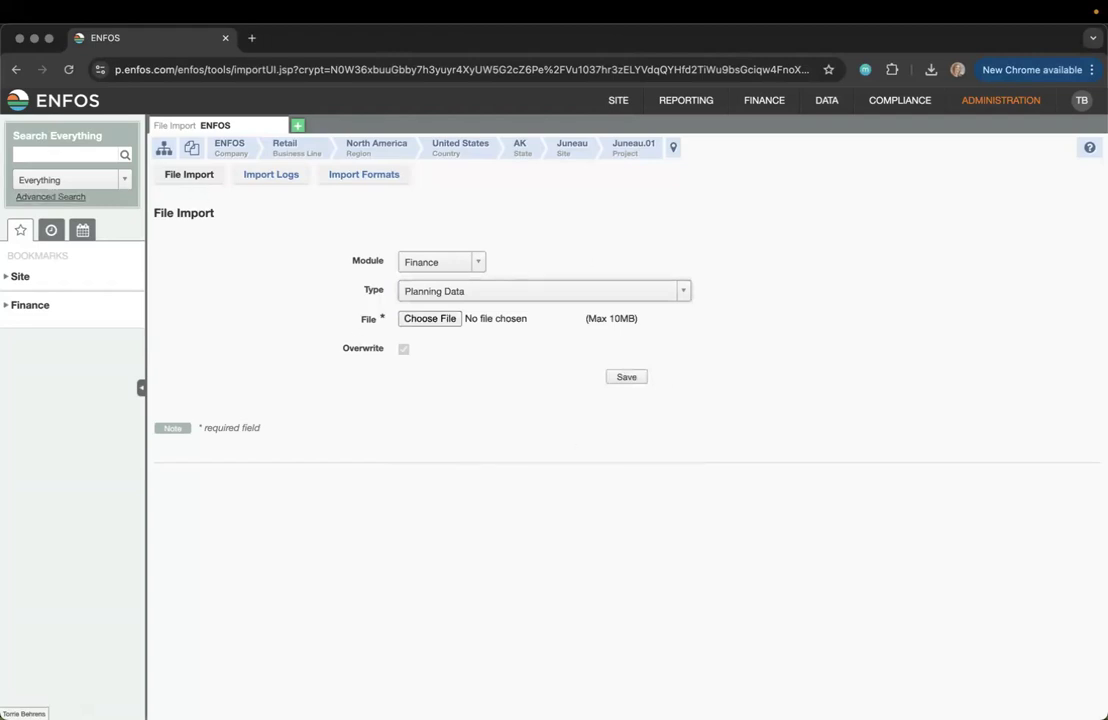
key("super+Tab")
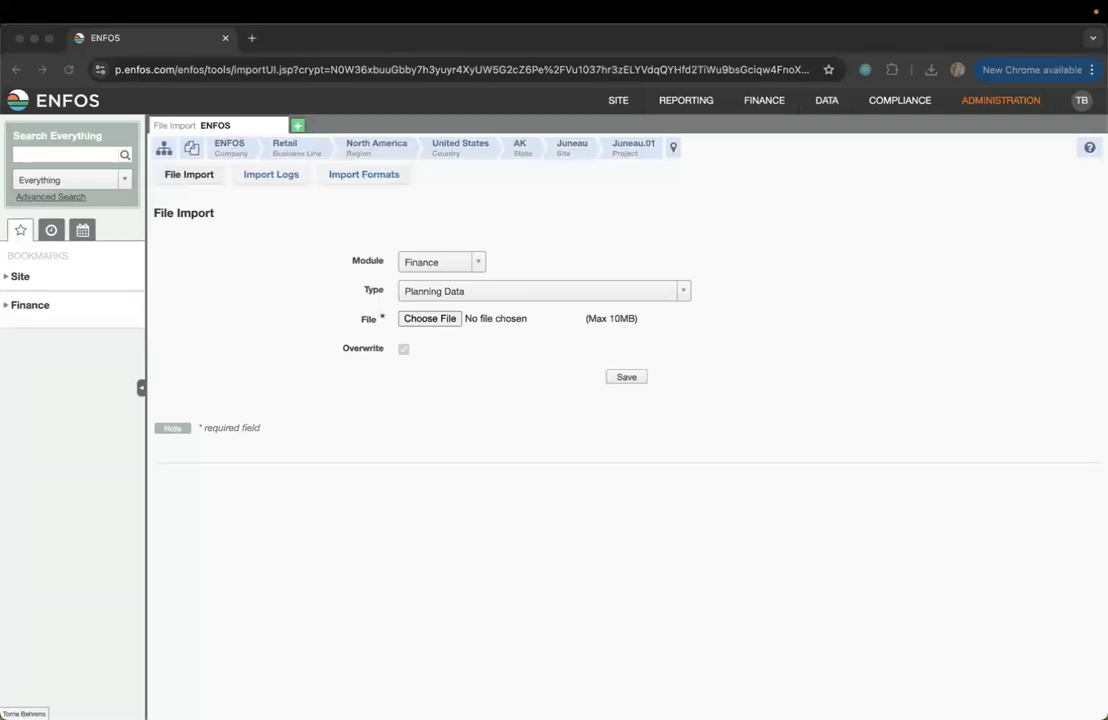
left_click(715, 579)
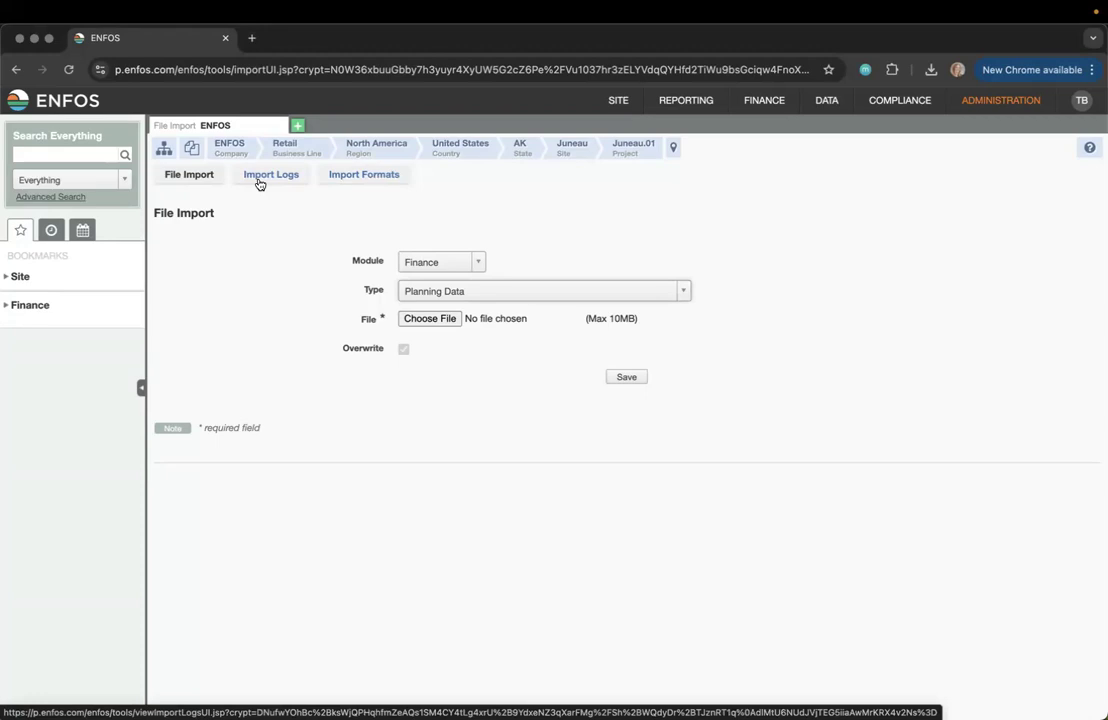
Show the Planning Data import format, with NodePath, Expense Type, Scenario Type and Plan Reason required
left_click(337, 180)
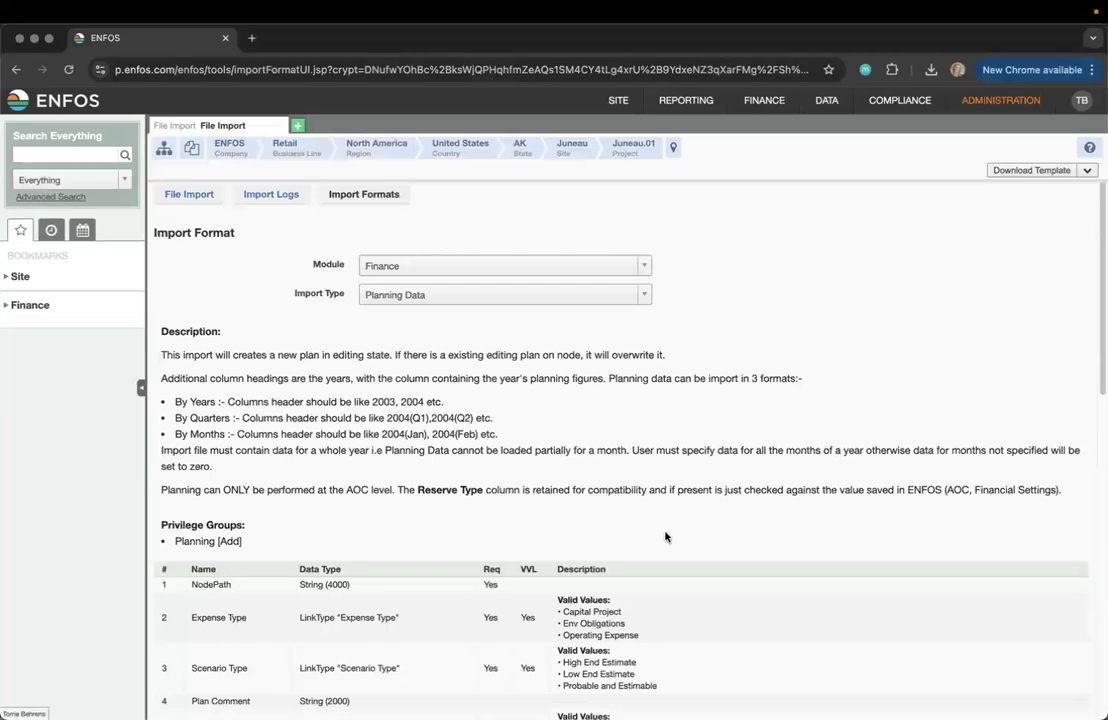
scroll(665, 535, "down", 1)
scroll(665, 537, "down", 5)
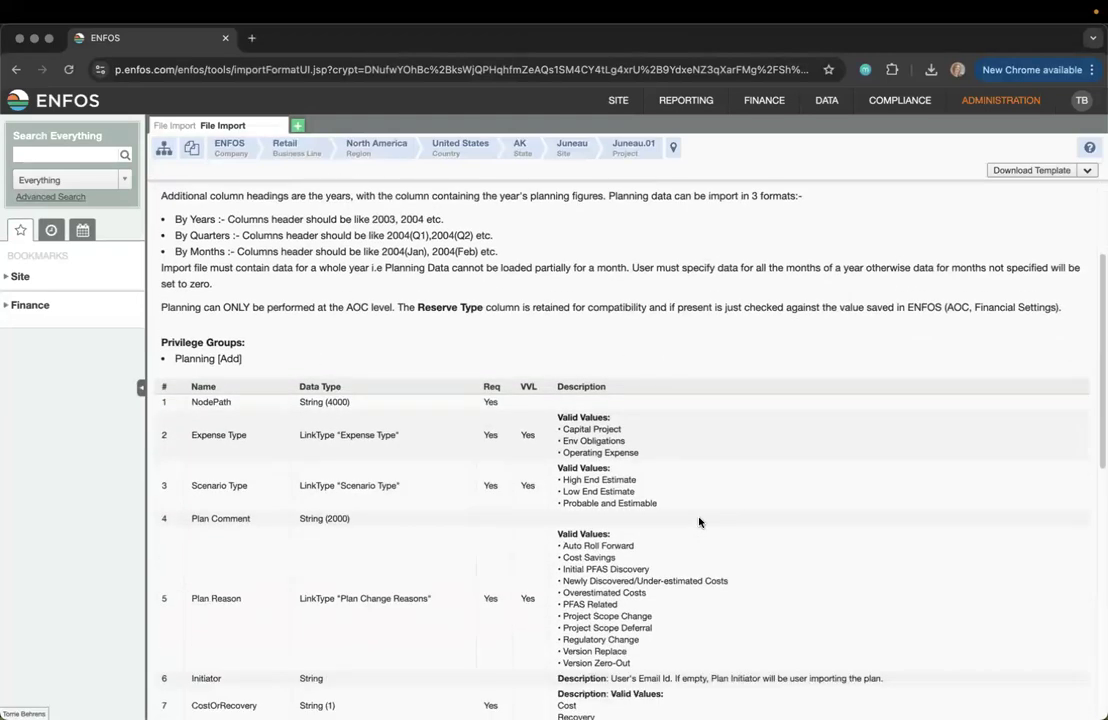
scroll(699, 521, "down", 3)
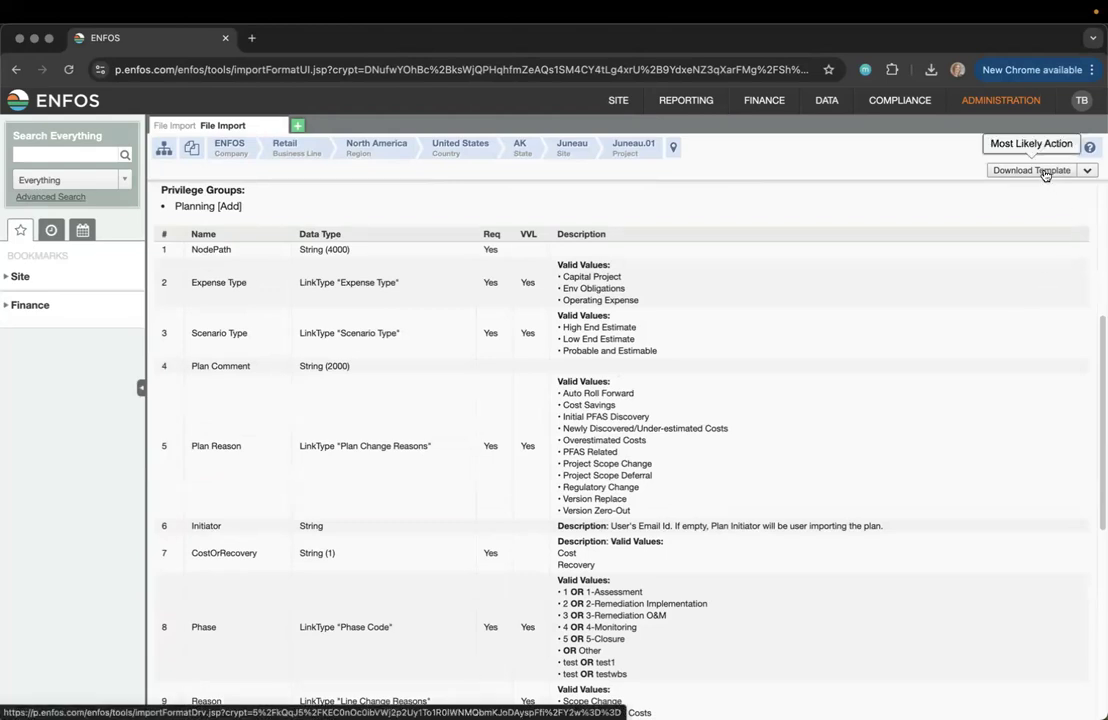
left_click(1087, 171)
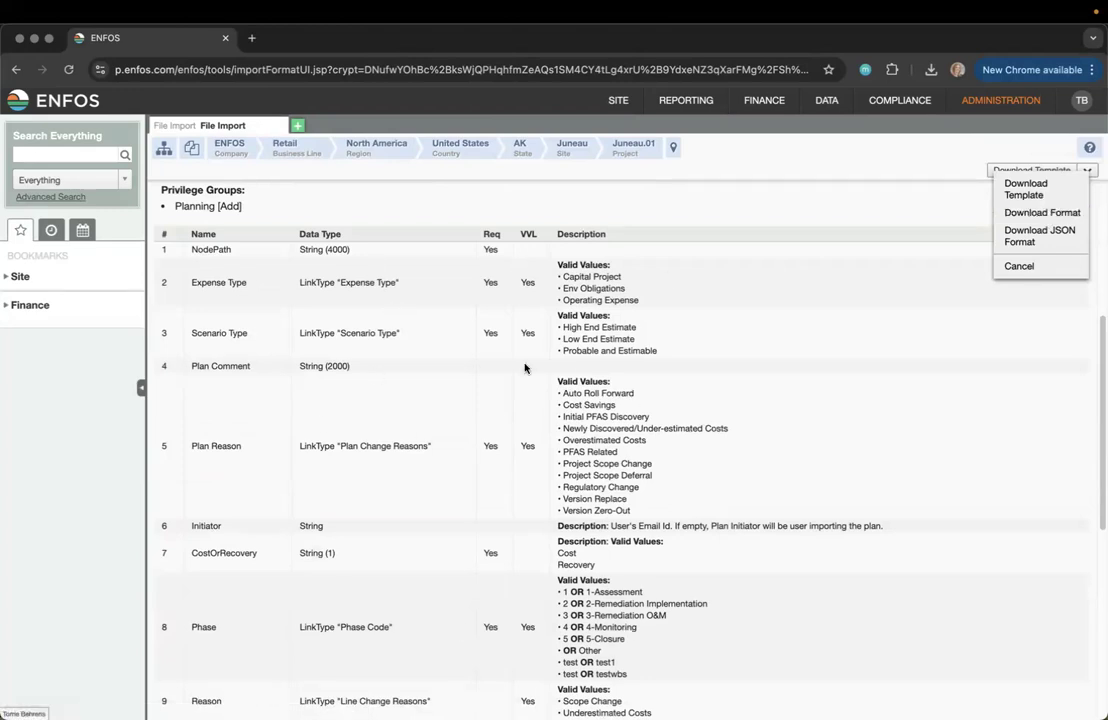
left_click(591, 214)
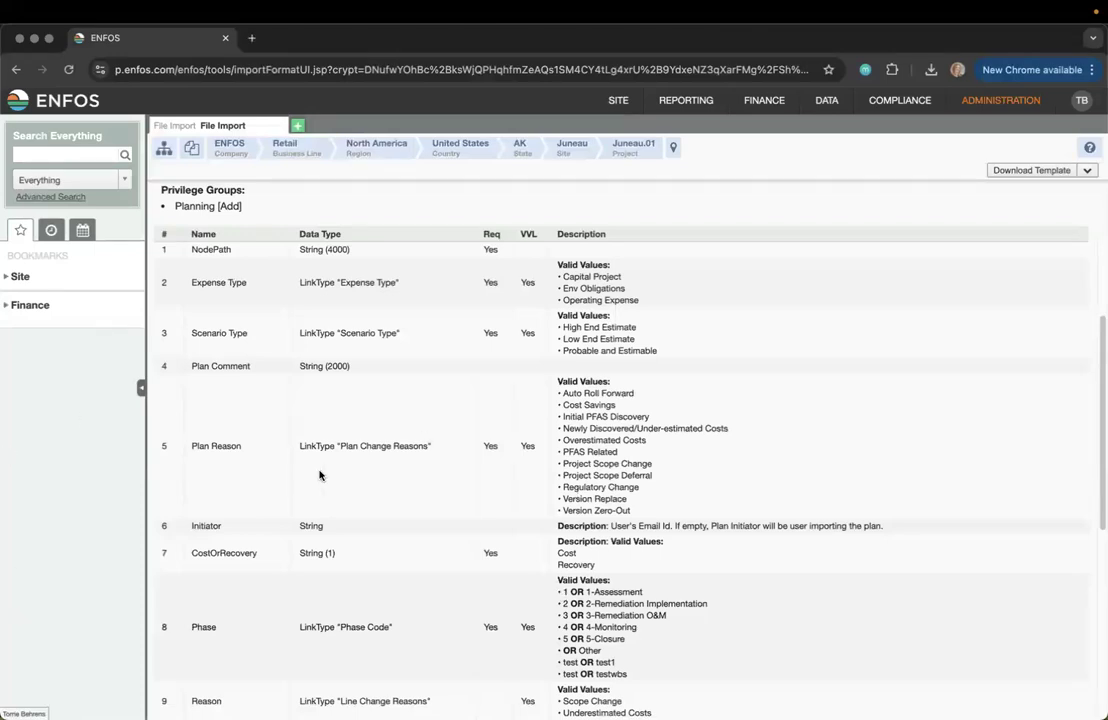
scroll(329, 463, "up", 3)
scroll(329, 463, "up", 1)
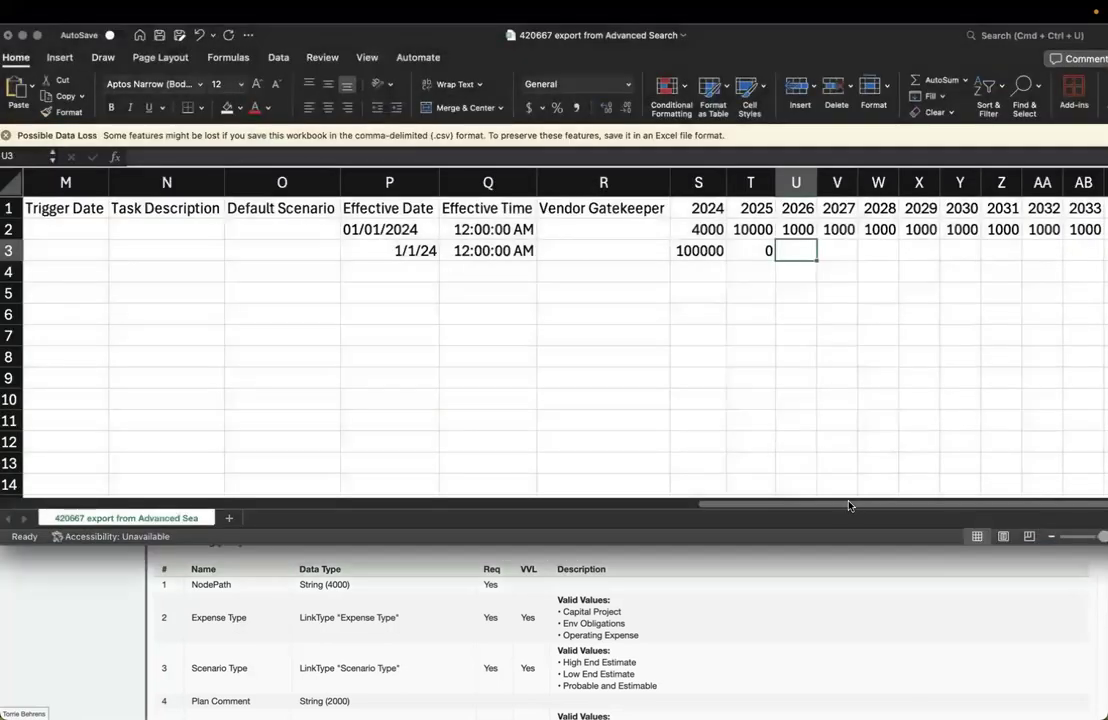
Close the 420667 export workbook window to bring up its save-changes prompt
left_click_drag(843, 503, 113, 484)
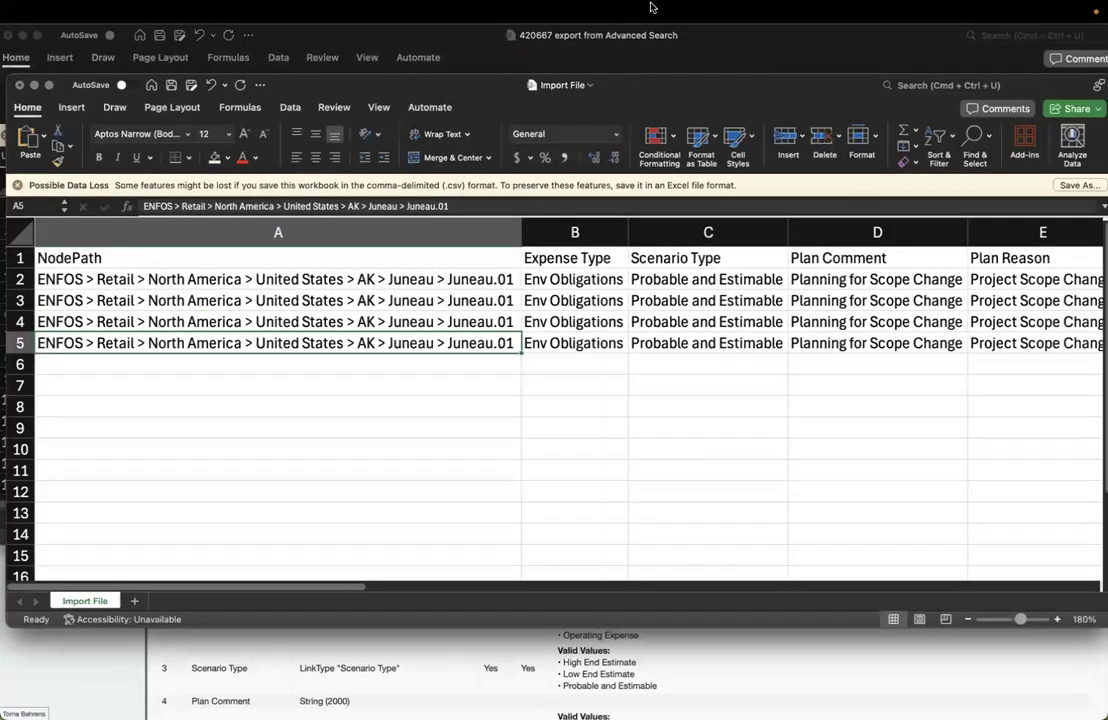
left_click(9, 35)
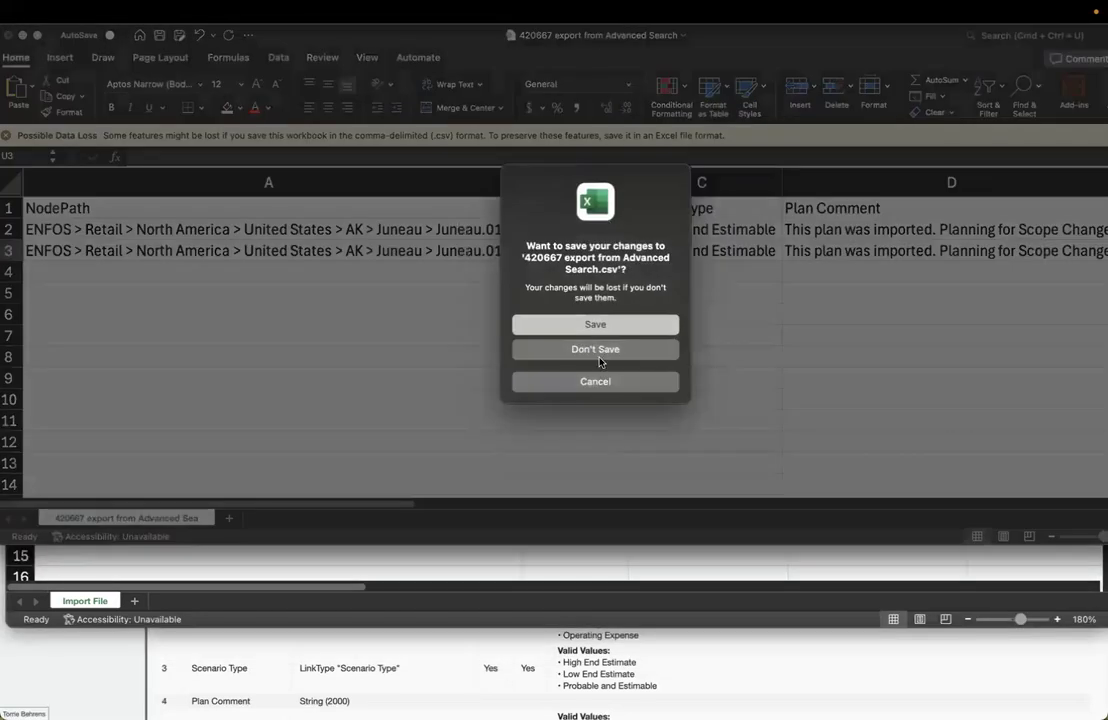
Discard the 420667 export's changes, then review NodePath (A1:A5) and Phase (H1:H5) in Import File
left_click(614, 349)
left_click_drag(633, 101, 628, 62)
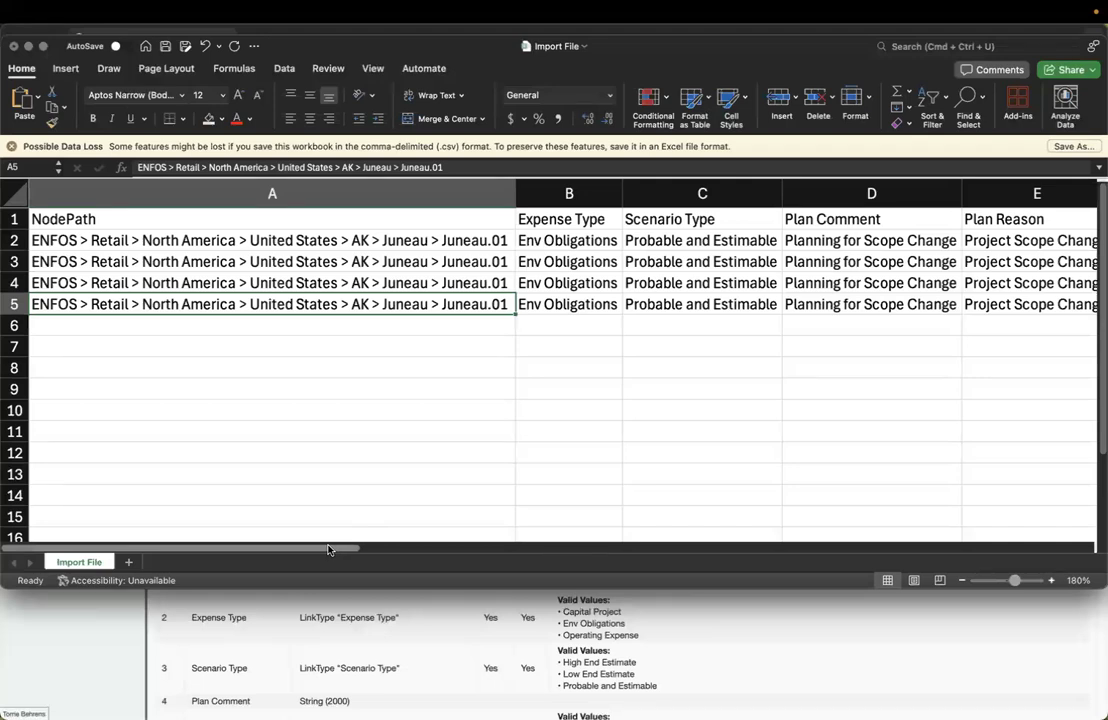
left_click(359, 222)
left_click_drag(359, 222, 338, 302)
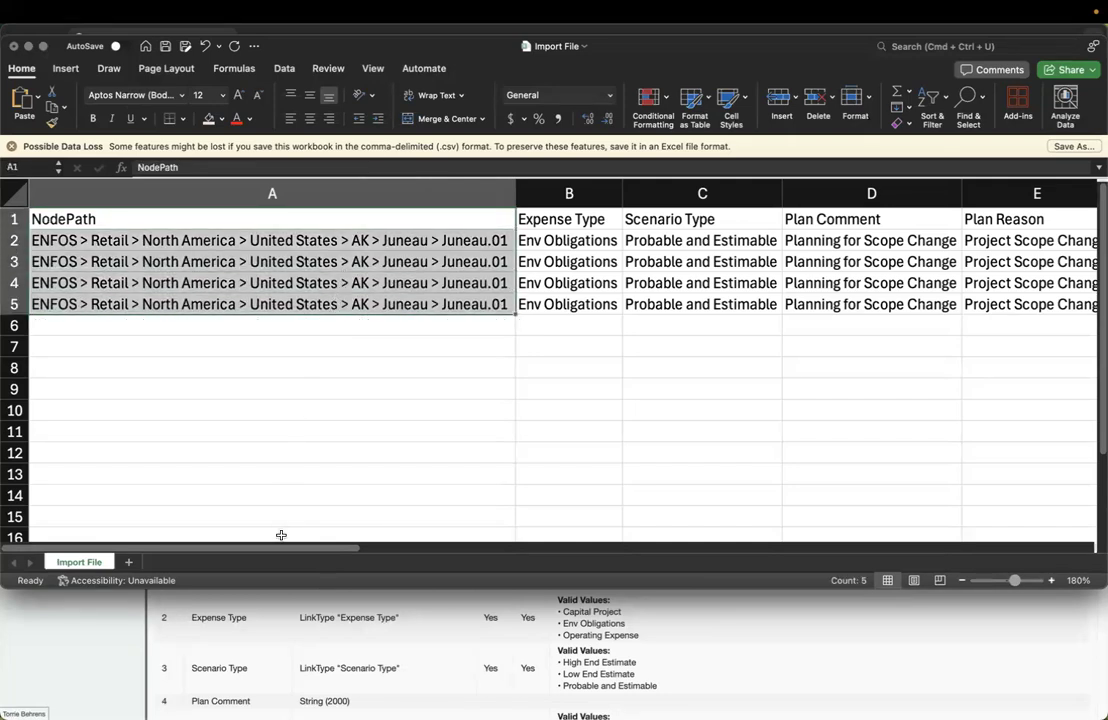
left_click_drag(284, 549, 556, 571)
left_click_drag(628, 218, 624, 295)
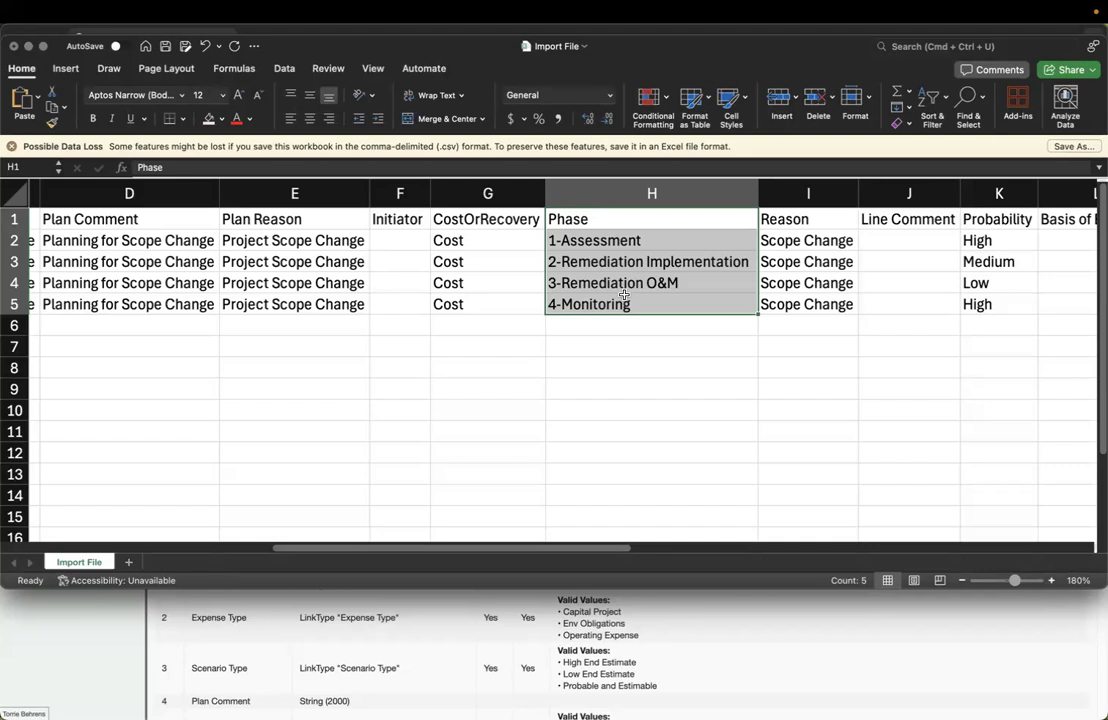
scroll(29, 241, "left", 2)
left_click(13, 241)
key("super+c")
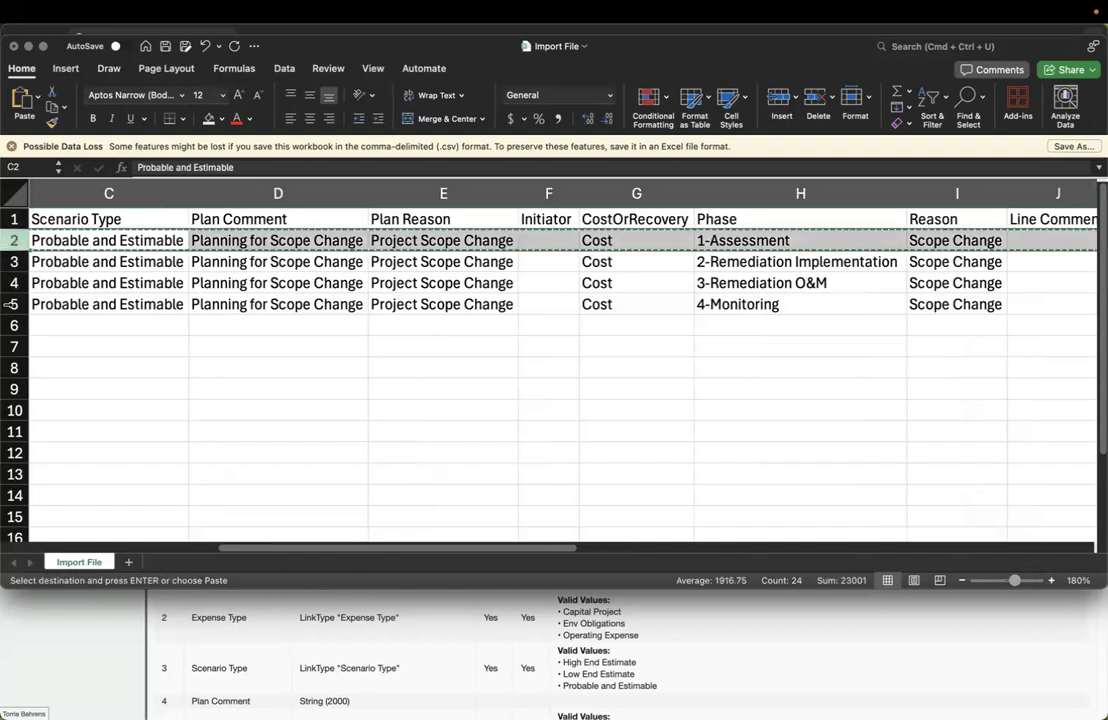
left_click(14, 325)
key("super+v")
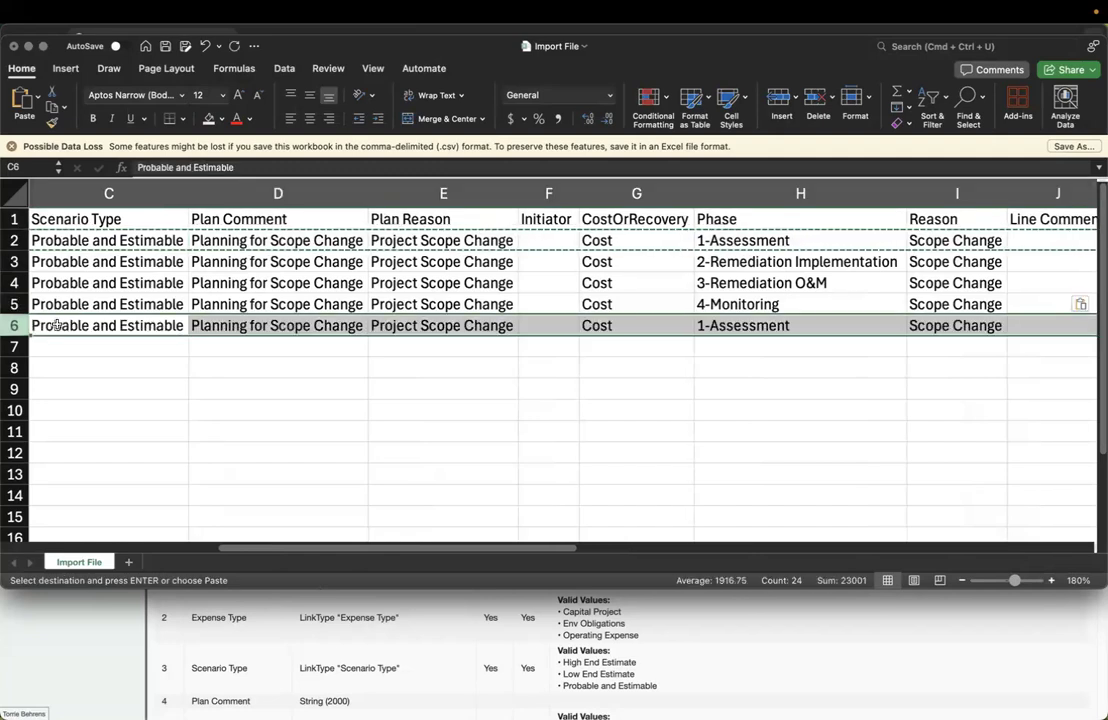
left_click(792, 326)
left_click(754, 238)
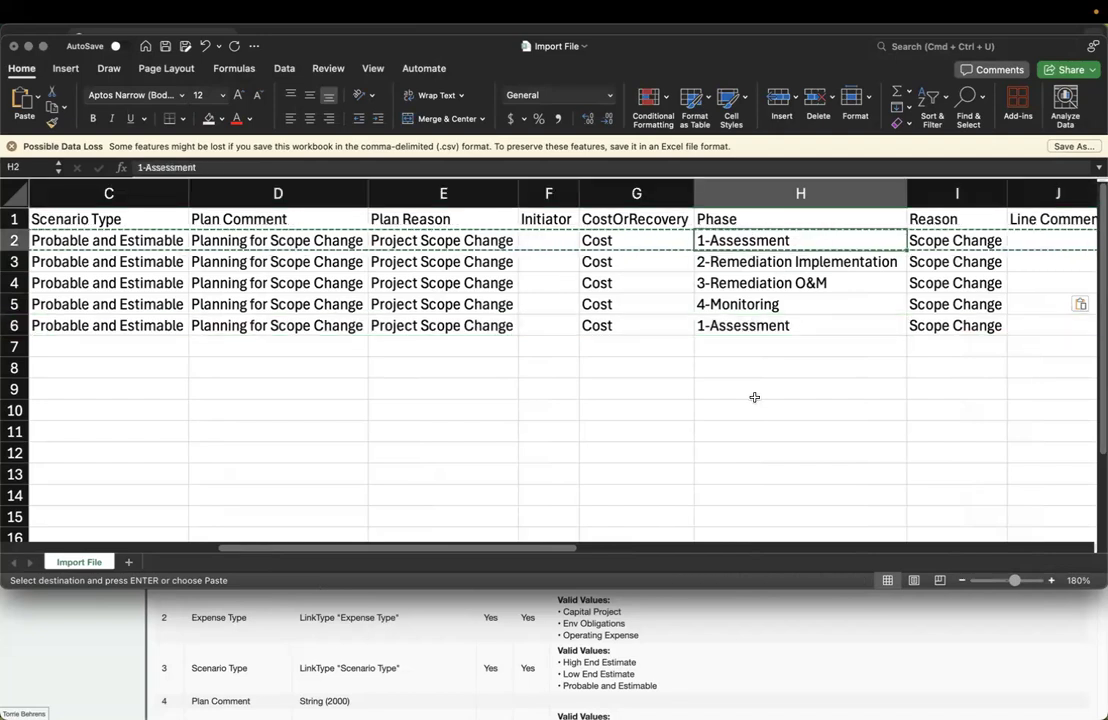
left_click(715, 324)
left_click(12, 325)
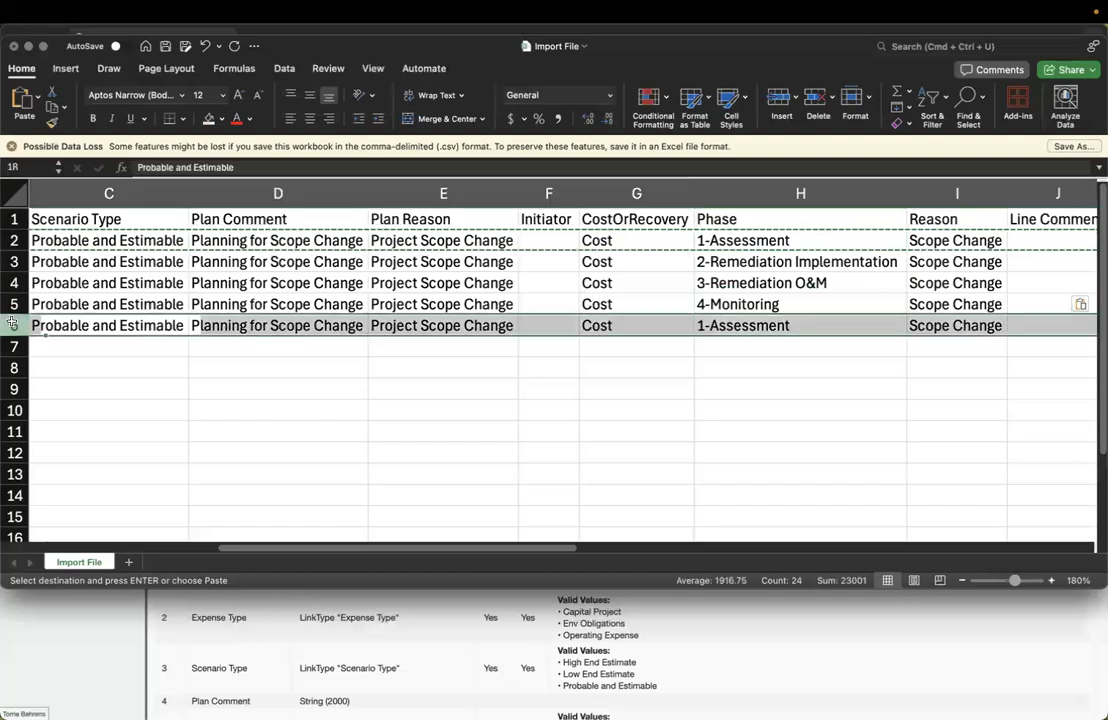
right_click(12, 325)
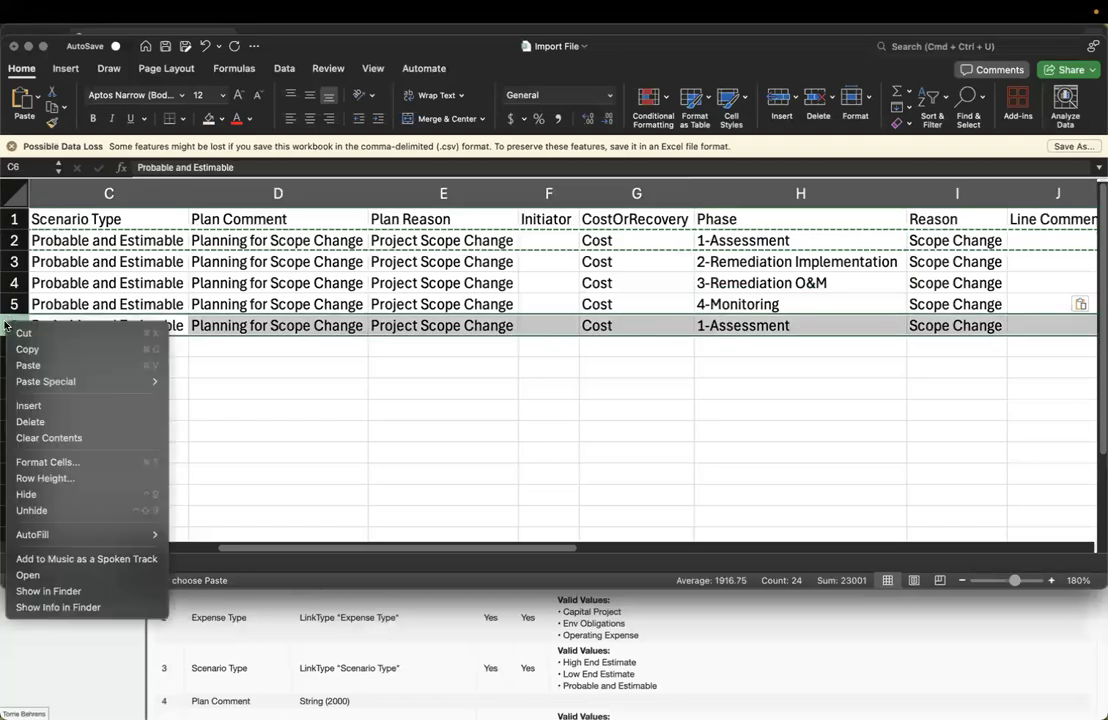
left_click(444, 393)
key("Delete")
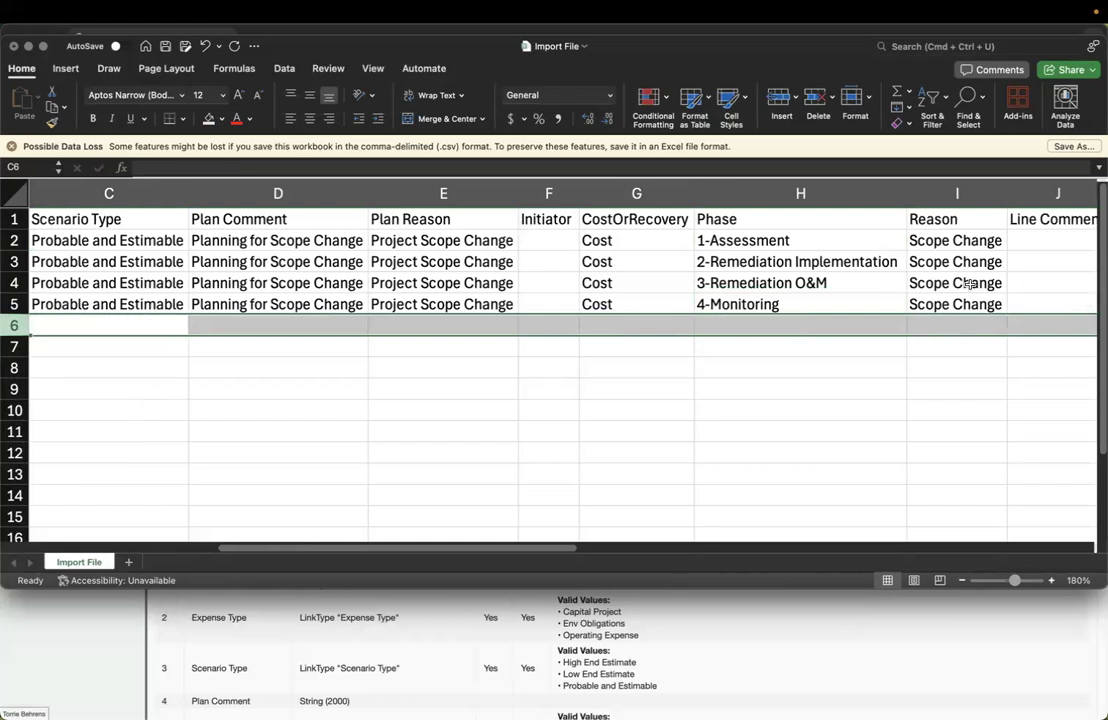
left_click(893, 256)
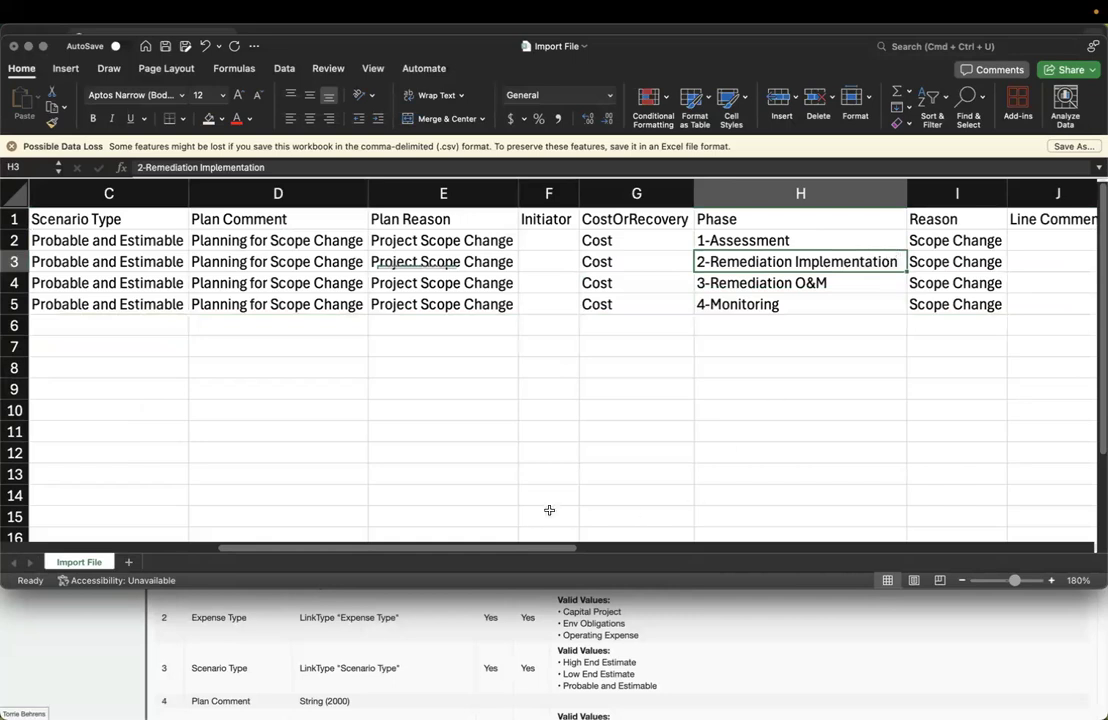
left_click_drag(534, 548, 983, 532)
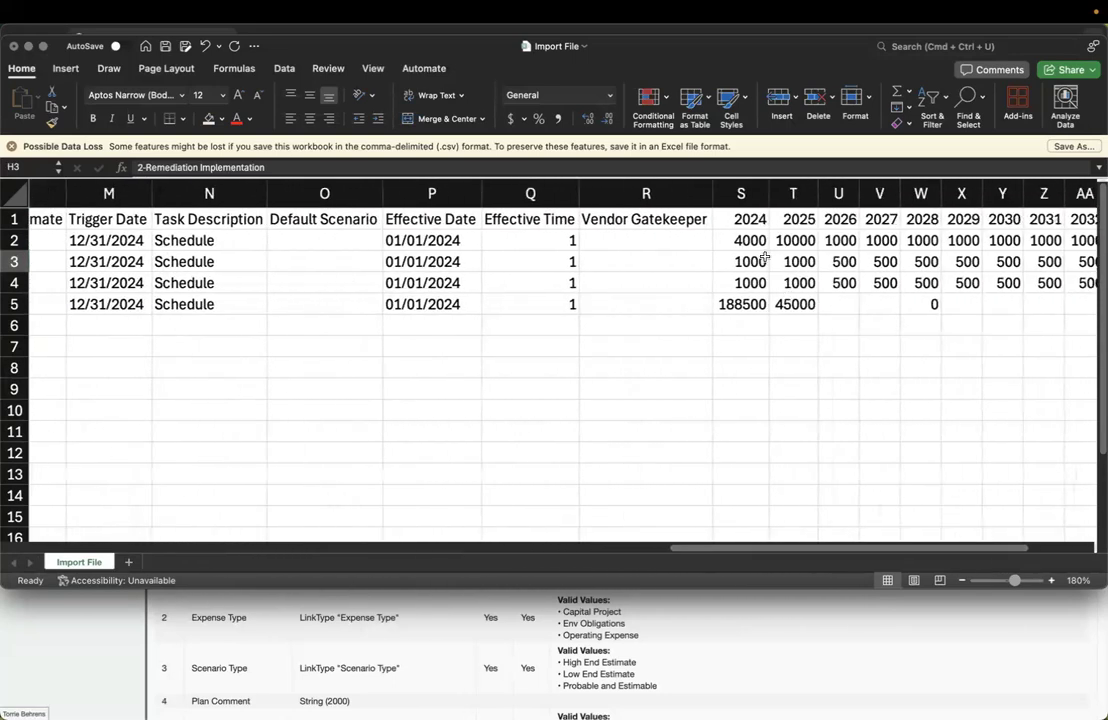
left_click(745, 219)
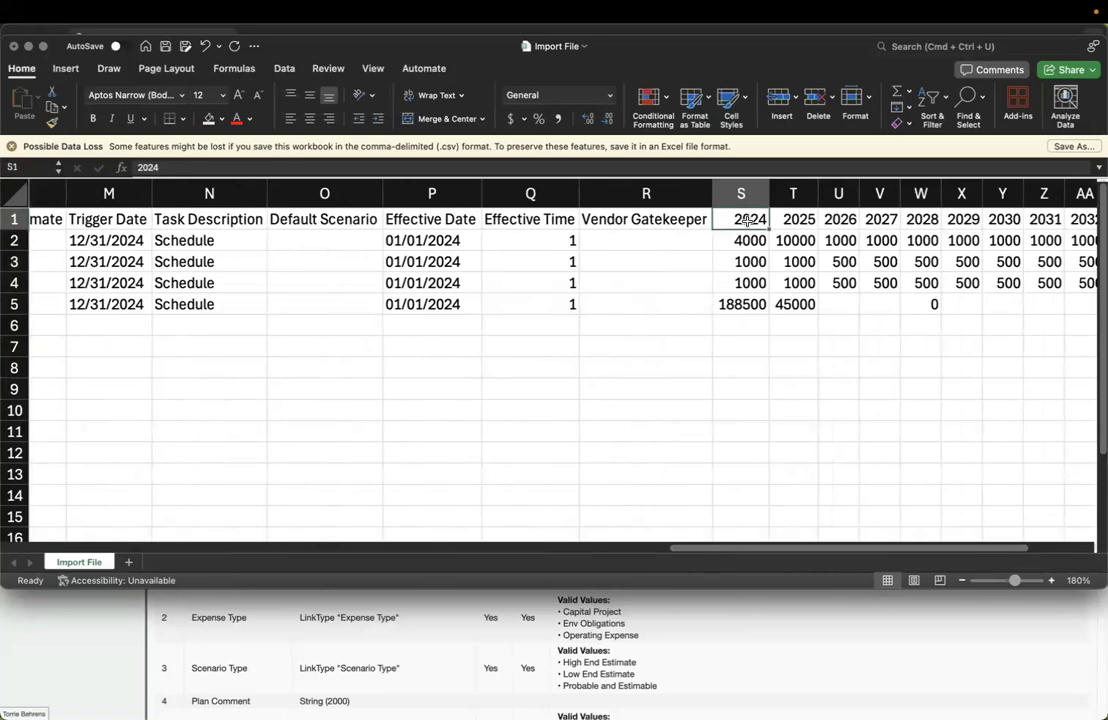
left_click(424, 243)
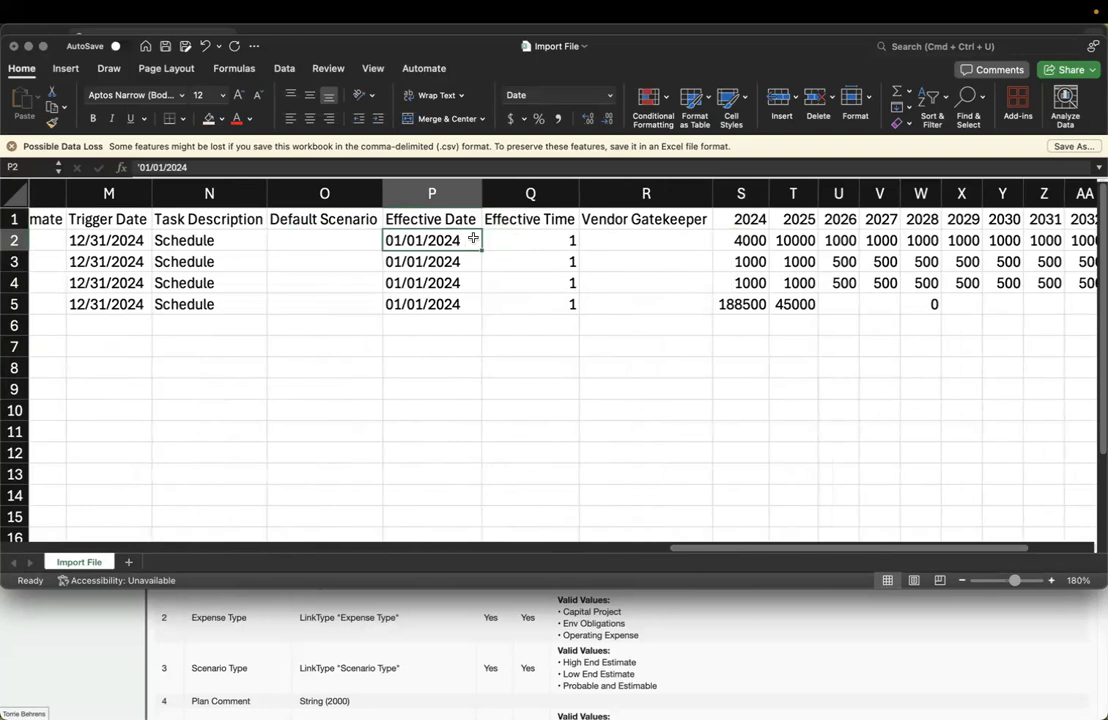
left_click(742, 219)
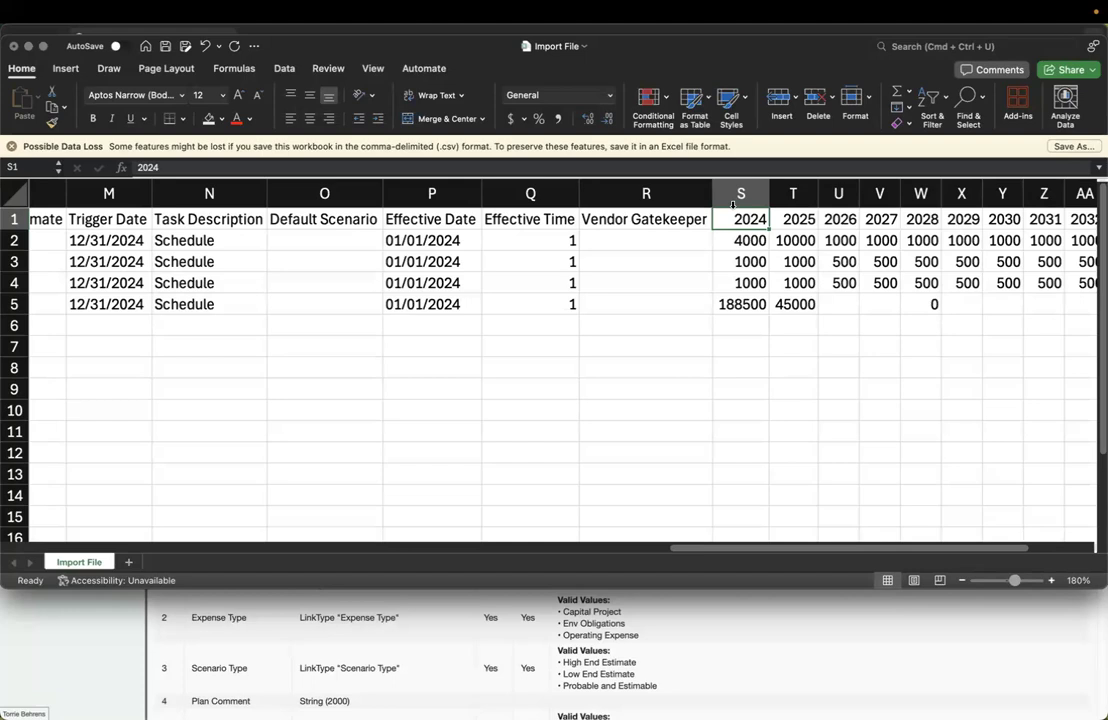
left_click_drag(730, 551, 388, 558)
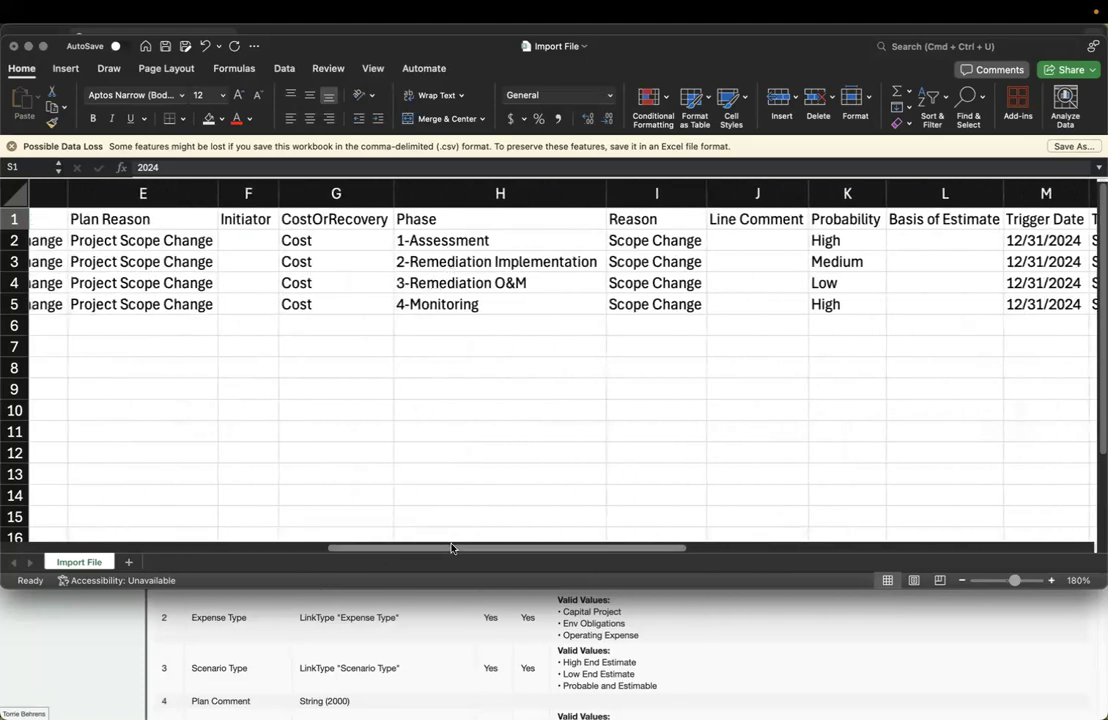
Check the Import File headers from Expense Type in B1 across to Effective Time in Q1
left_click_drag(451, 548, 266, 542)
left_click(187, 216)
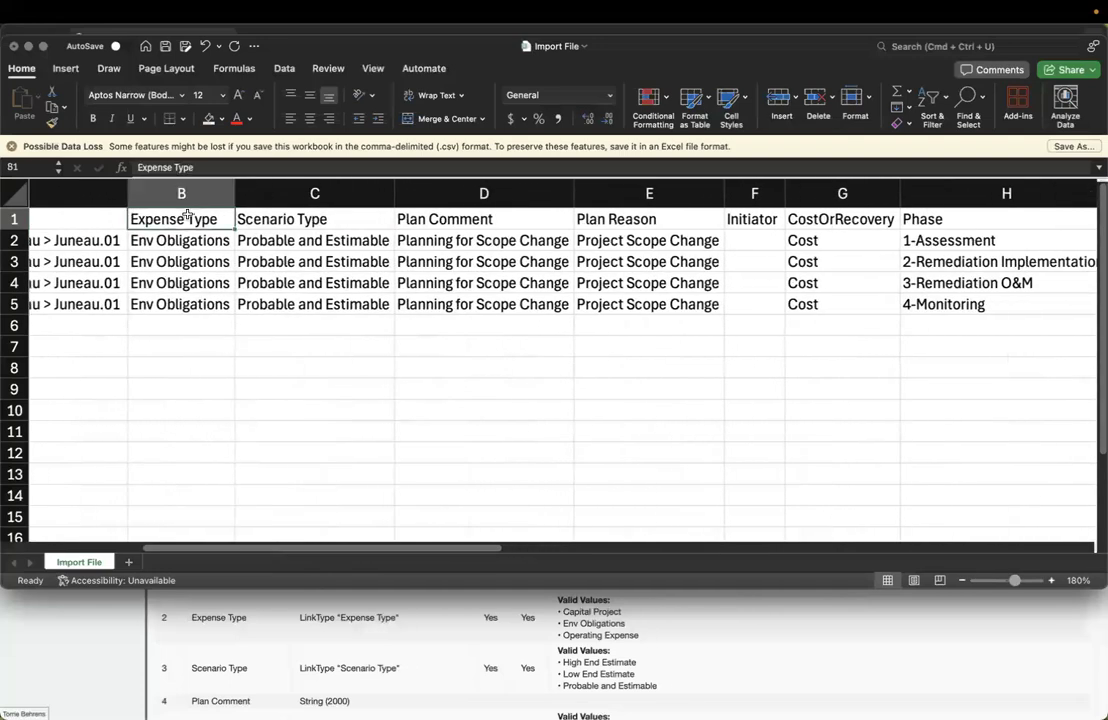
key("Right")
key("Right")
key("Right")
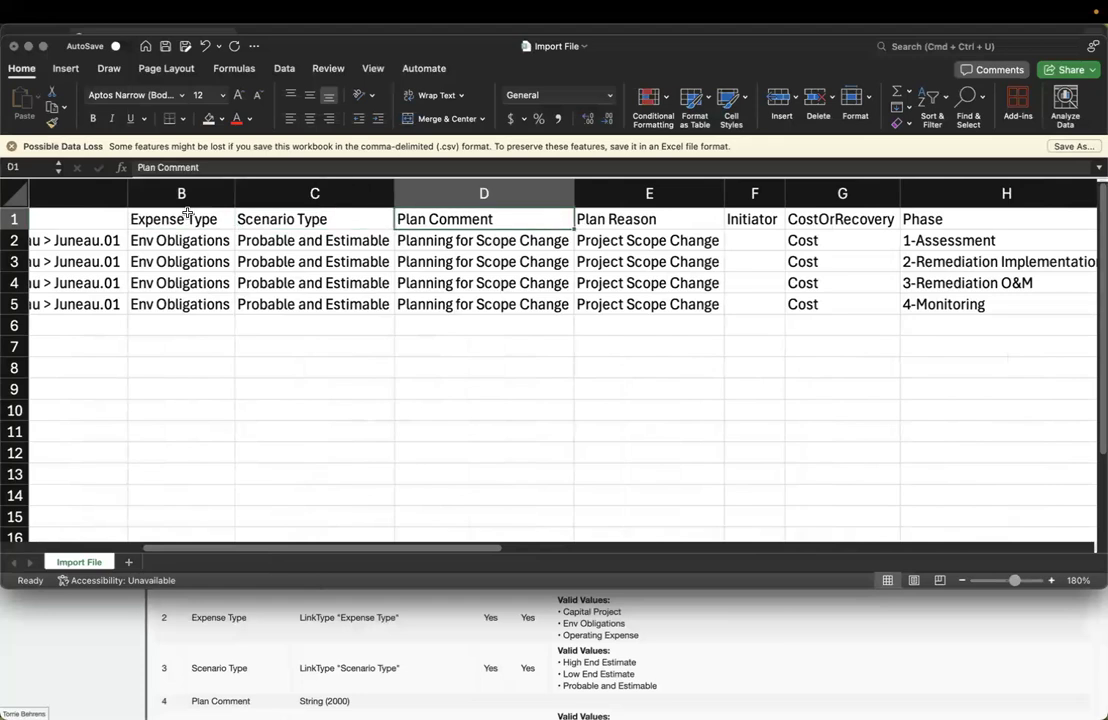
key("Right")
key("Right")
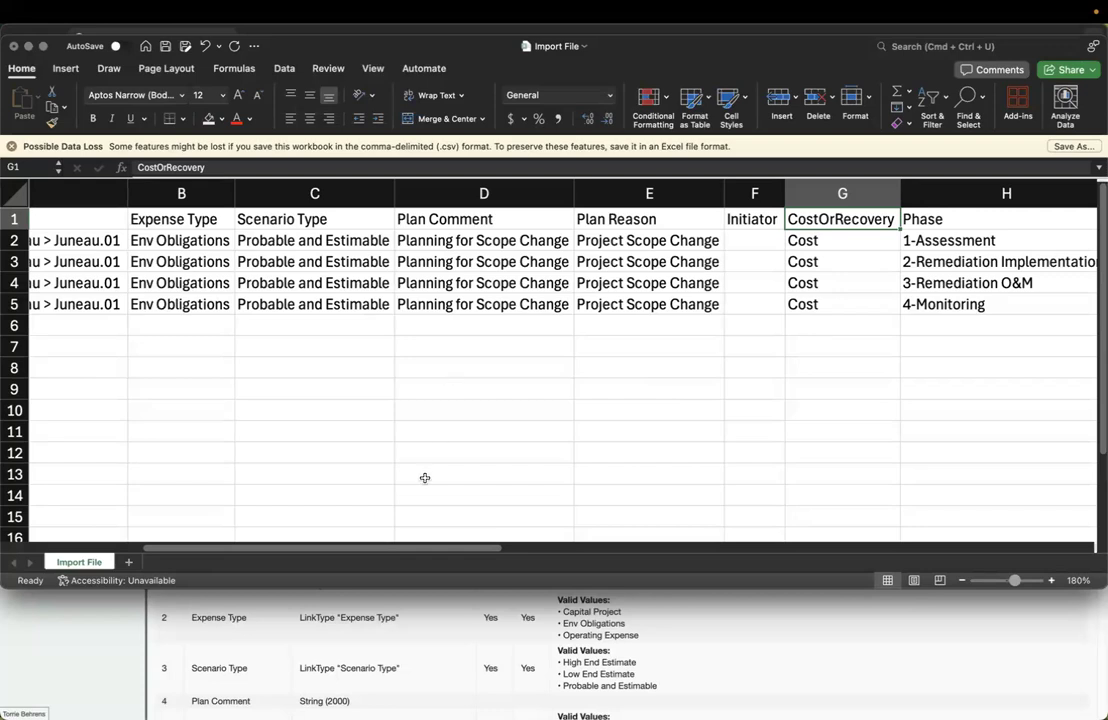
left_click_drag(425, 549, 841, 566)
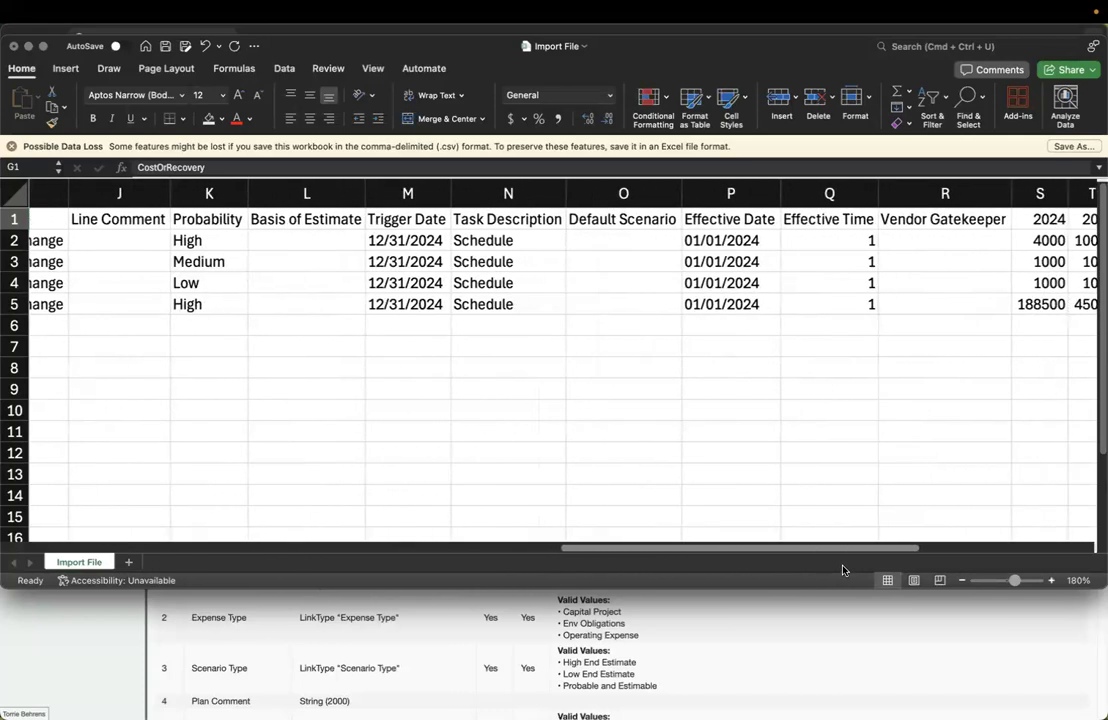
left_click(833, 220)
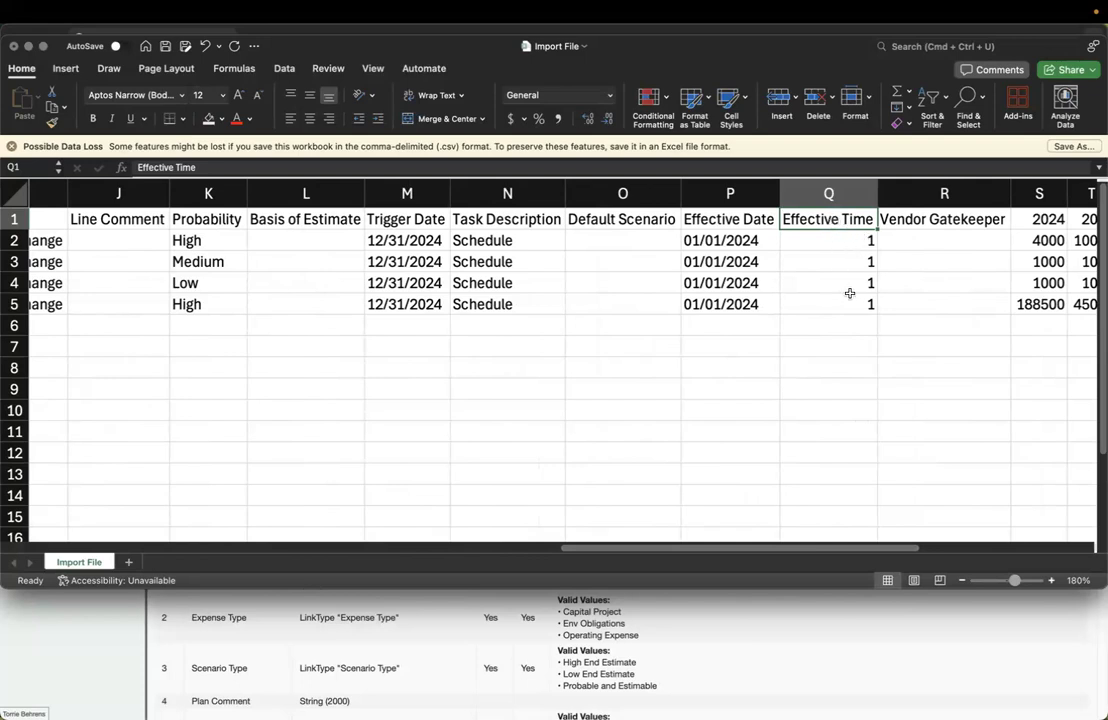
Bring up the ENFOS Planning Data format table at the Effective Time field
left_click(705, 648)
scroll(664, 637, "down", 2)
scroll(664, 637, "down", 10)
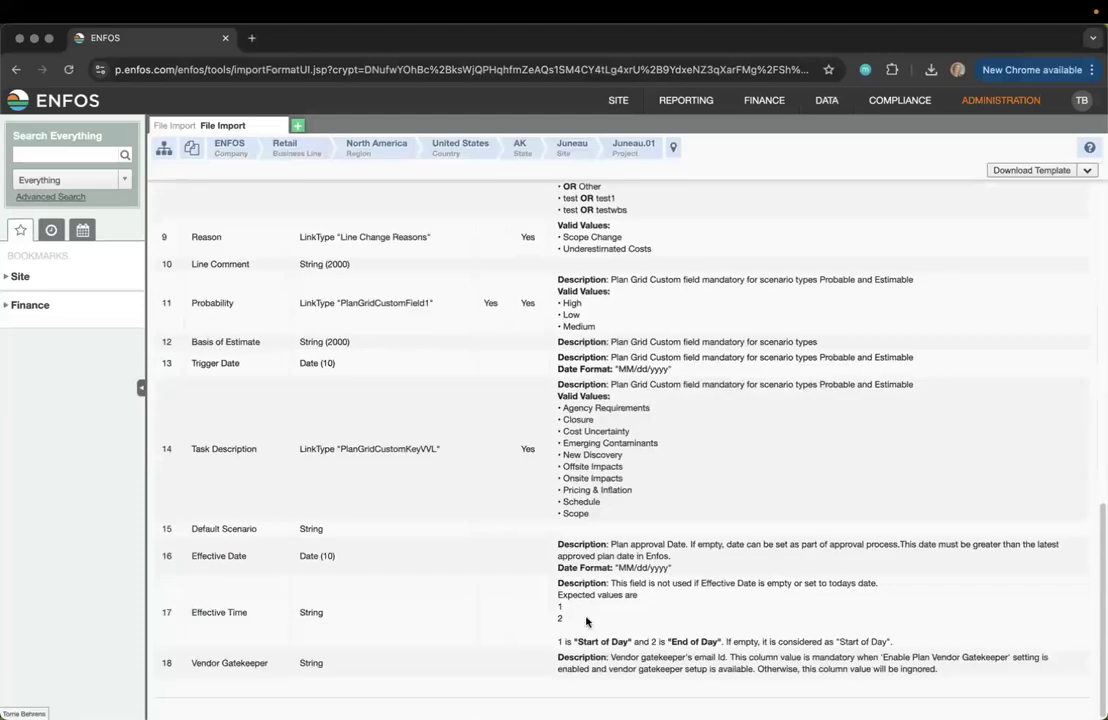
Read Effective Time's values (1 Start of Day, 2 End of Day), then return to Import File
left_click_drag(557, 582, 630, 626)
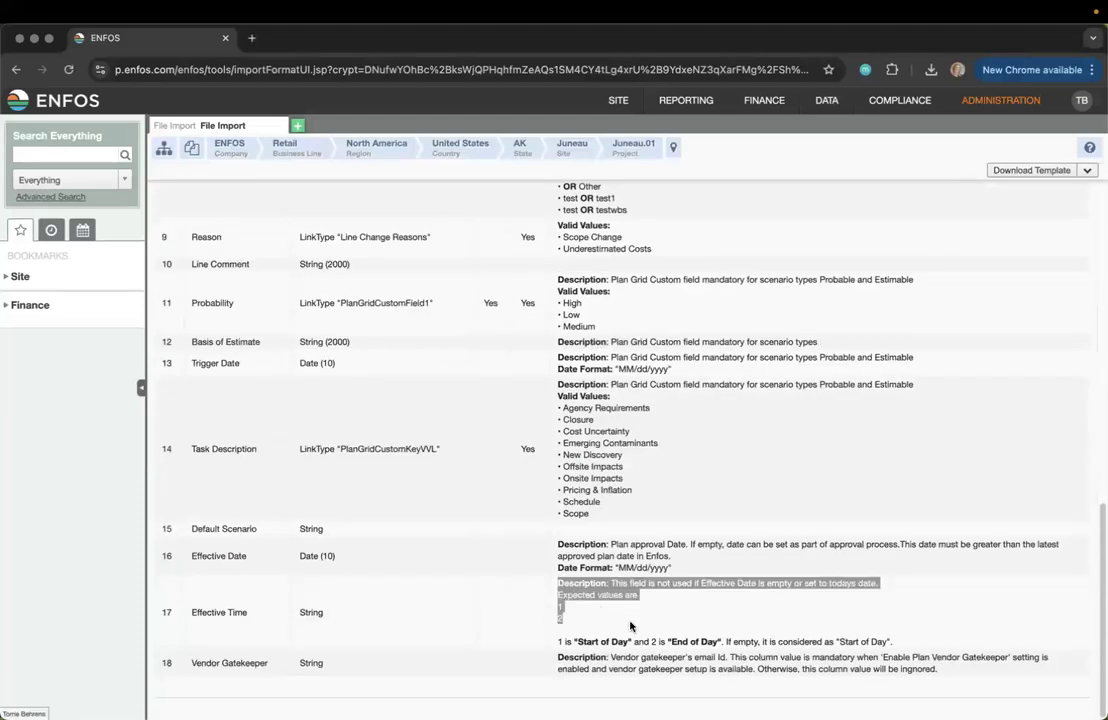
left_click(655, 627)
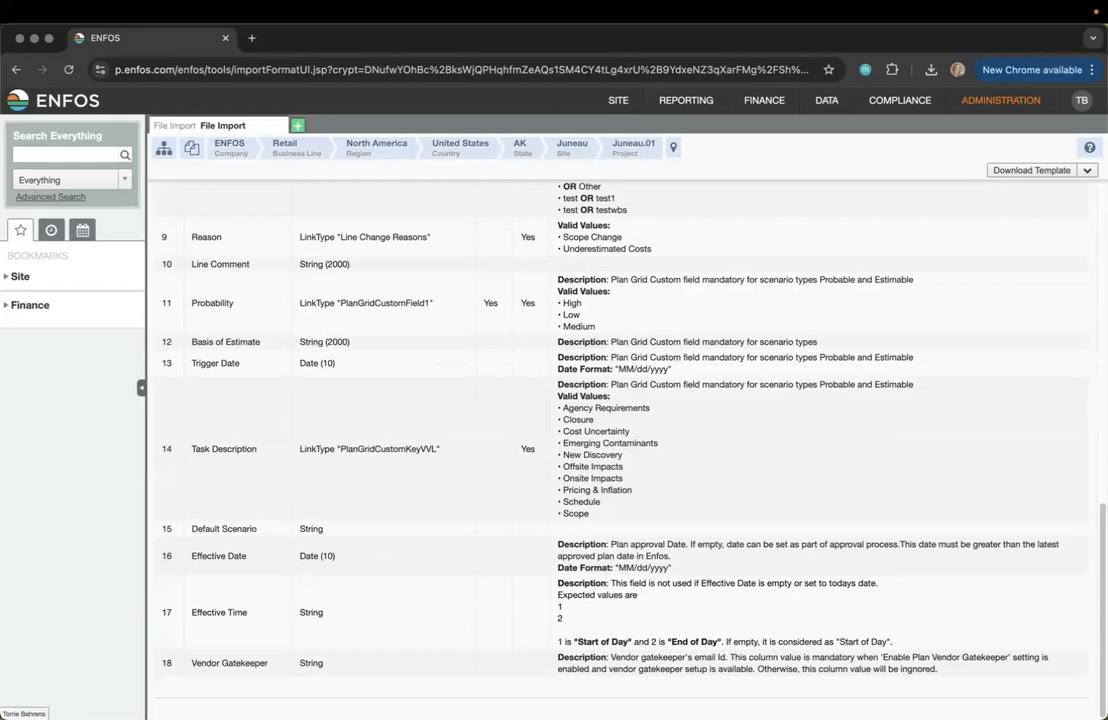
key("super+Tab")
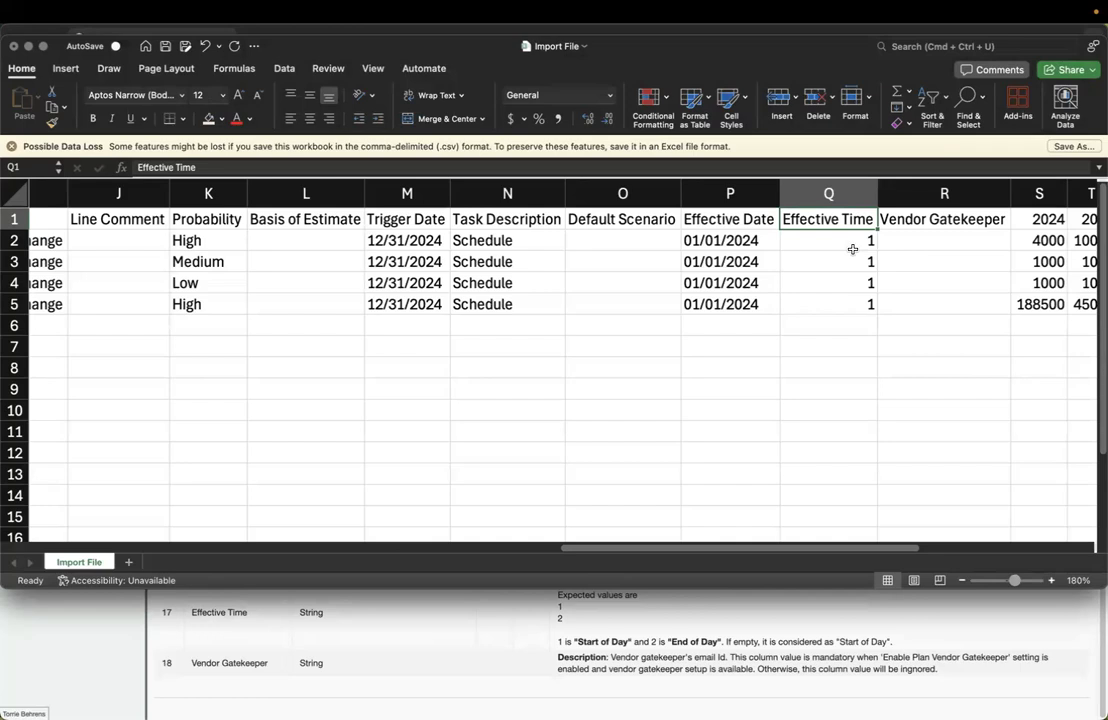
left_click_drag(791, 550, 972, 563)
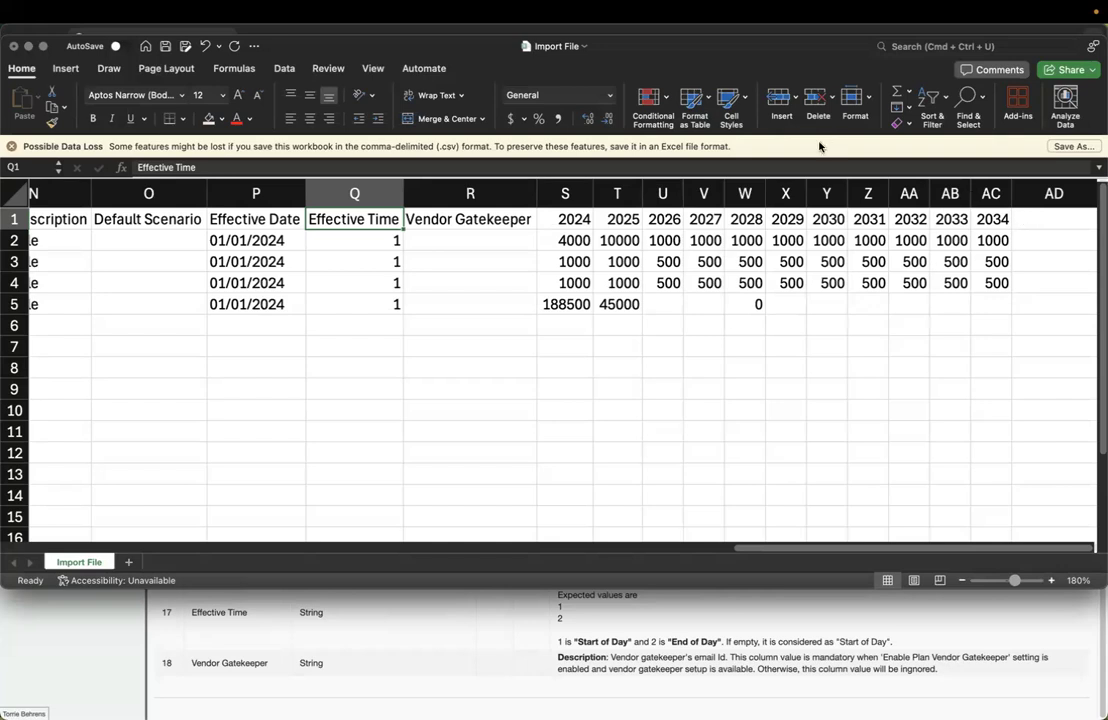
type("=")
left_click(663, 304)
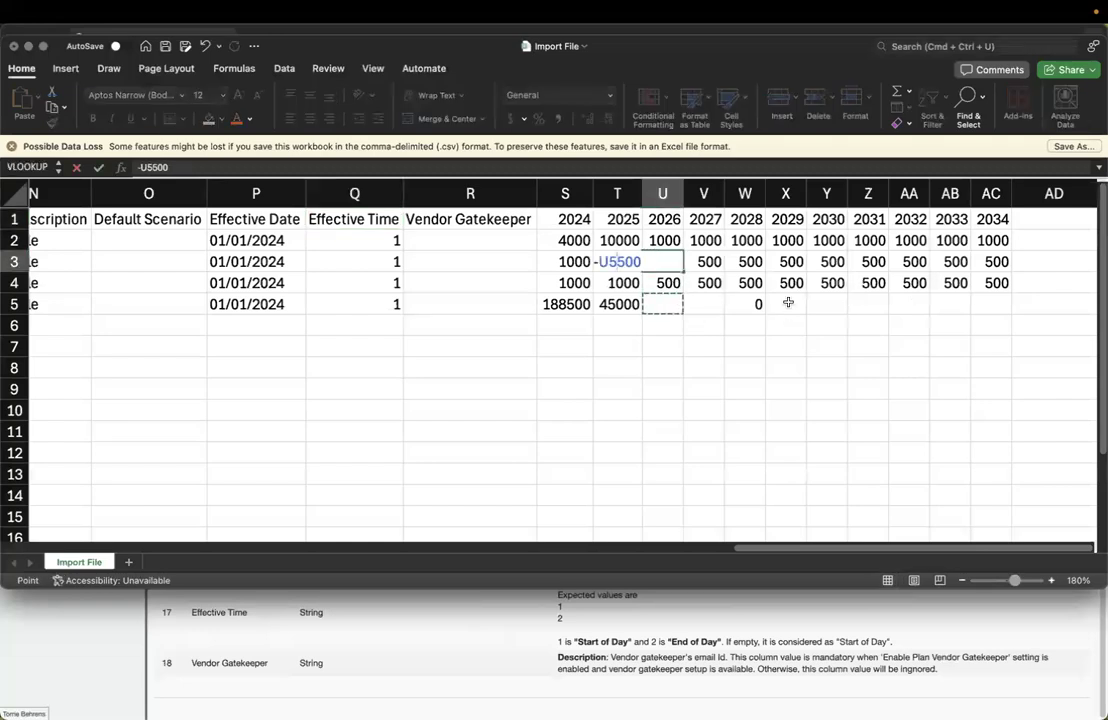
key("BackSpace")
key("BackSpace")
key("BackSpace")
type("'")
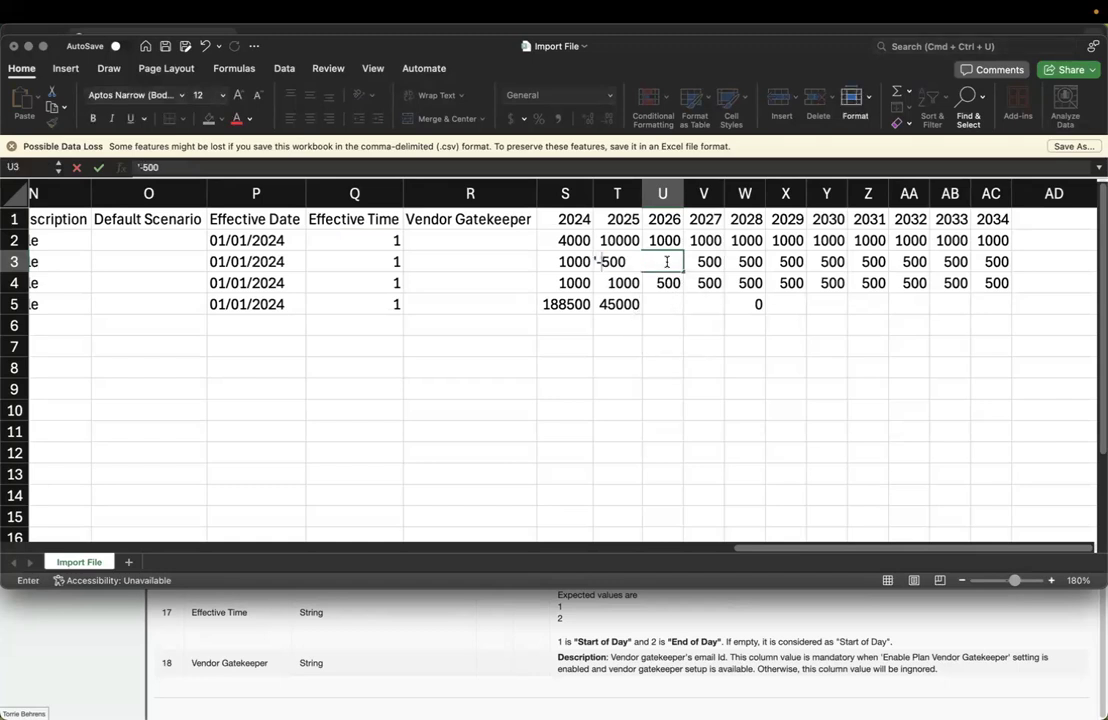
key("Return")
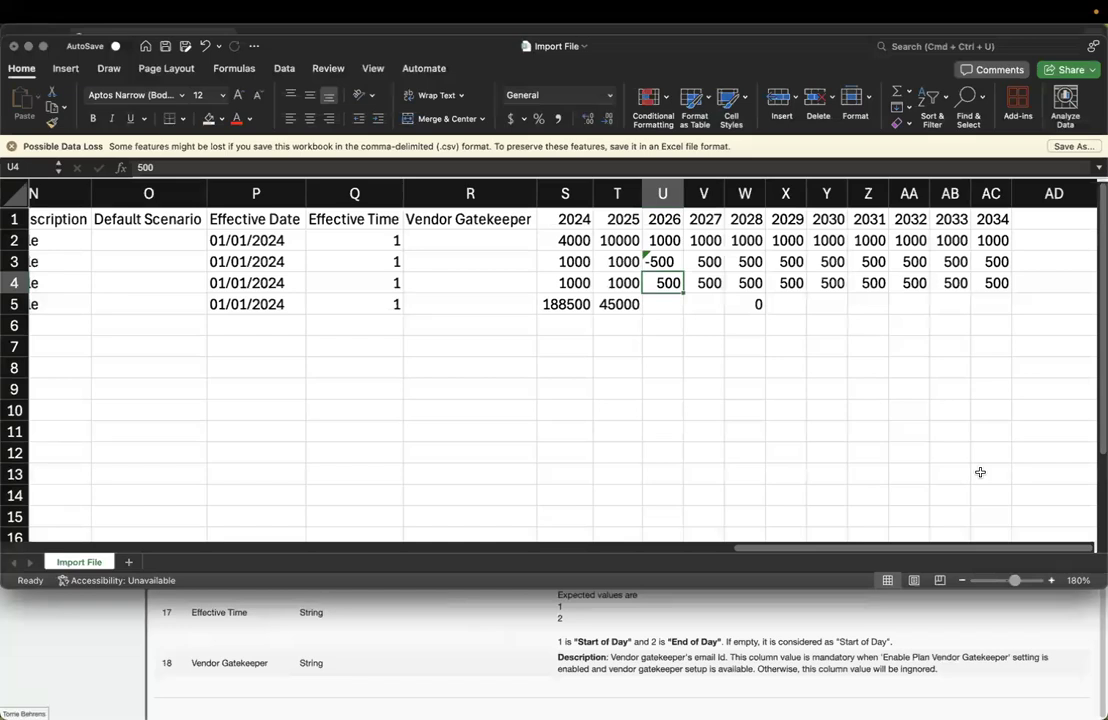
left_click_drag(740, 549, 25, 470)
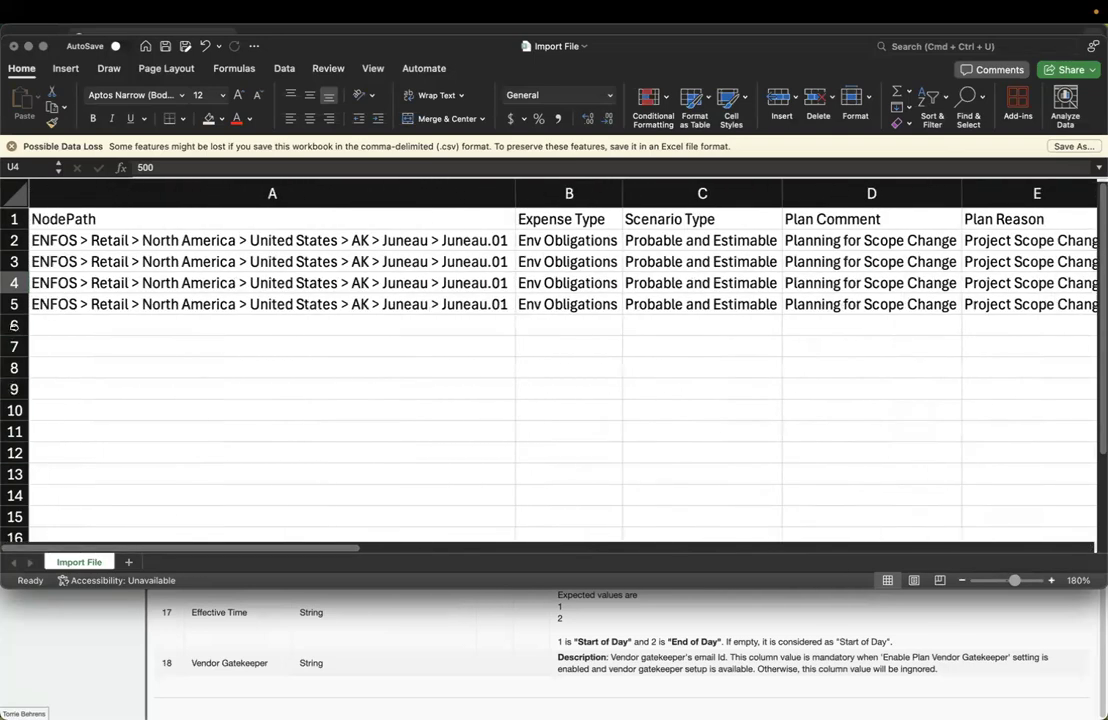
Copy the Monitoring row 5 into row 6
left_click(15, 308)
key("super+c")
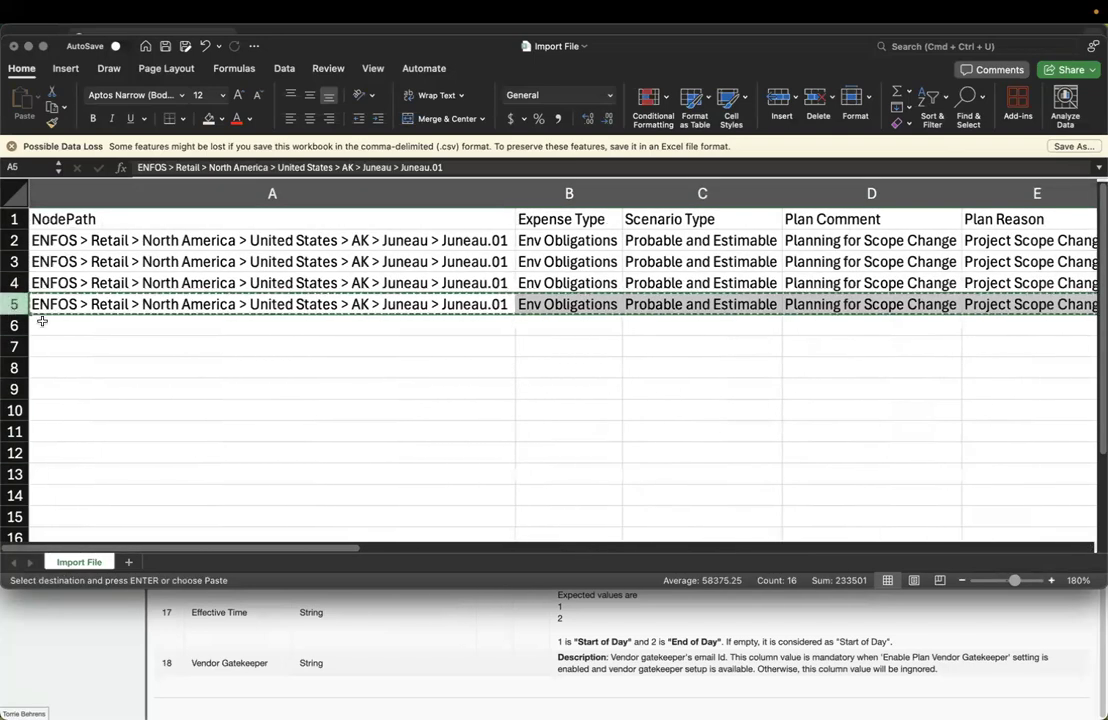
left_click(45, 321)
key("super+v")
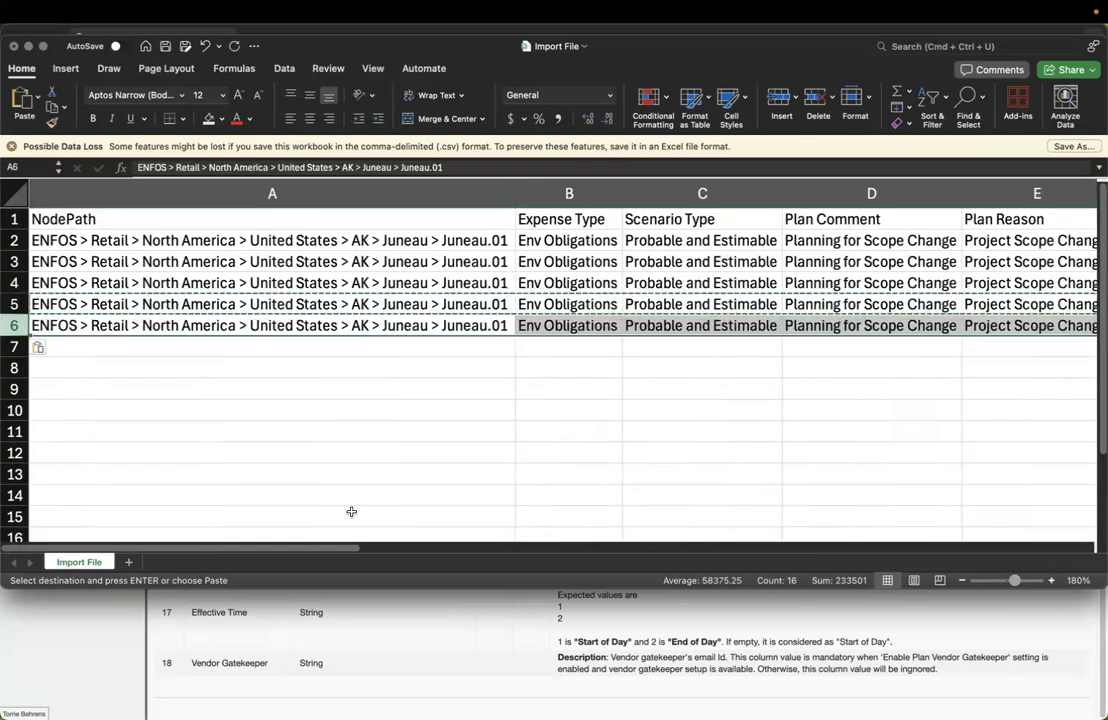
Set the new row's Phase to 0-test and its 2024 value to 199
scroll(320, 546, "right", 10)
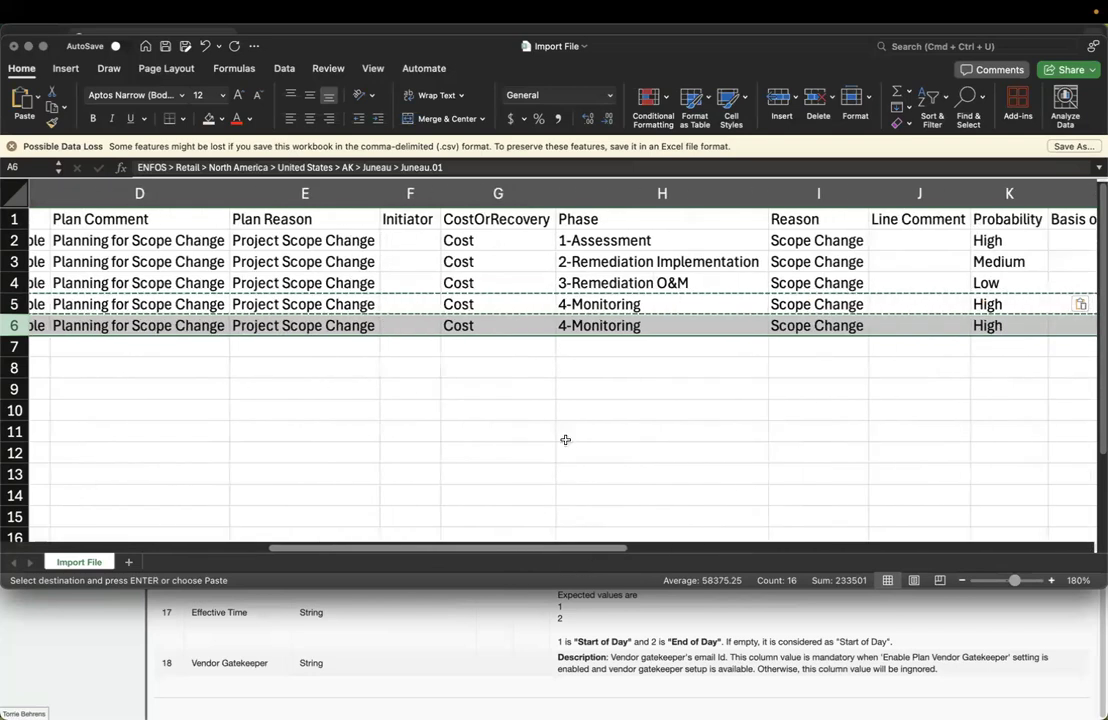
left_click(612, 324)
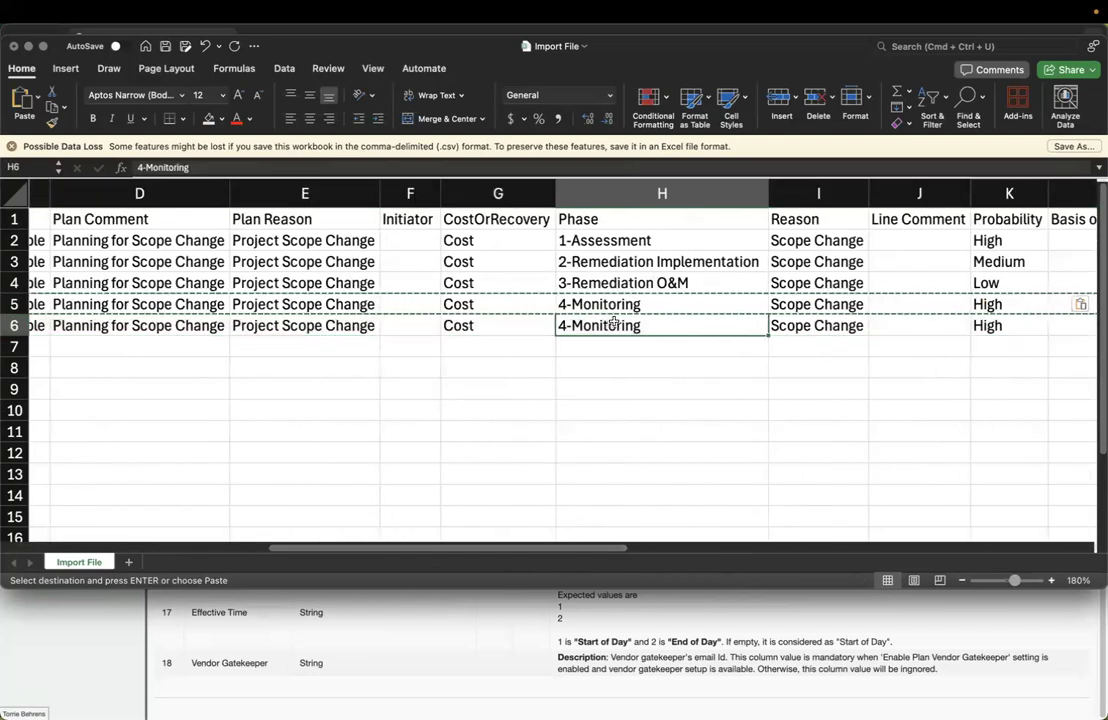
type("0-")
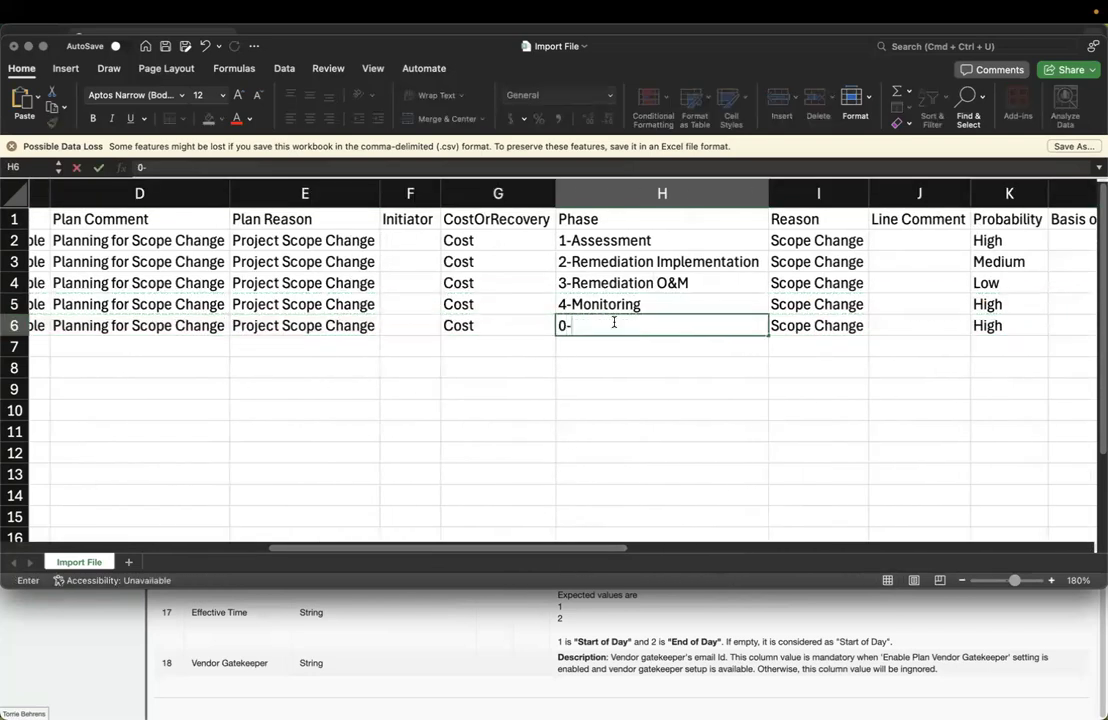
type("test")
key("Tab")
key("Tab")
key("Tab")
key("Tab")
key("Tab")
key("Tab")
key("Tab")
key("Tab")
key("Tab")
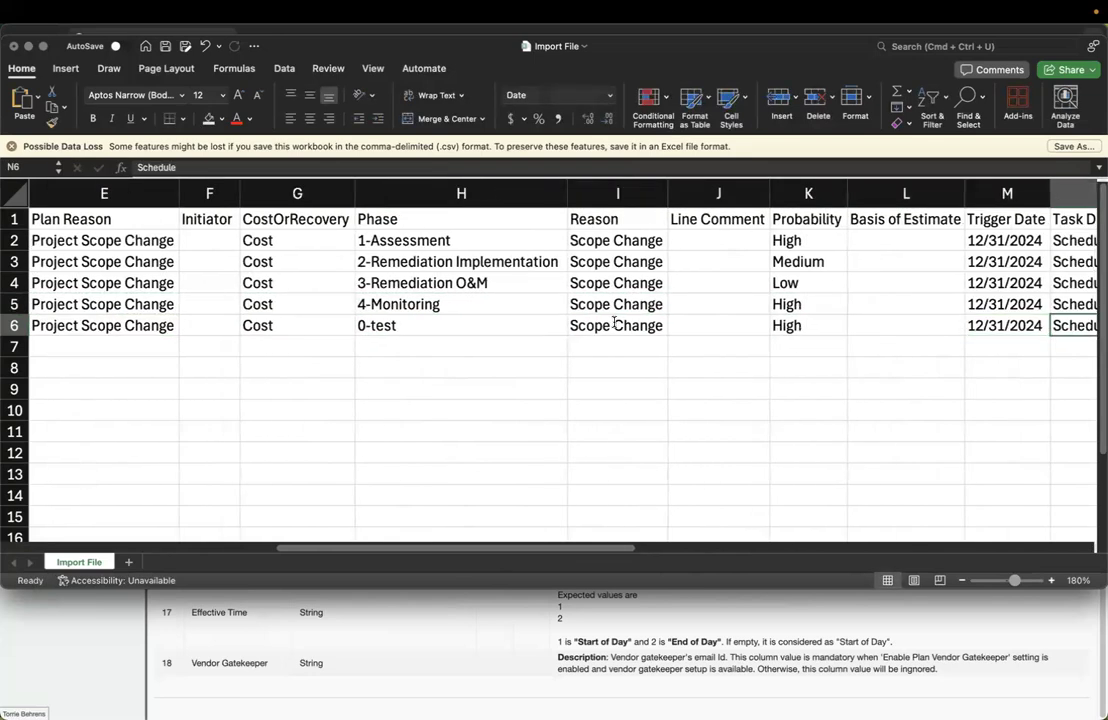
key("Tab")
key("Tab")
key("Tab")
key("Tab")
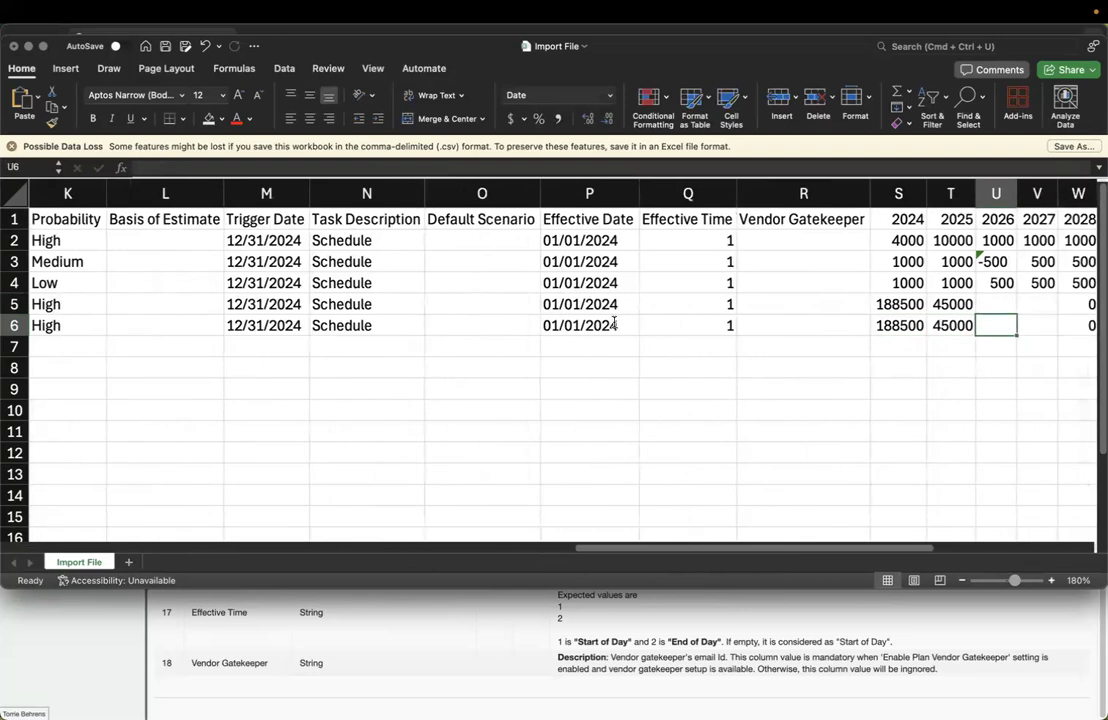
key("Left")
key("Left")
type("199")
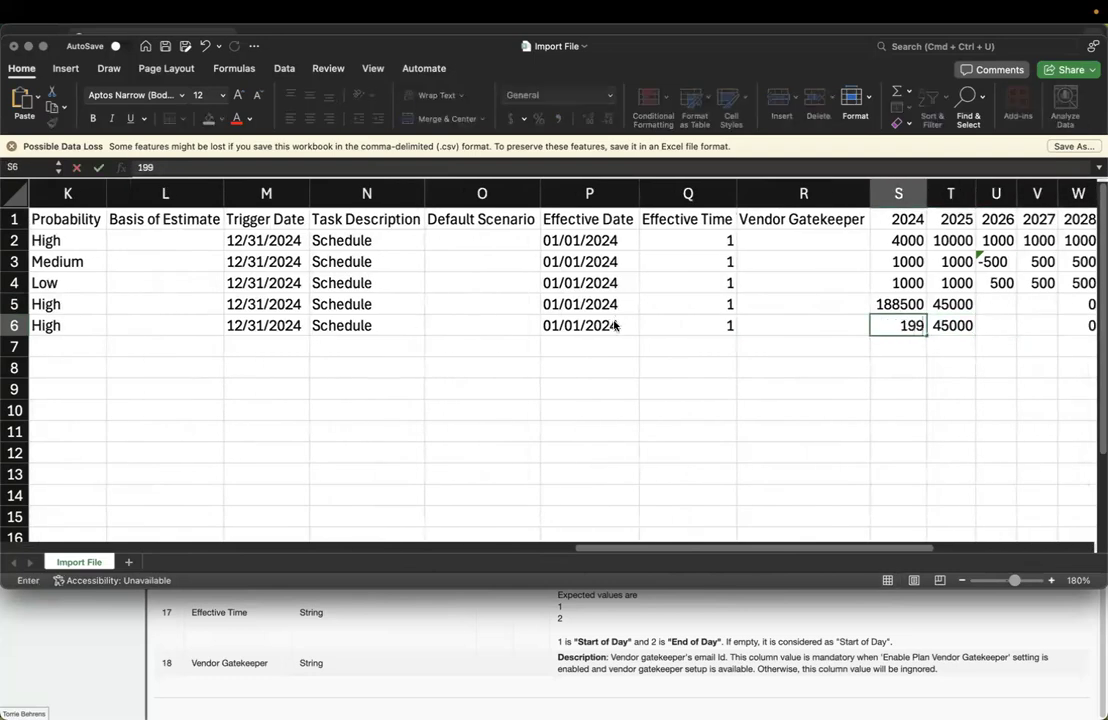
key("Return")
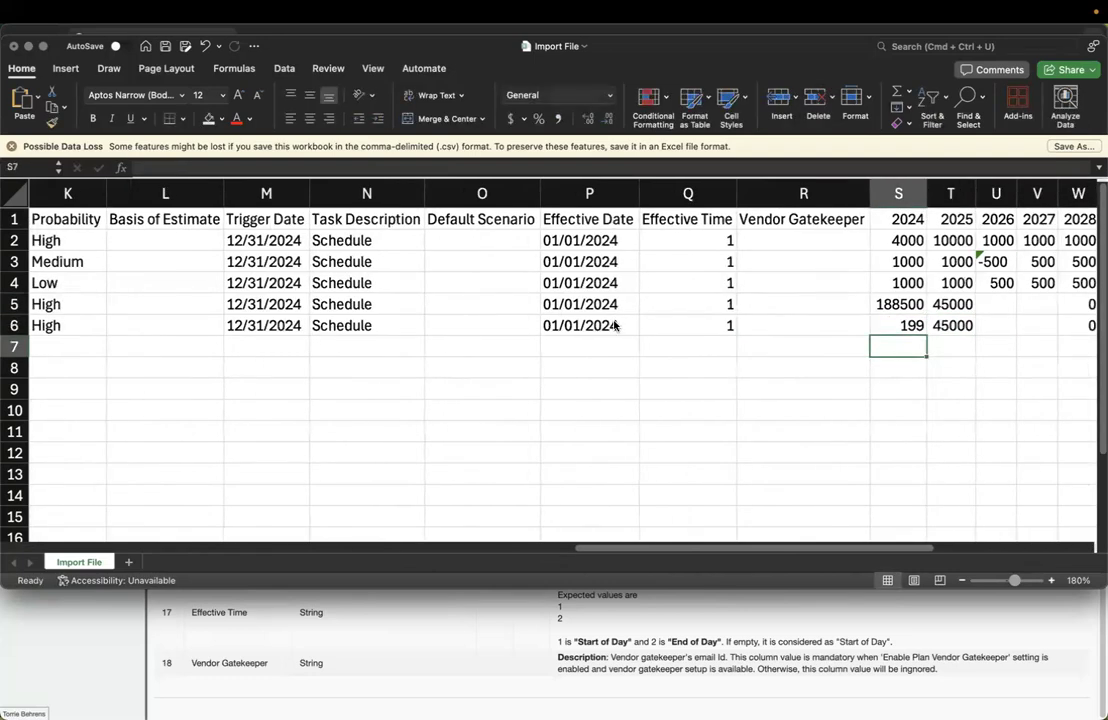
left_click(16, 327)
Delete the 0-test row 6, leaving the sheet ending at row 5
right_click(16, 327)
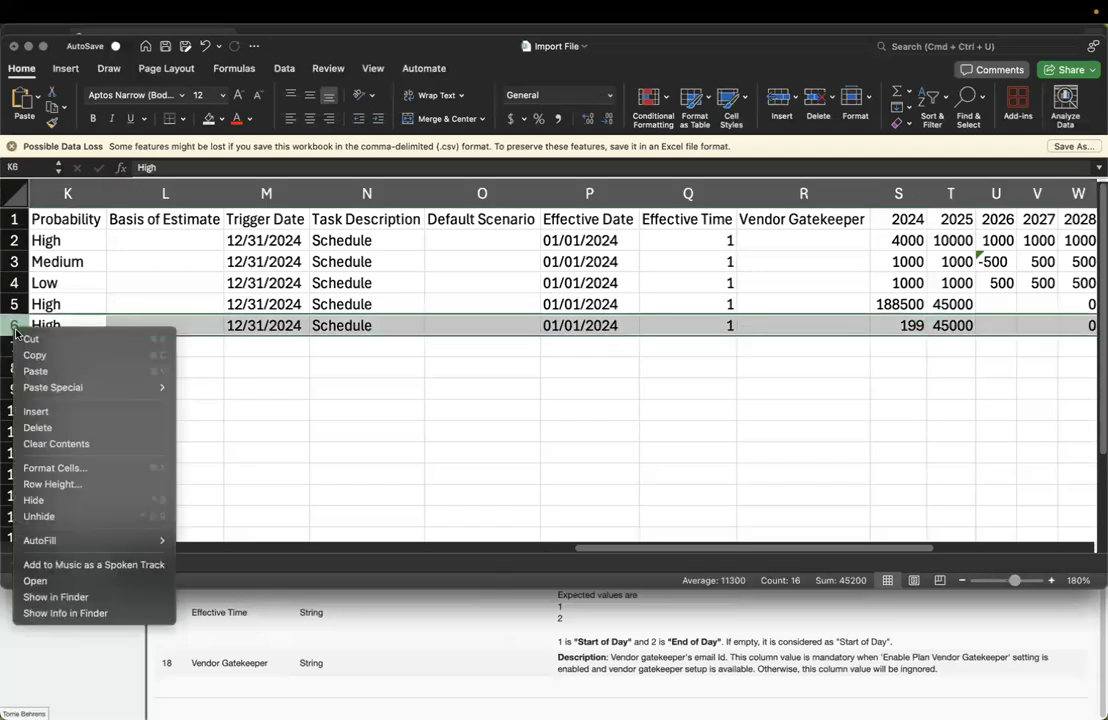
left_click(44, 427)
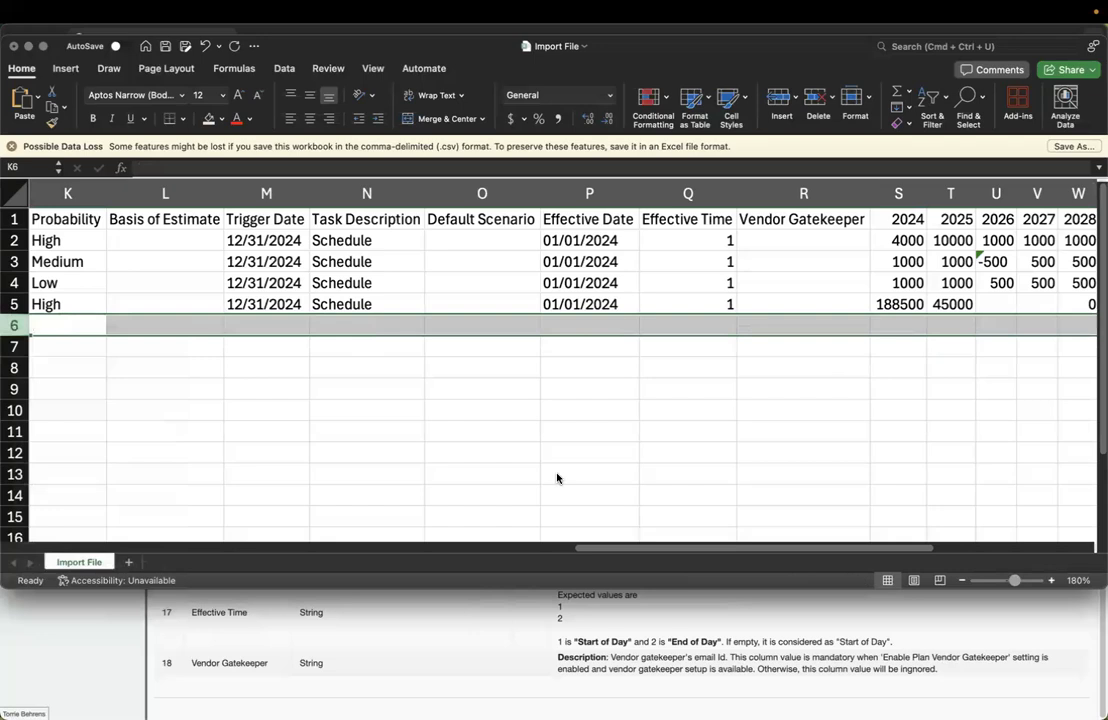
left_click_drag(672, 537, 345, 540)
left_click_drag(425, 242, 438, 302)
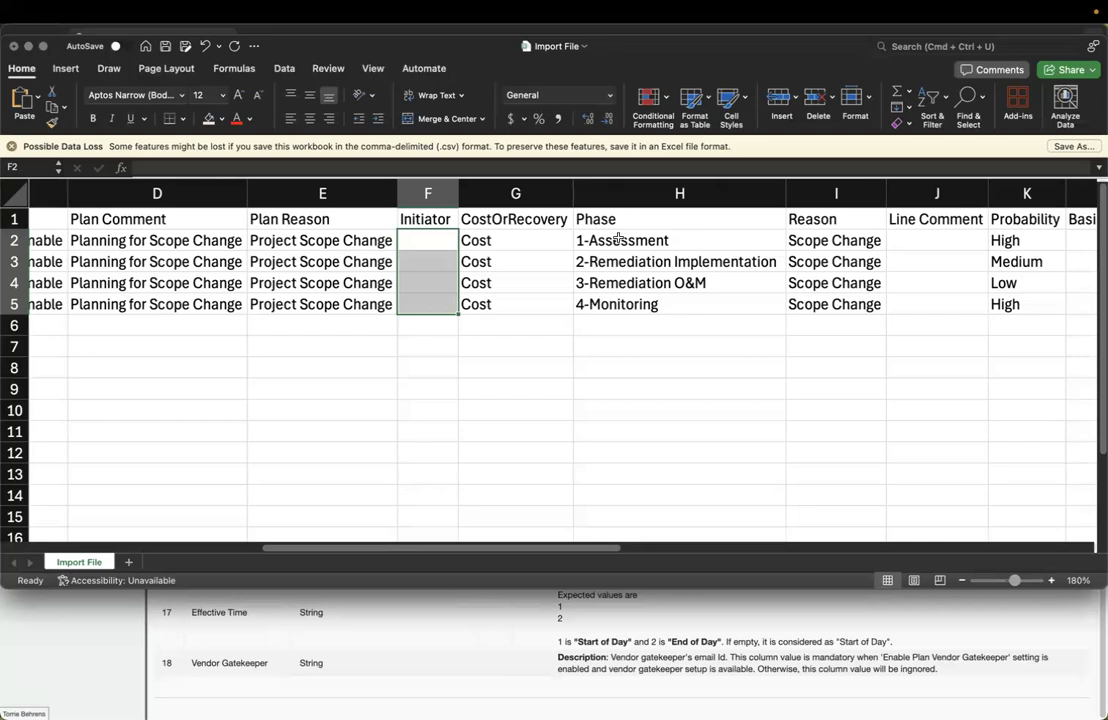
key("super+Tab")
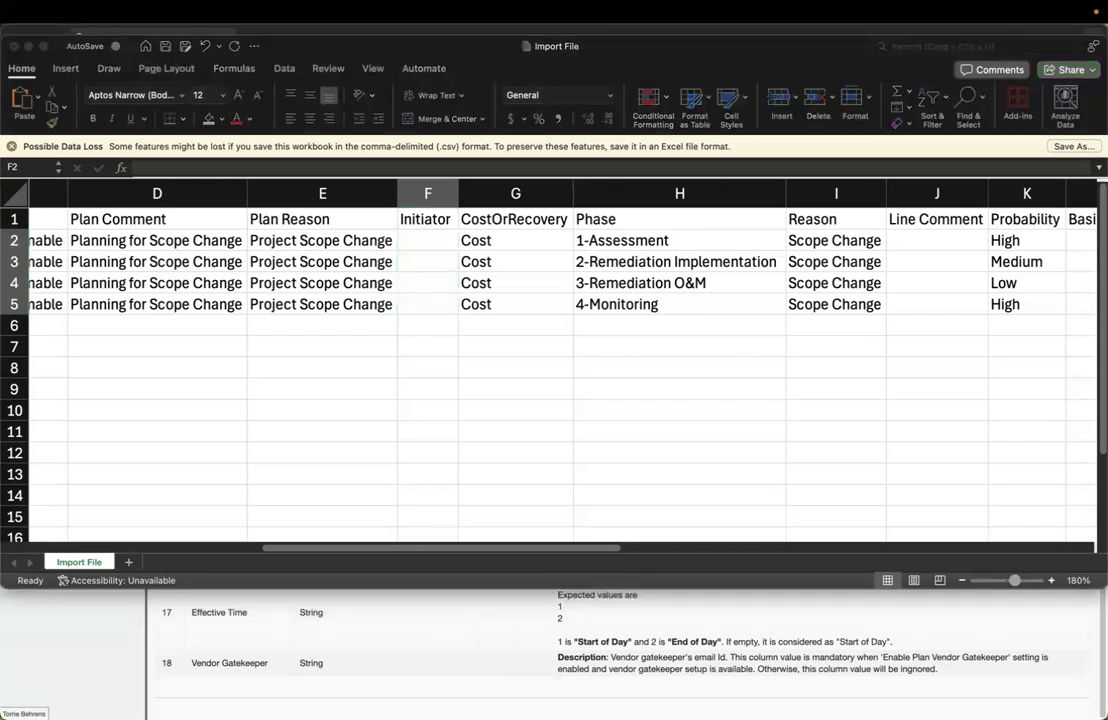
left_click(578, 547)
left_click_drag(578, 548, 1058, 543)
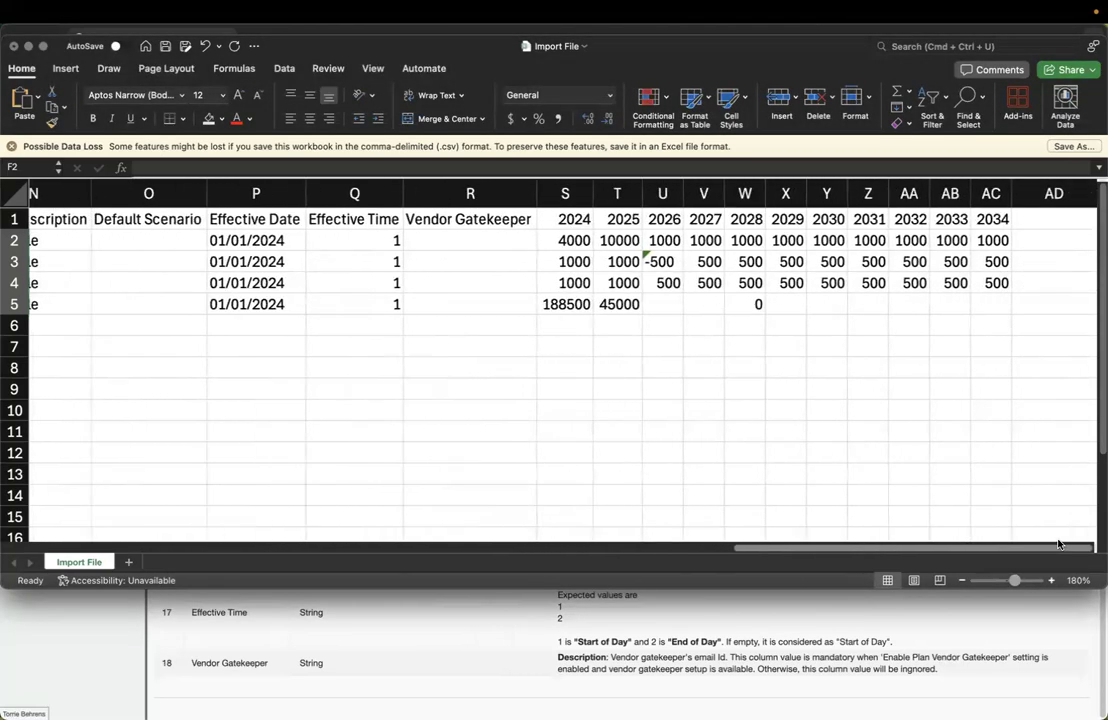
left_click_drag(575, 241, 979, 291)
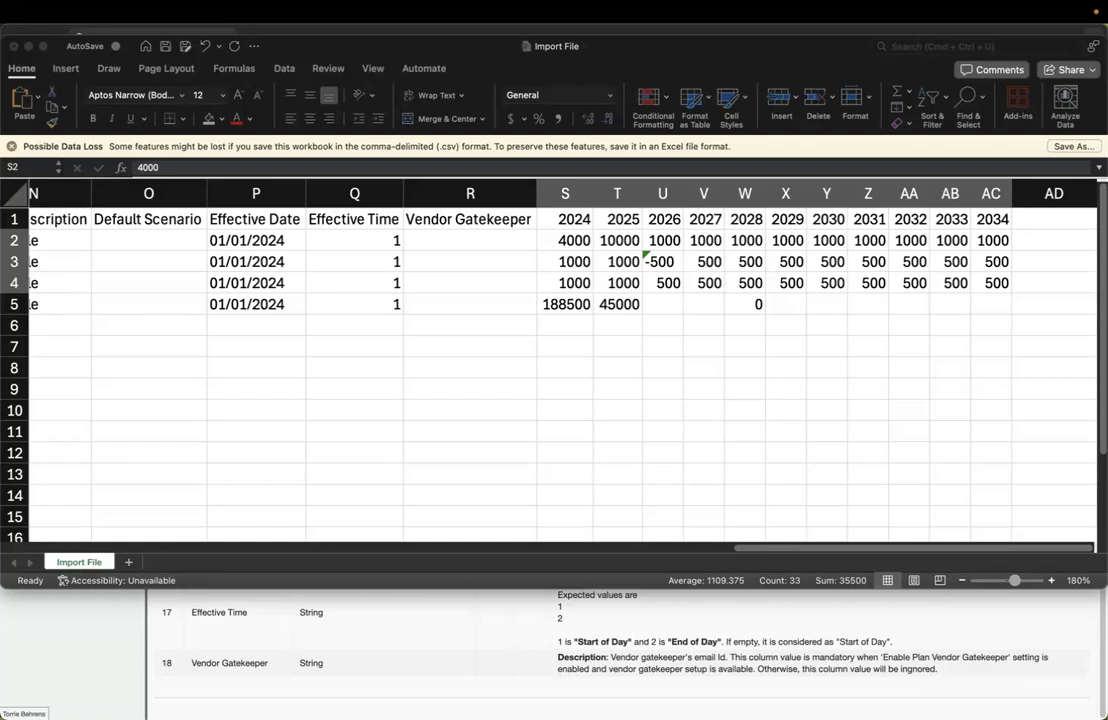
Bring the Import File spreadsheet back to the front on the Home tab
left_click(265, 377)
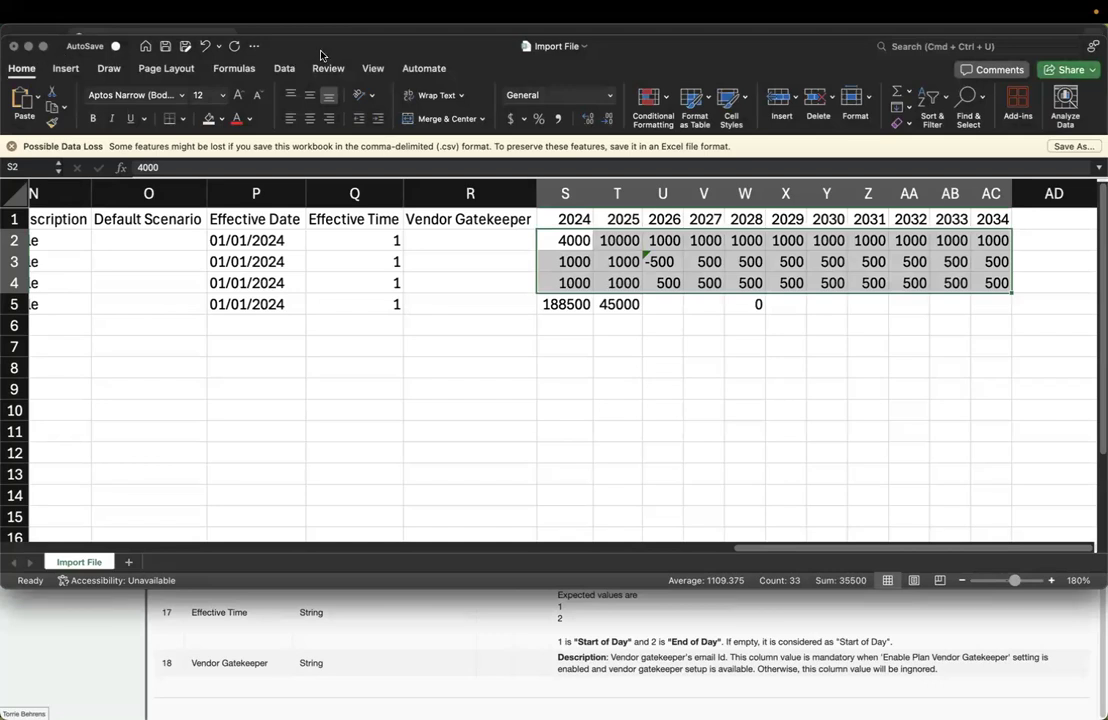
left_click(25, 68)
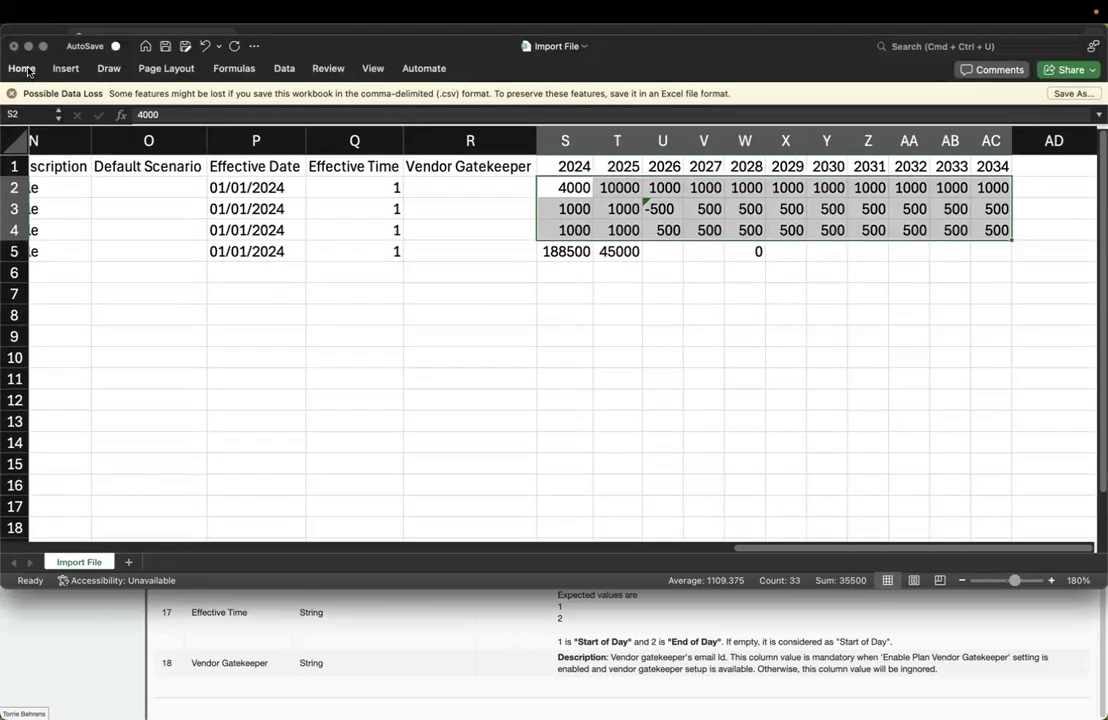
left_click(27, 68)
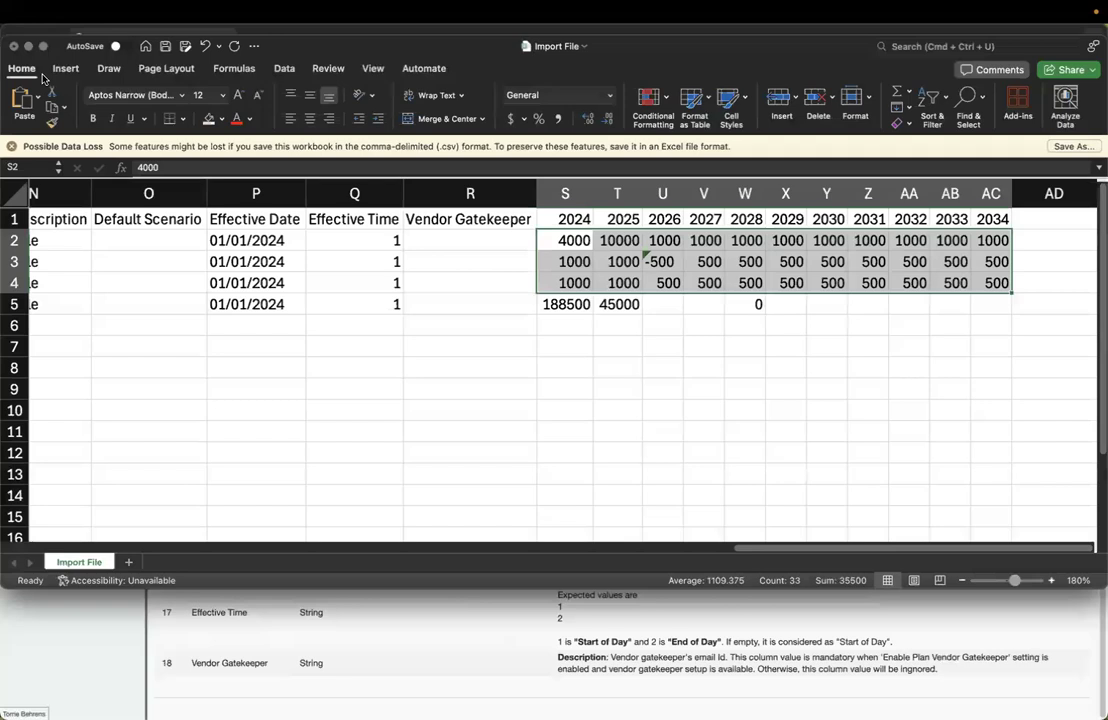
Start a Save As in CSV UTF-8 format, then cancel without saving
left_click(87, 13)
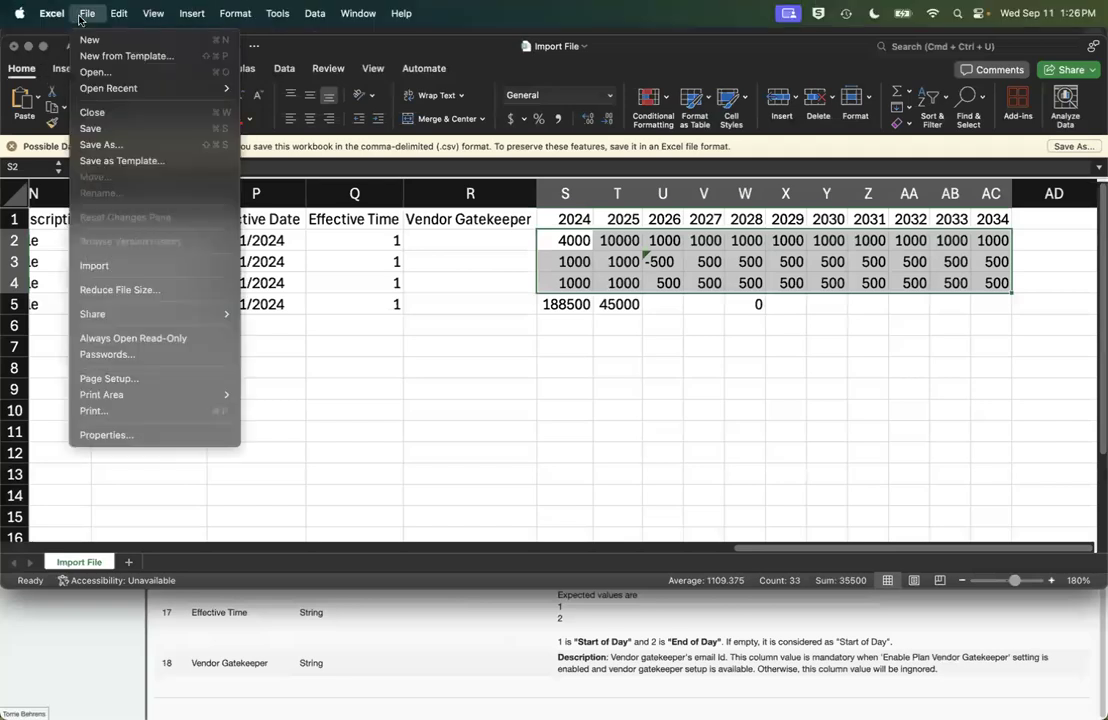
left_click(110, 141)
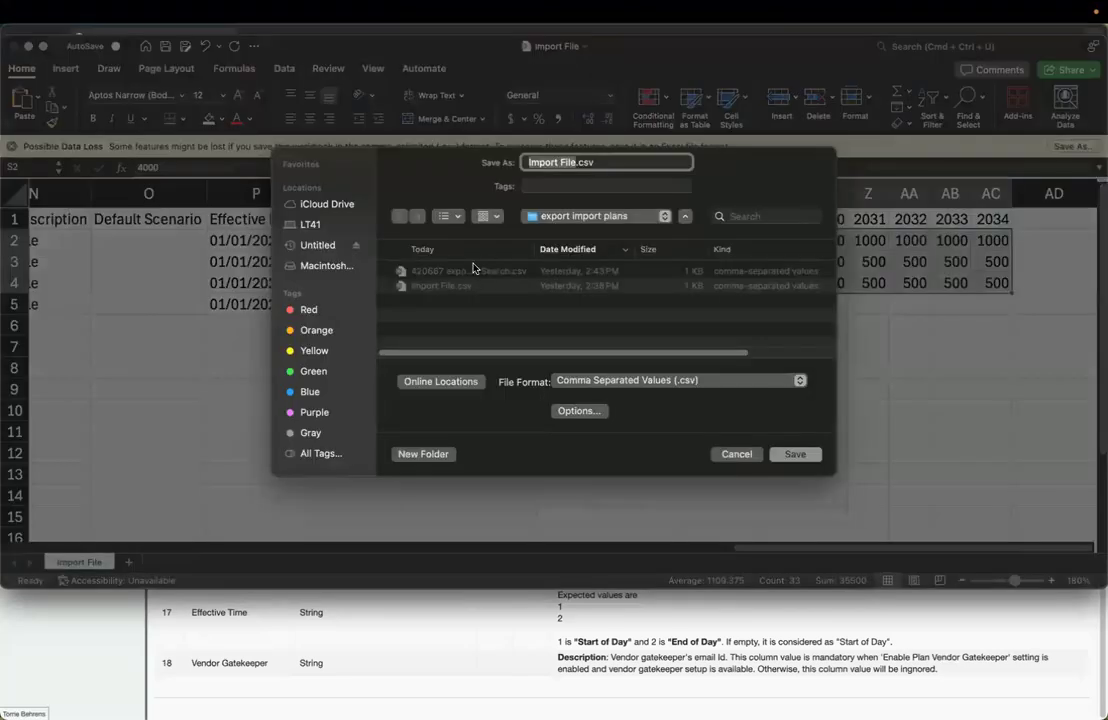
left_click(601, 379)
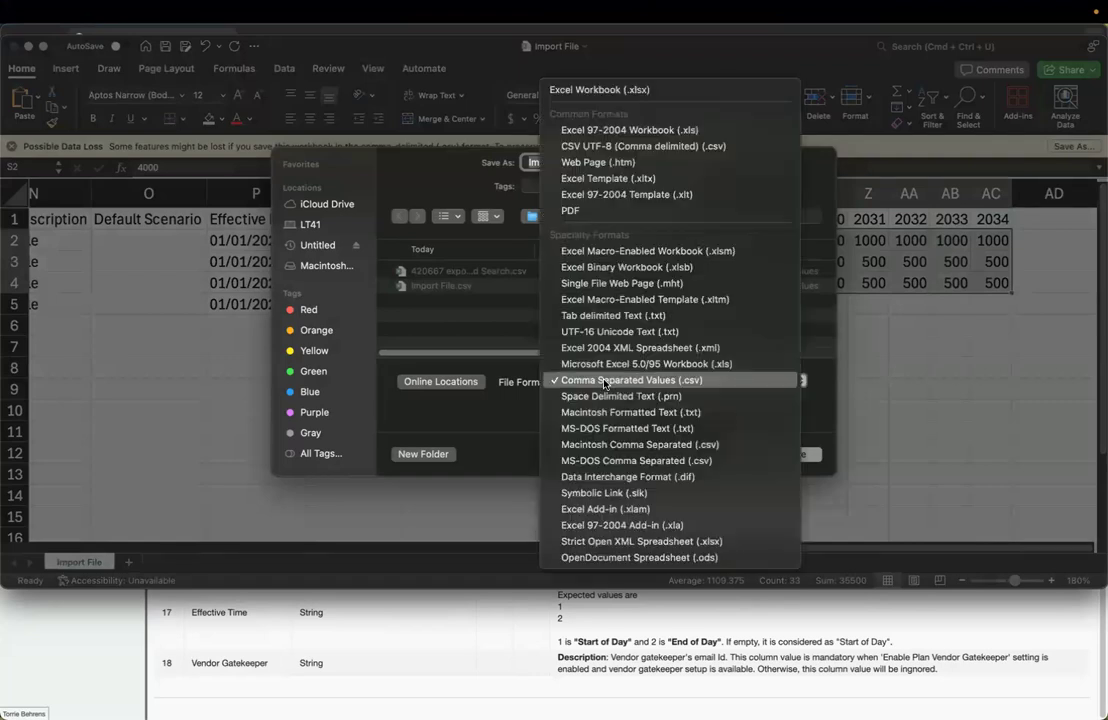
left_click(631, 147)
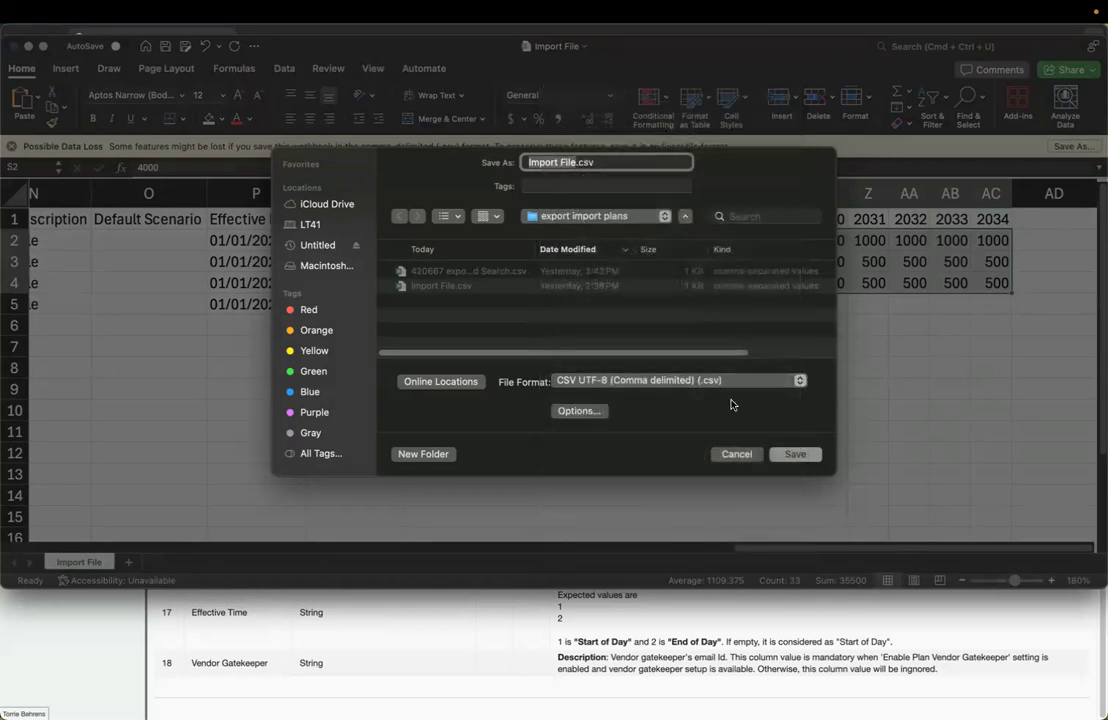
left_click(730, 464)
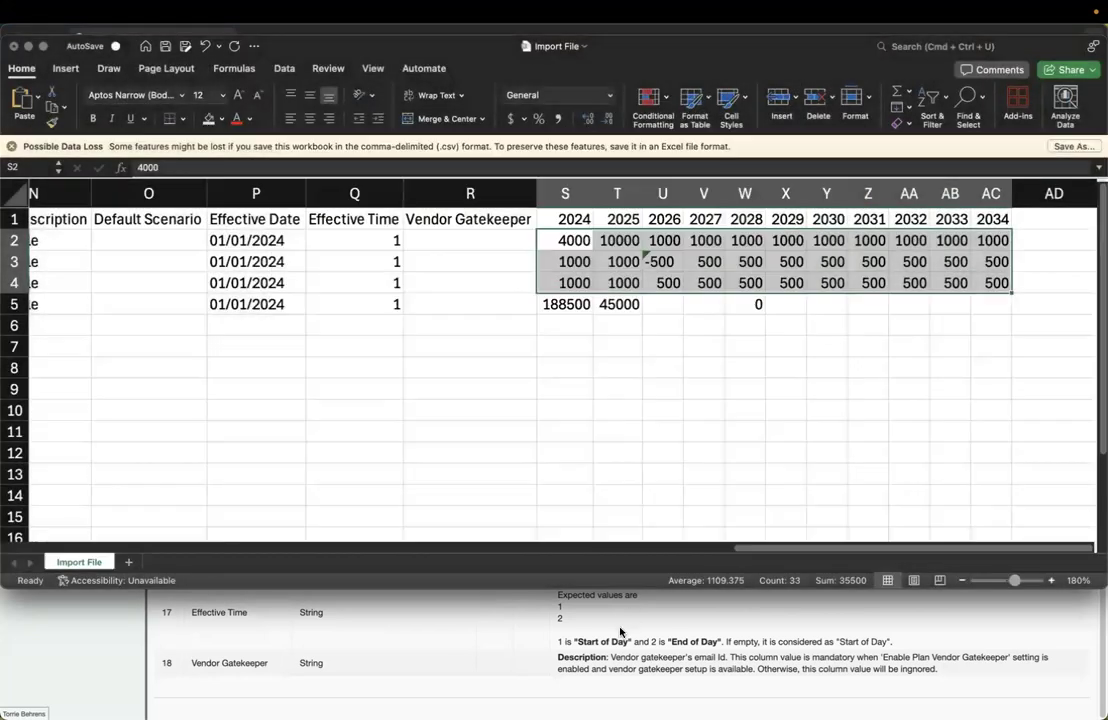
Bring the ENFOS Finance Planning Data import format page back into view
left_click(621, 632)
scroll(503, 492, "up", 10)
scroll(503, 492, "up", 4)
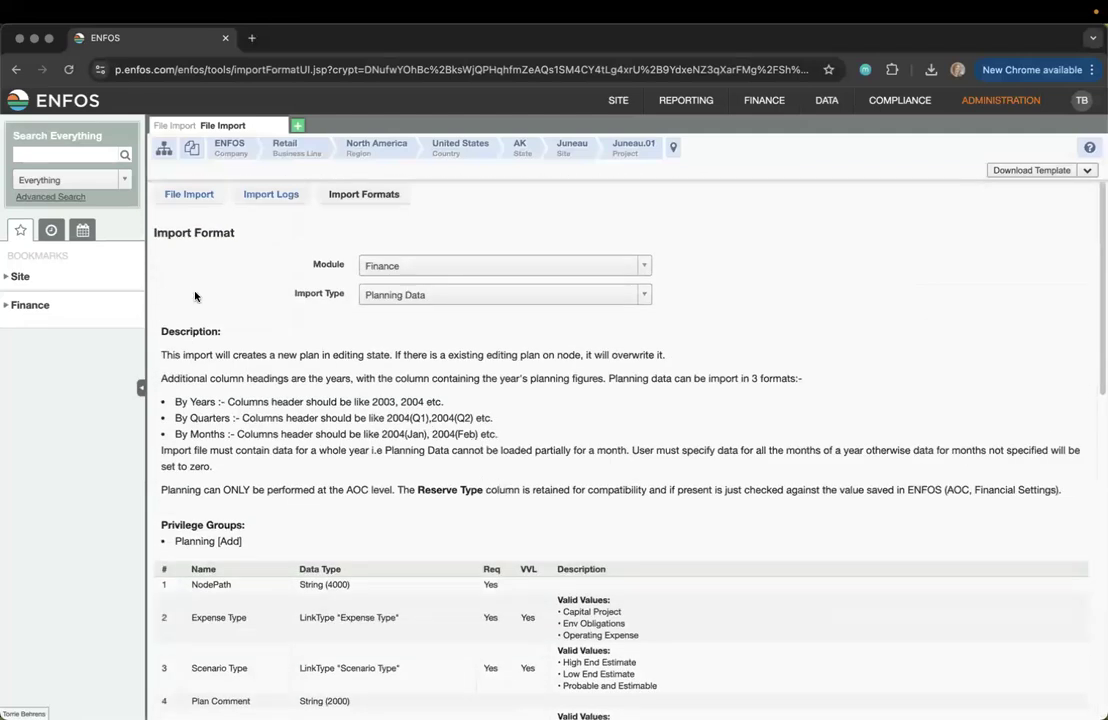
Return to the File Import form set to Finance and Planning Data
left_click(175, 204)
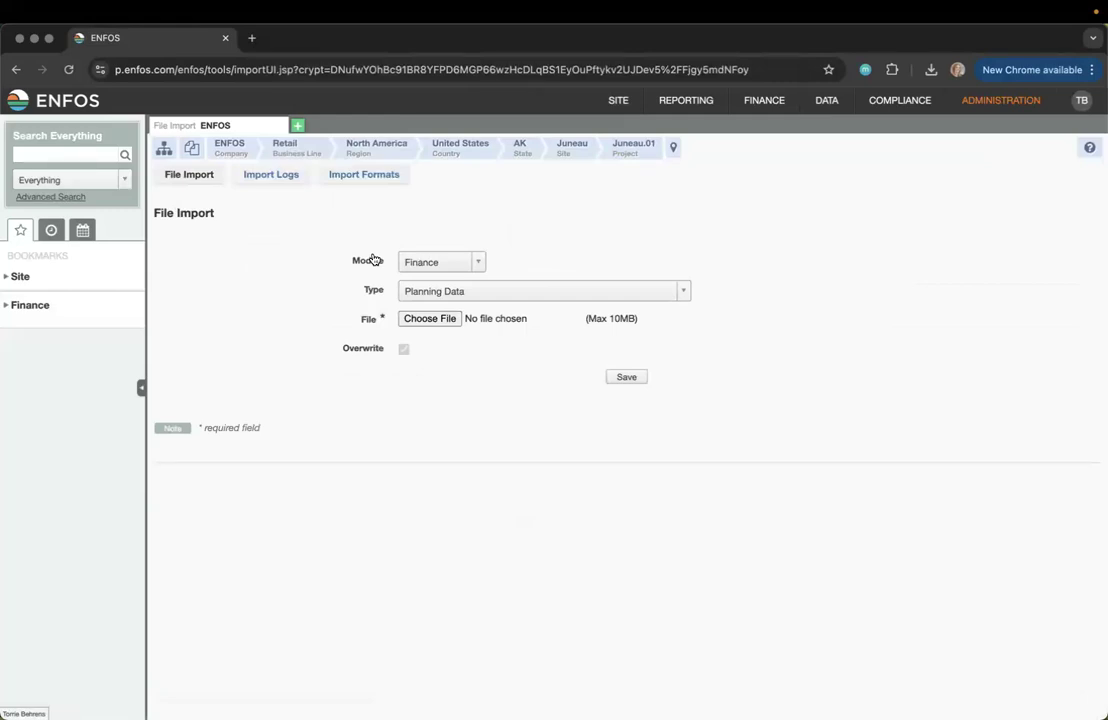
Import Import File.csv as Planning Data, processing all 4 rows without errors
left_click(428, 319)
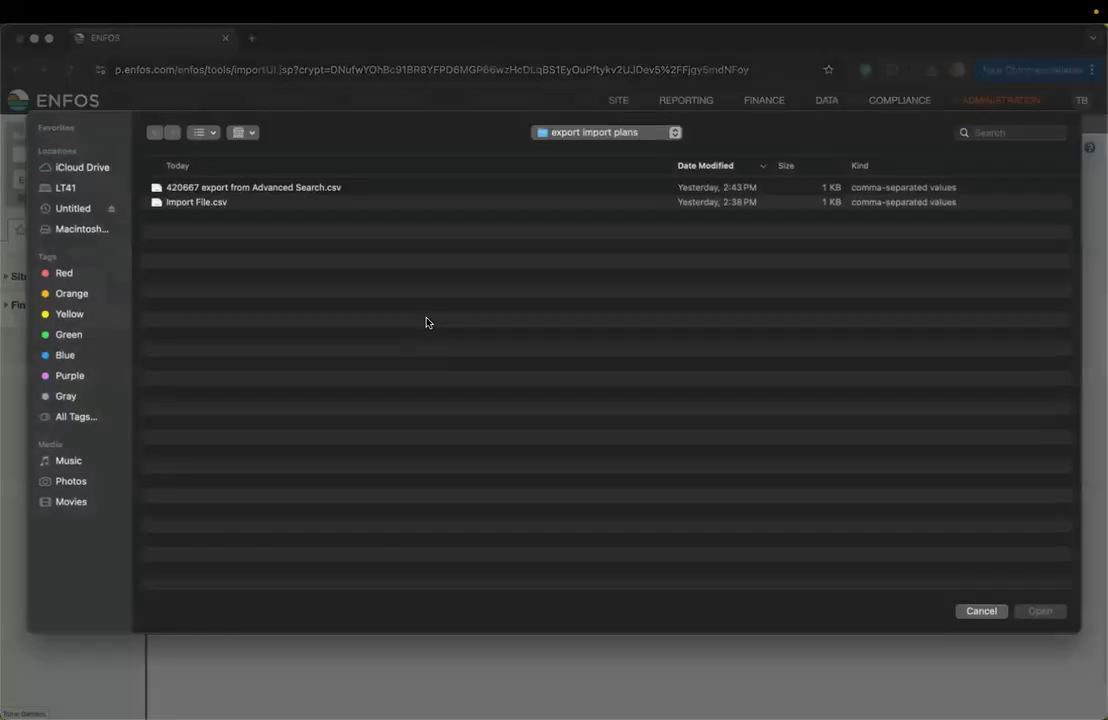
double_click(267, 205)
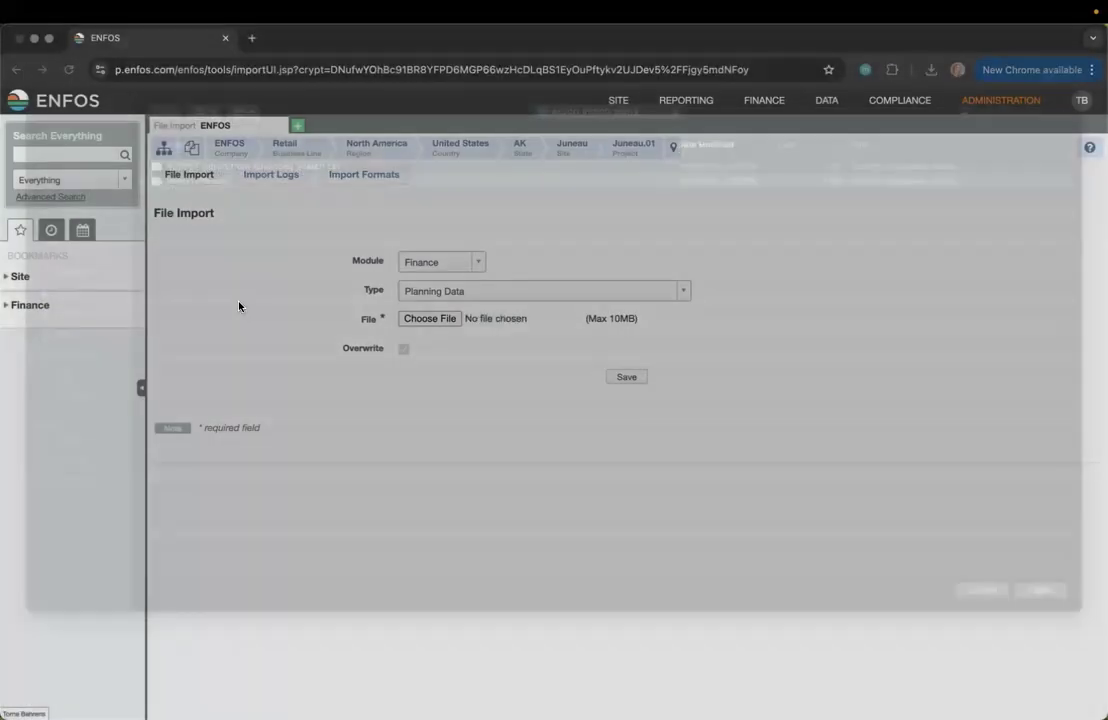
left_click(621, 383)
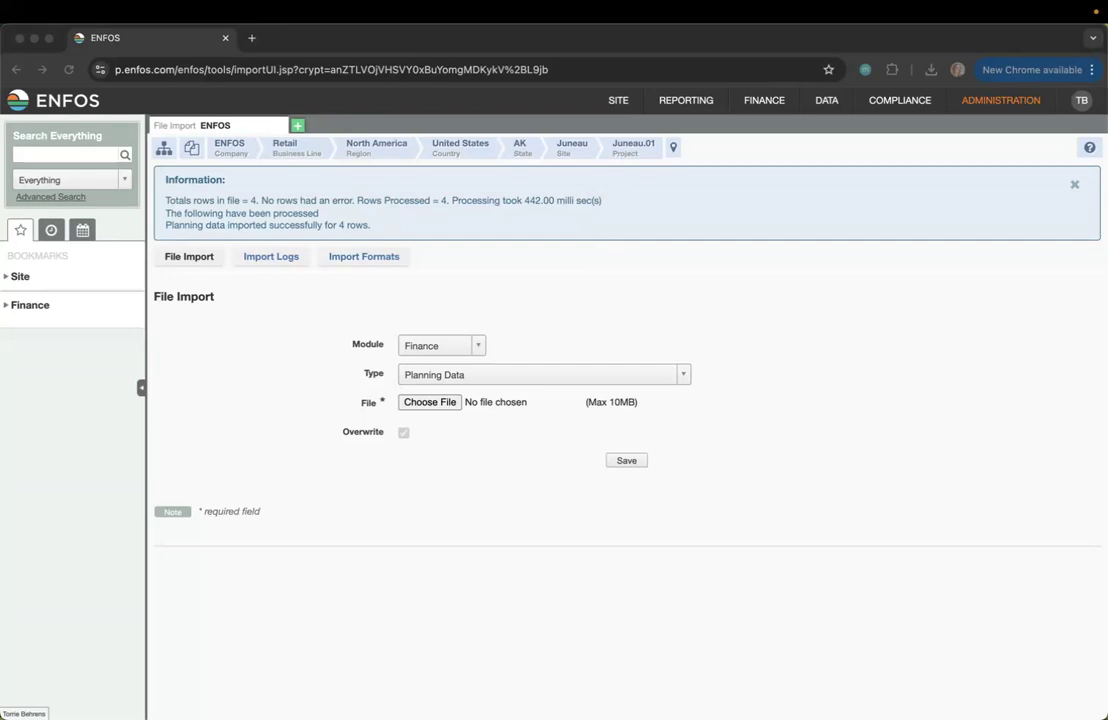
left_click(459, 603)
Open the Juneau.01 plans list and collapse the left panel to widen the table
mouse_move(773, 101)
mouse_move(770, 127)
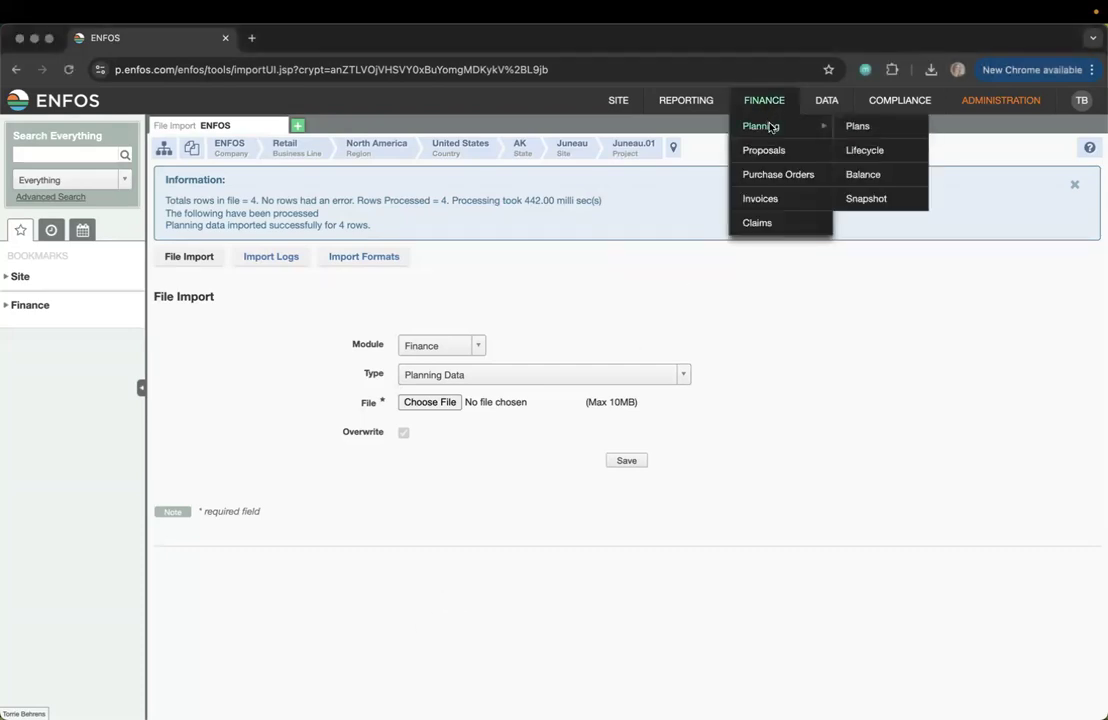
left_click(866, 132)
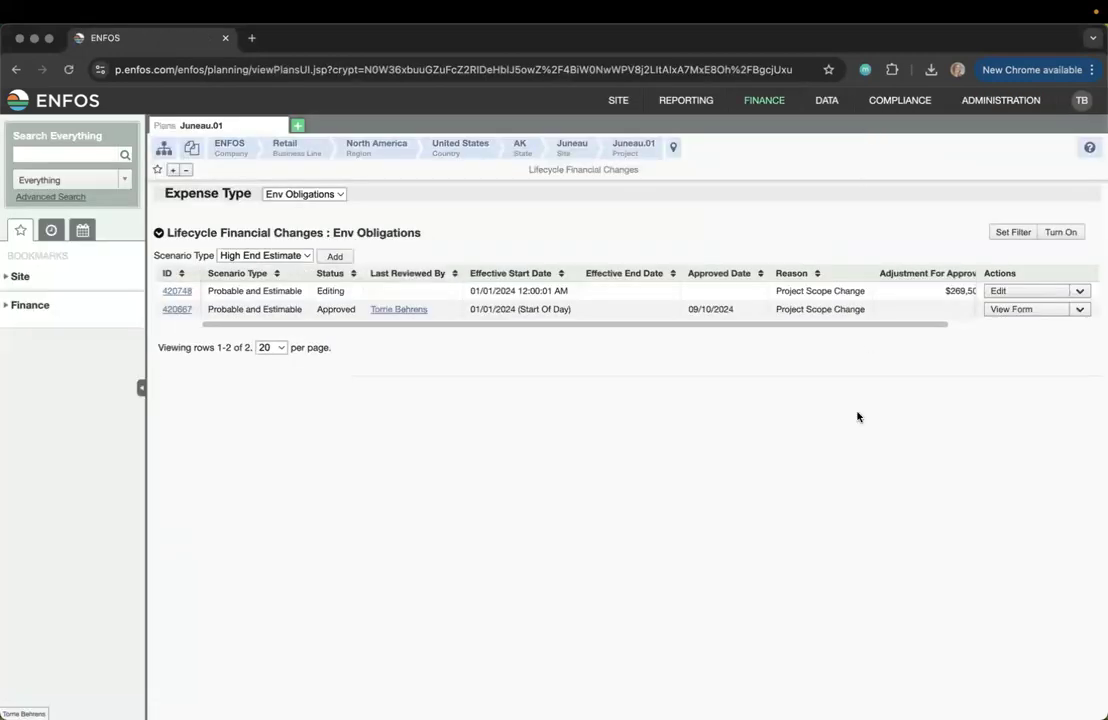
left_click(141, 387)
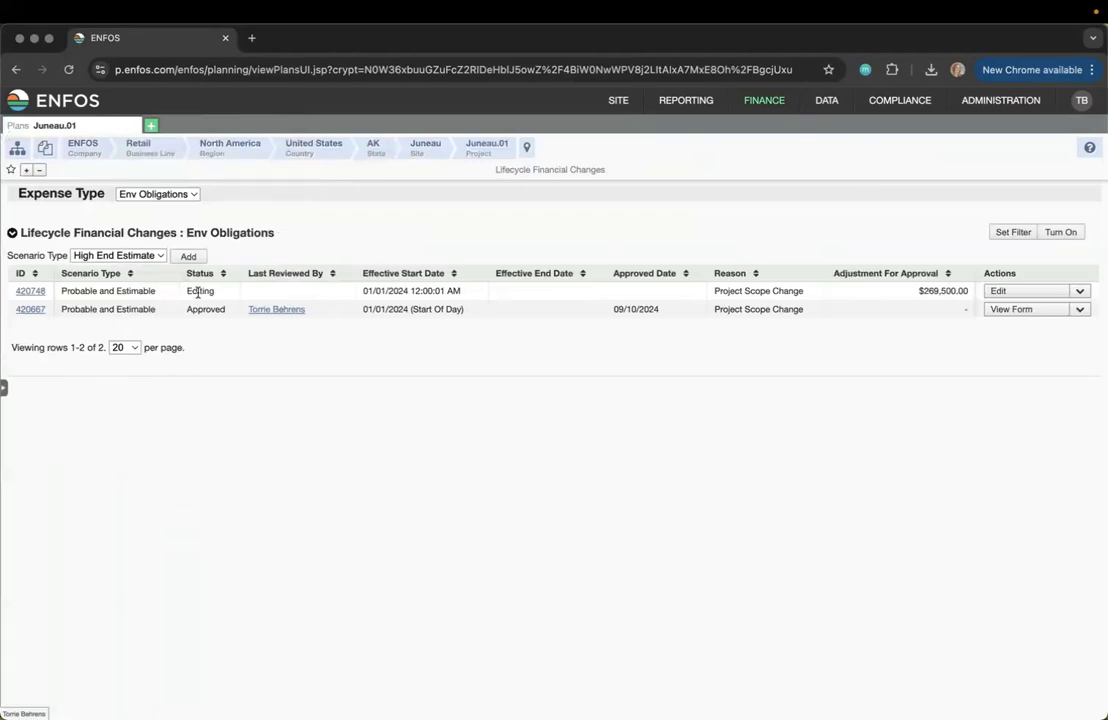
Open the details of plan 420748, the $269,500.00 Editing plan
left_click_drag(915, 291, 970, 297)
left_click(452, 349)
left_click(30, 291)
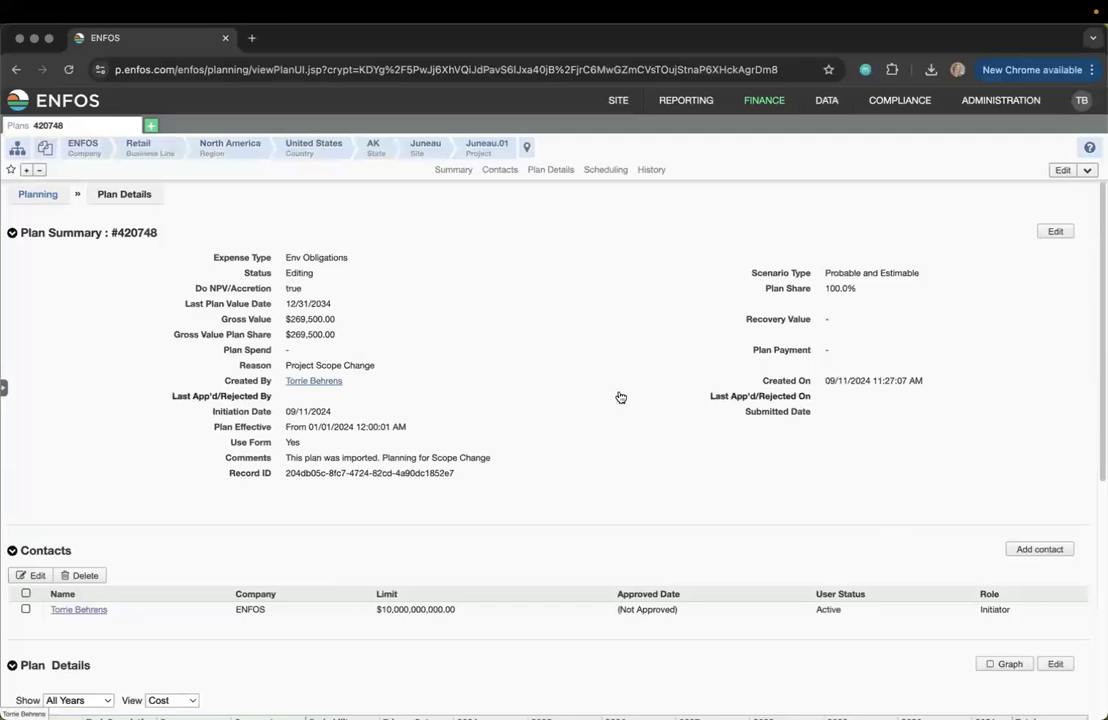
Review plan 420748's details, scheduling and Plan Imported history note, then return to the plans list
scroll(601, 349, "down", 1)
scroll(600, 350, "down", 4)
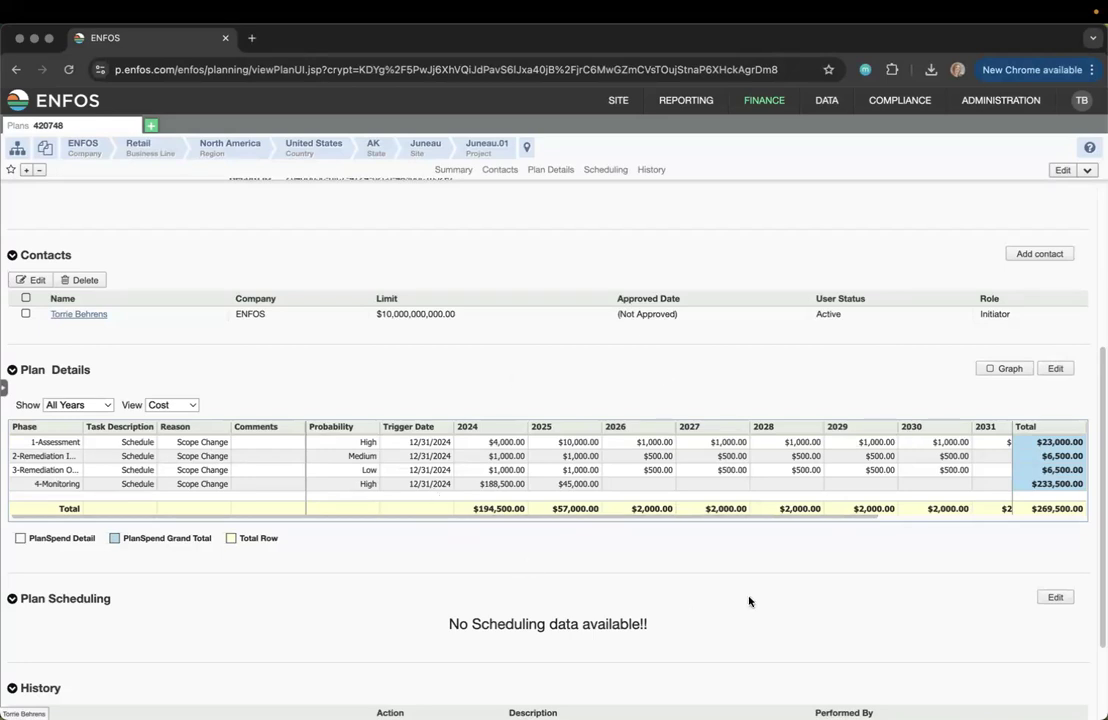
scroll(749, 601, "down", 5)
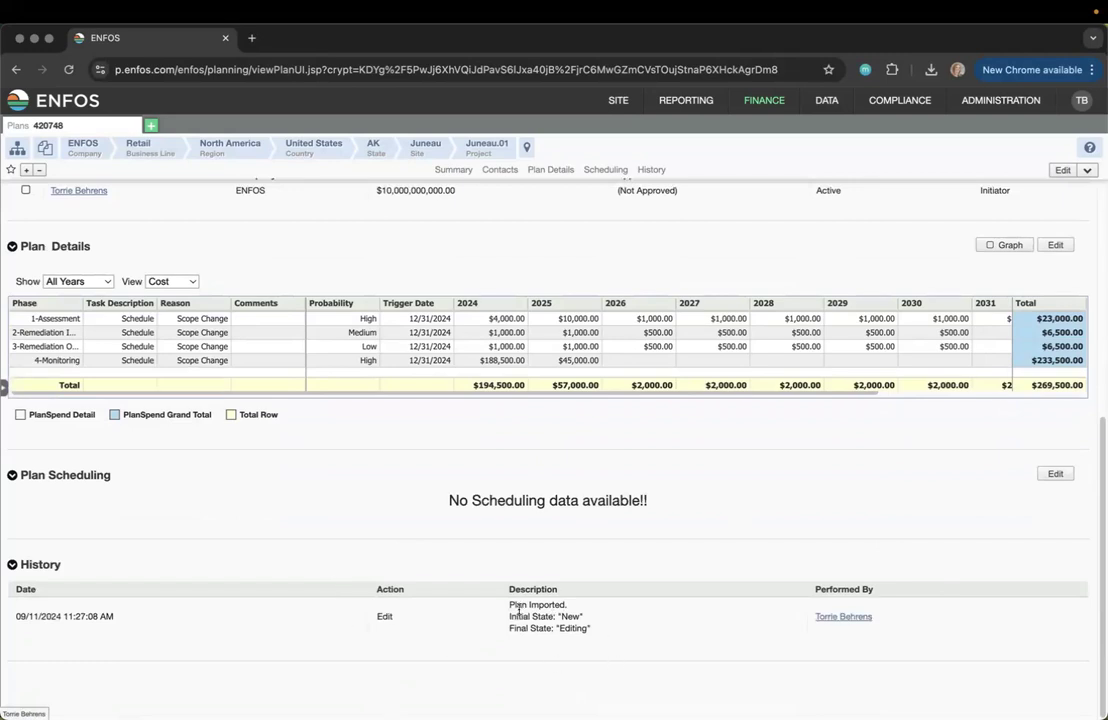
mouse_move(510, 605)
left_mouse_down()
mouse_move(558, 606)
mouse_move(586, 633)
mouse_move(501, 619)
mouse_move(504, 605)
left_mouse_up()
left_click(555, 677)
scroll(554, 670, "up", 5)
left_click(37, 196)
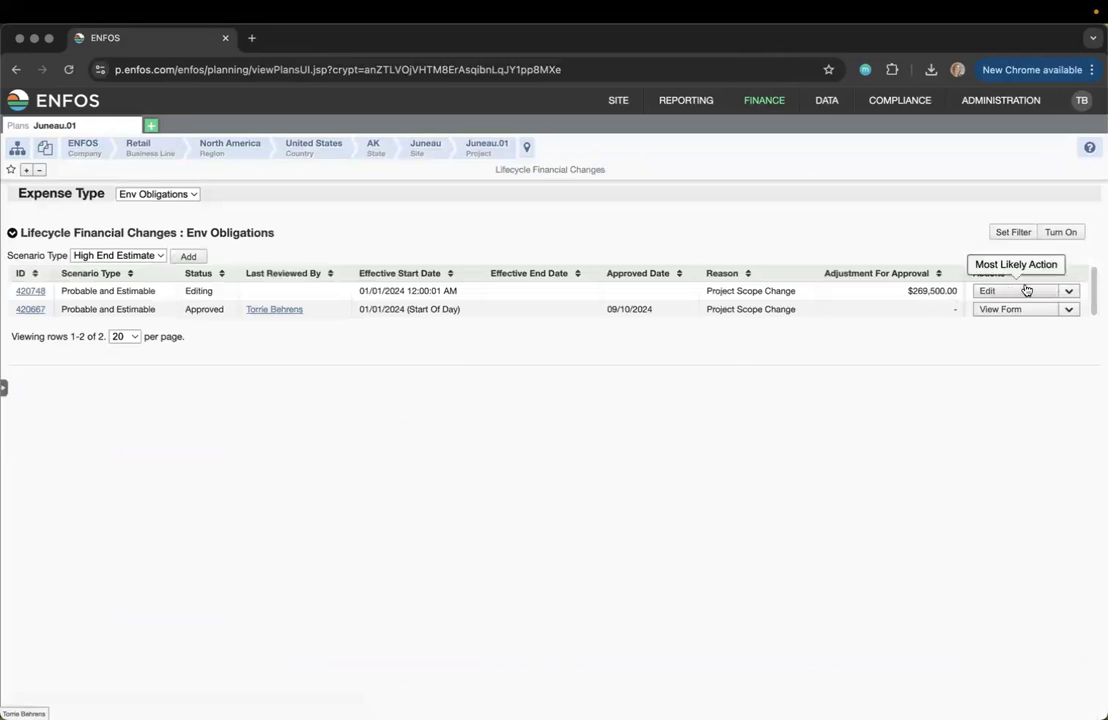
View plan 420748's Actions options, then open a new ENFOS tab on the home page
left_click(1070, 292)
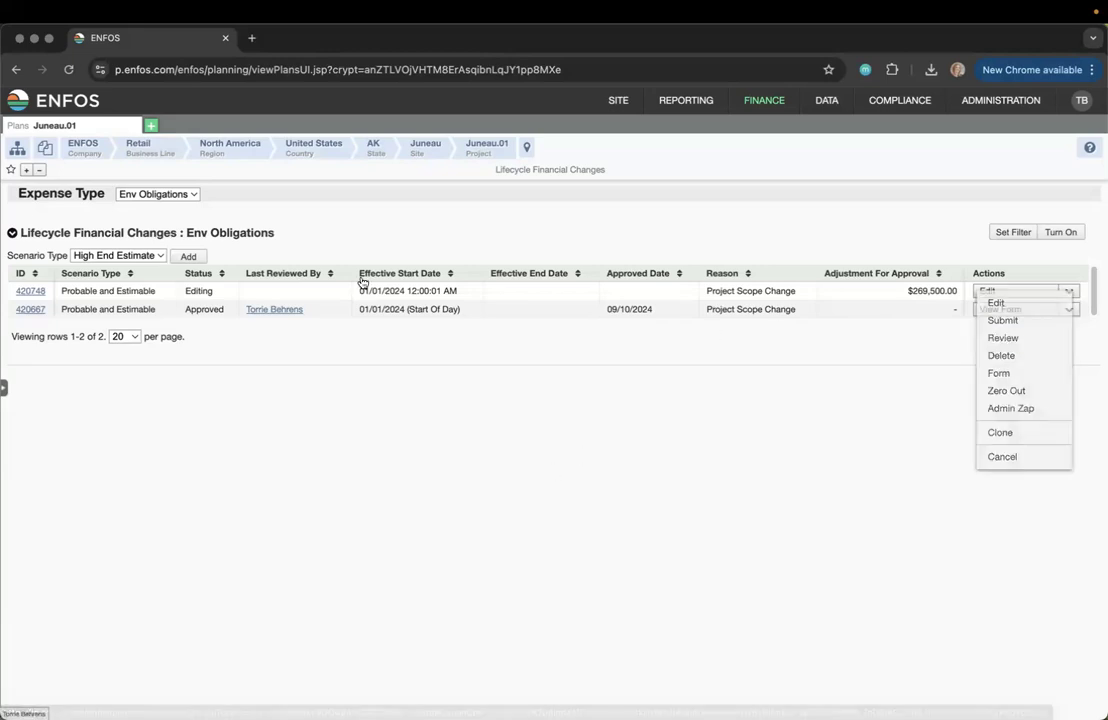
left_click(150, 126)
Open the Action Items dashboard and check plan 420748's Editing status
mouse_move(618, 102)
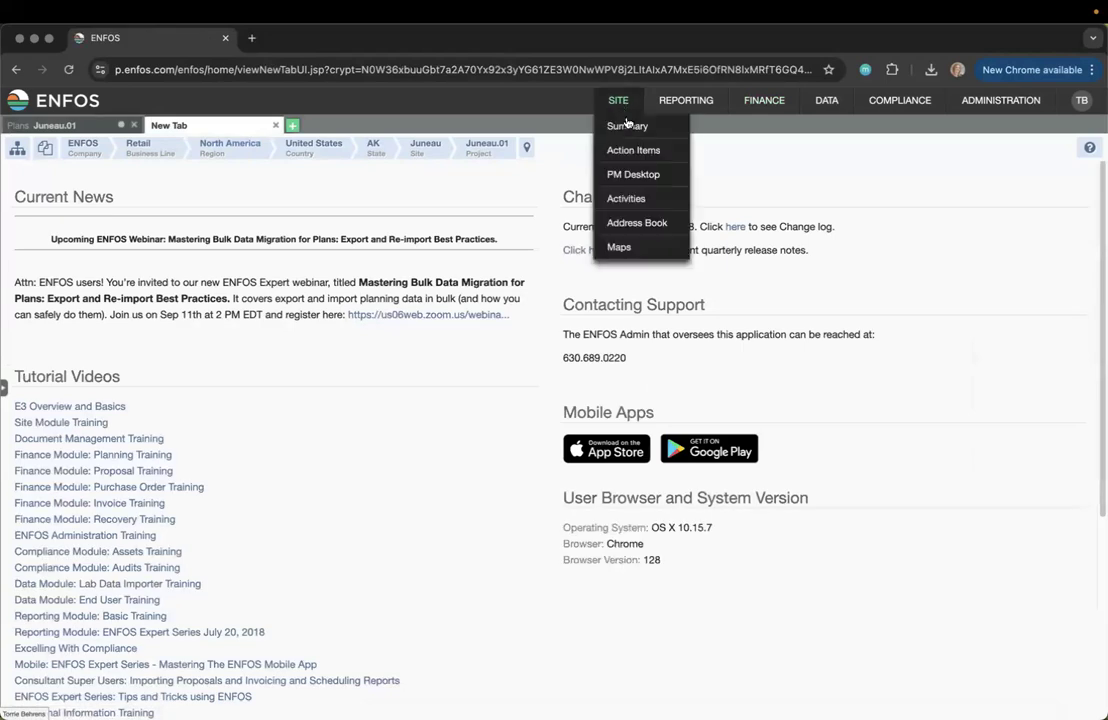
left_click(630, 151)
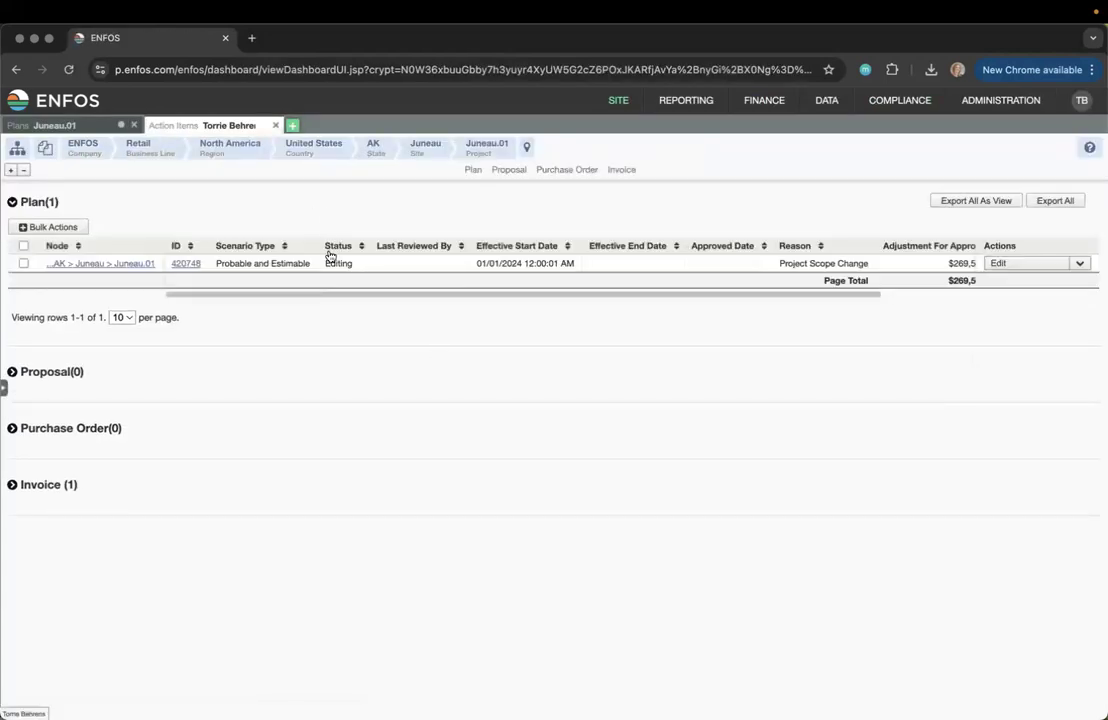
left_click_drag(325, 264, 358, 269)
Inspect the Actions and Bulk Actions choices for plan 420748, closing them without acting
left_click(1079, 263)
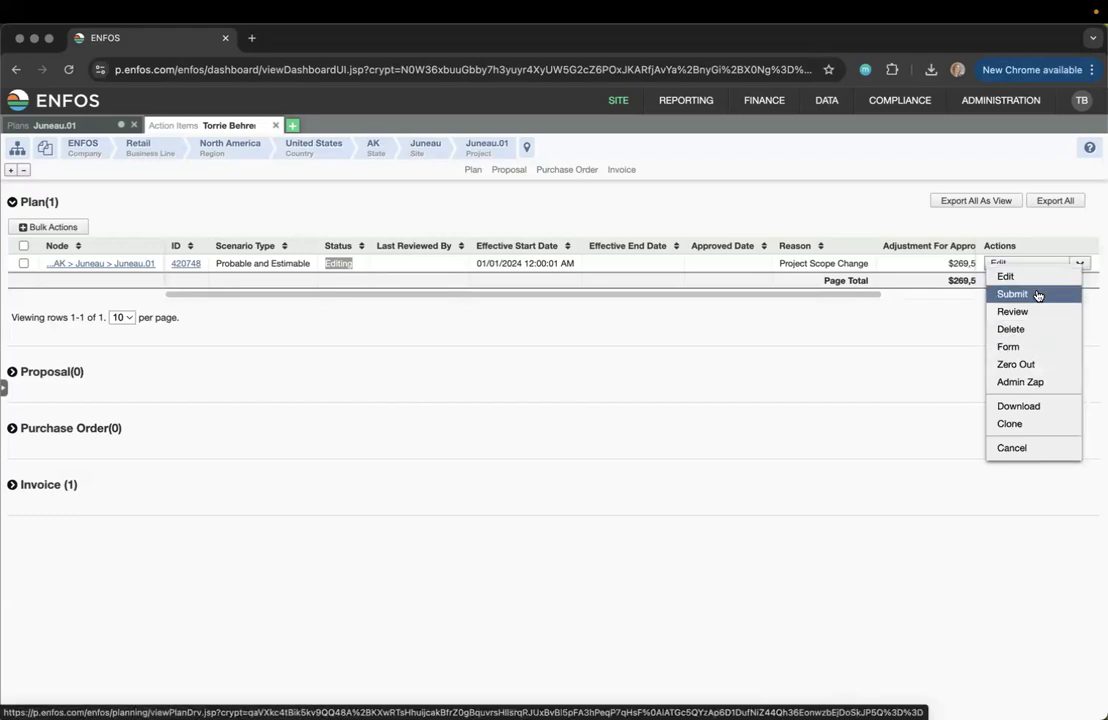
left_click(519, 366)
left_click(23, 246)
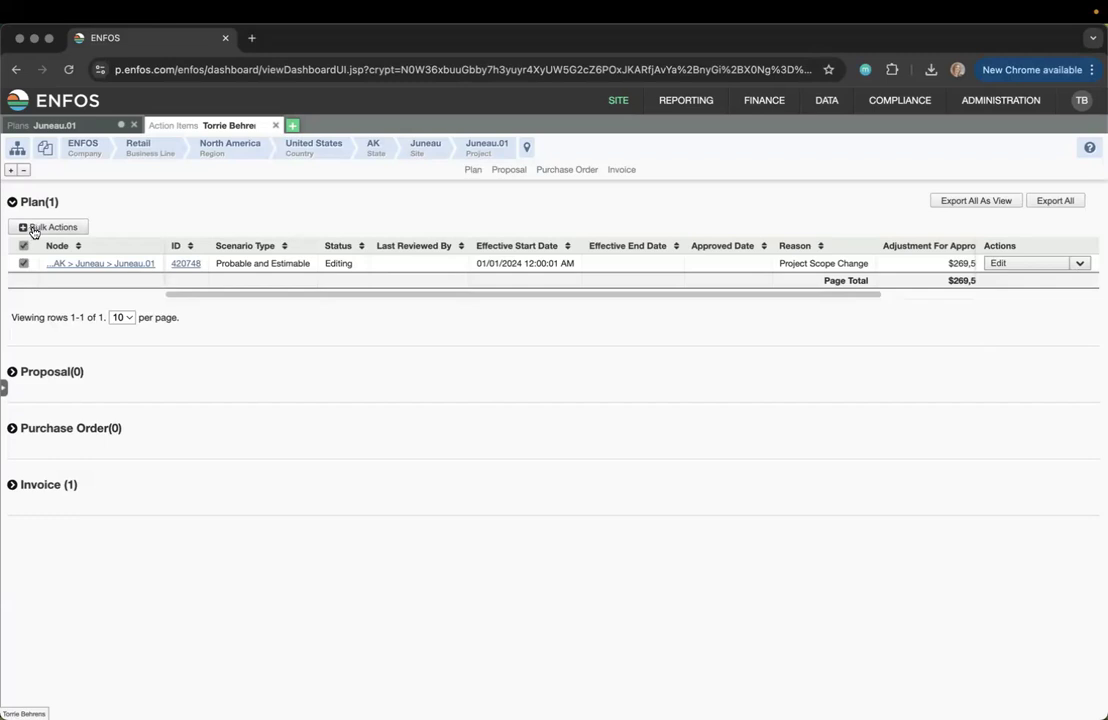
left_click(30, 229)
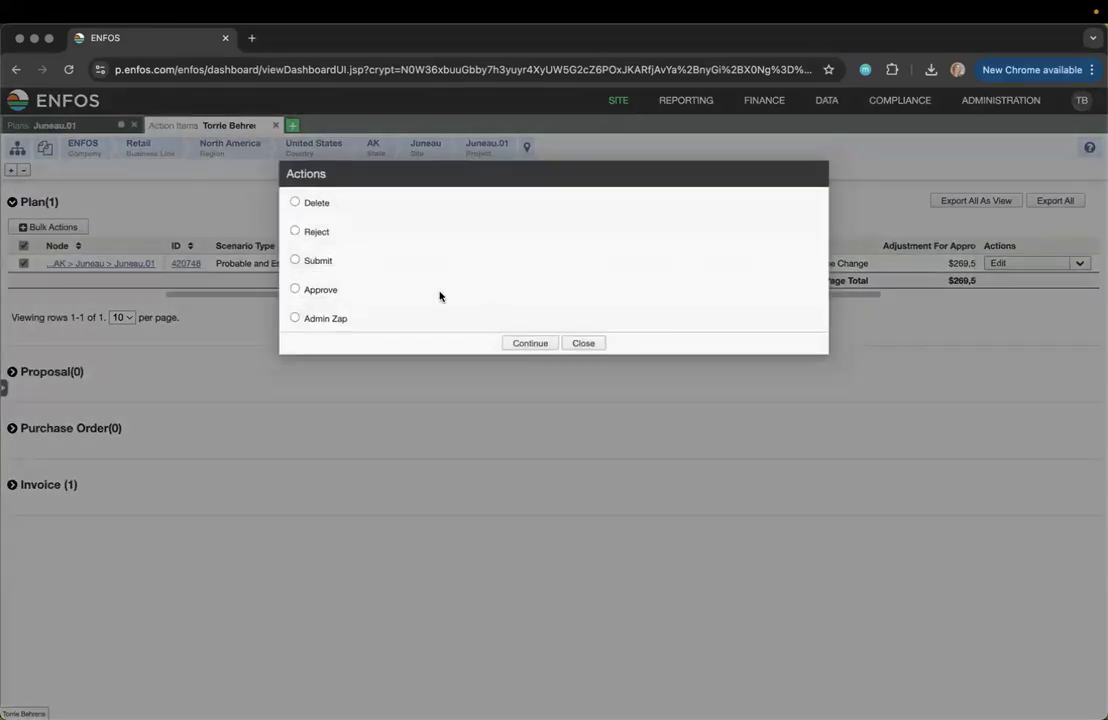
left_click(576, 343)
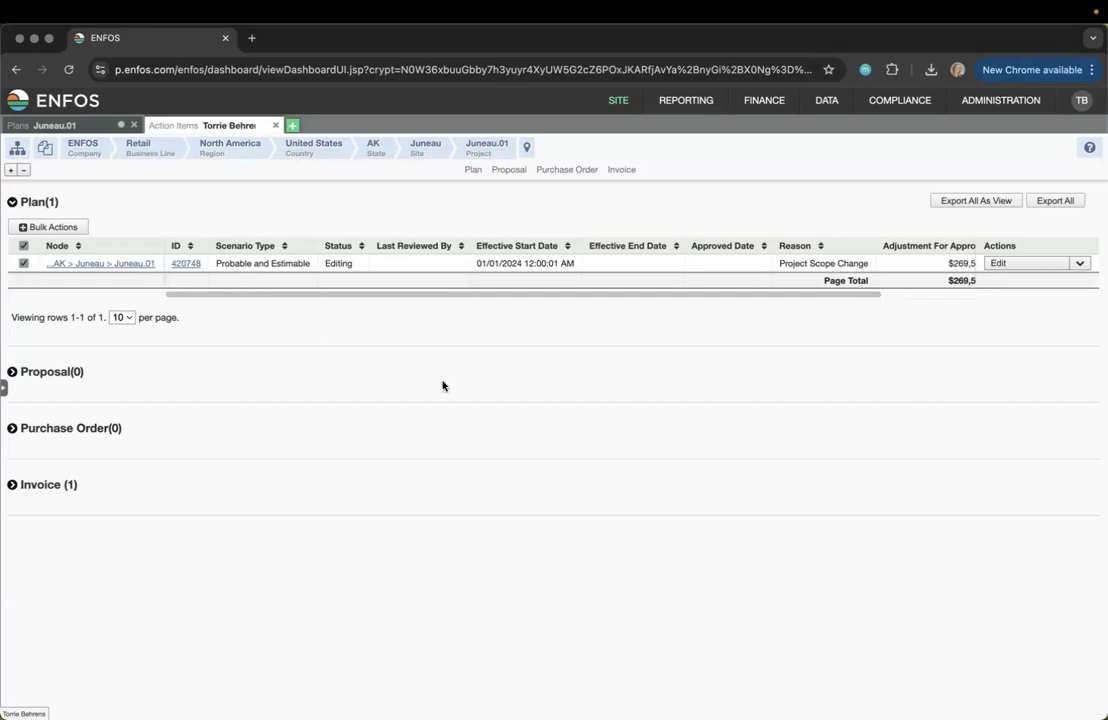
Reopen the Juneau.01 plans list, then add another ENFOS home-page tab
mouse_move(766, 106)
mouse_move(766, 132)
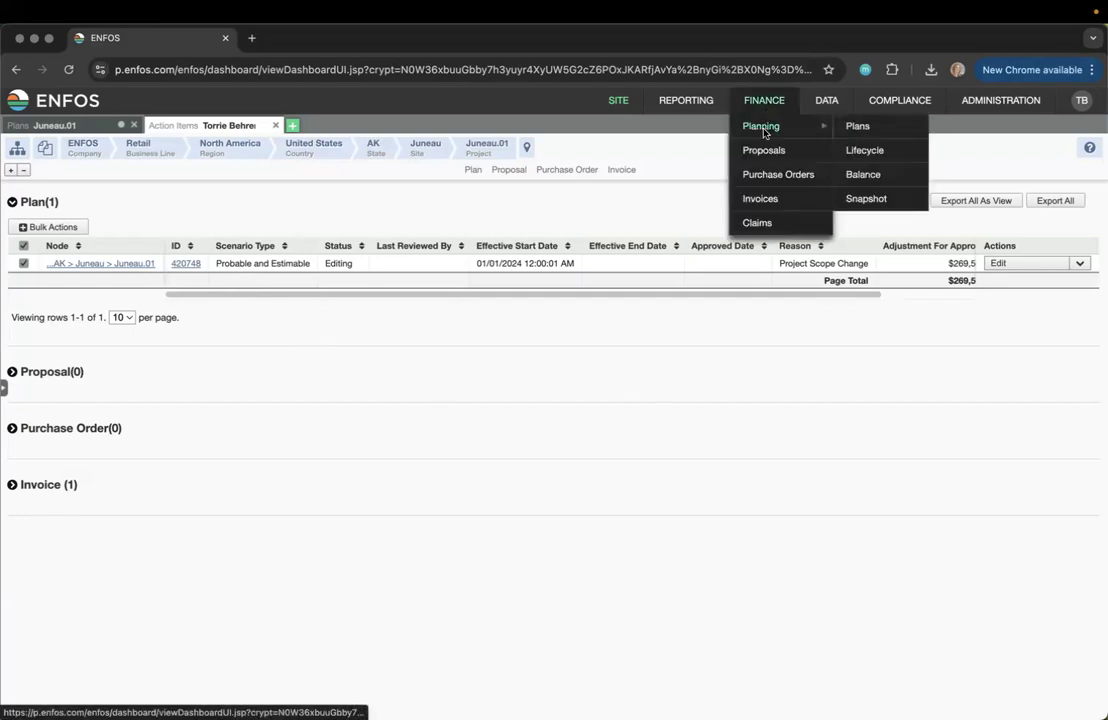
left_click(888, 126)
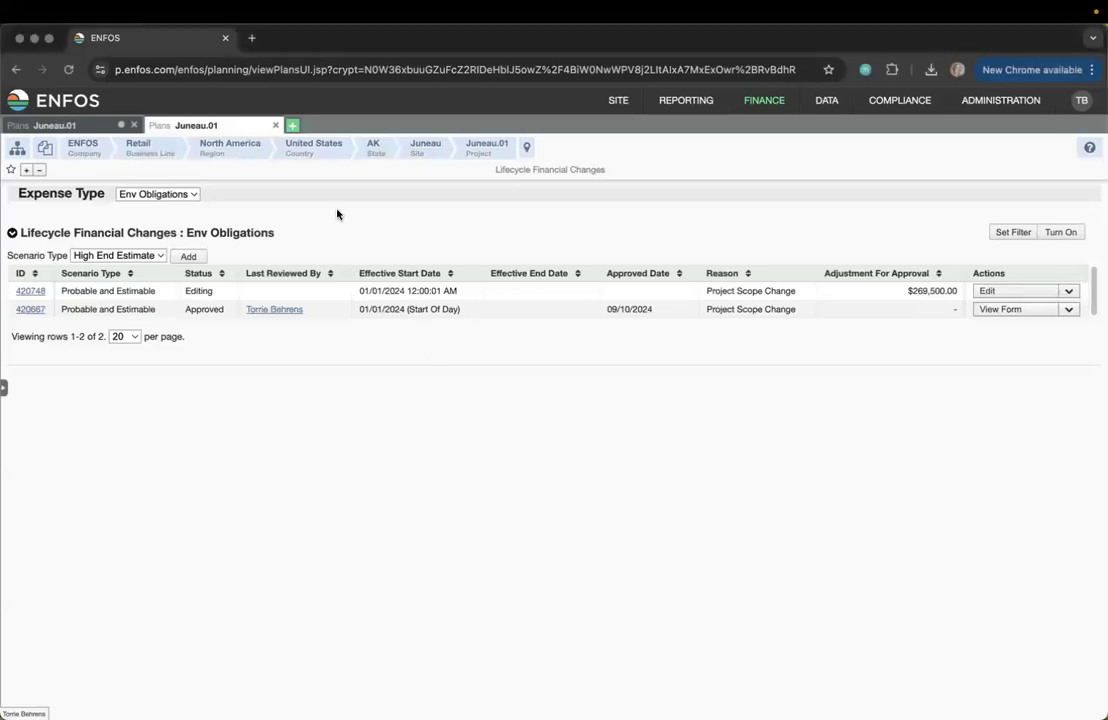
left_click(294, 126)
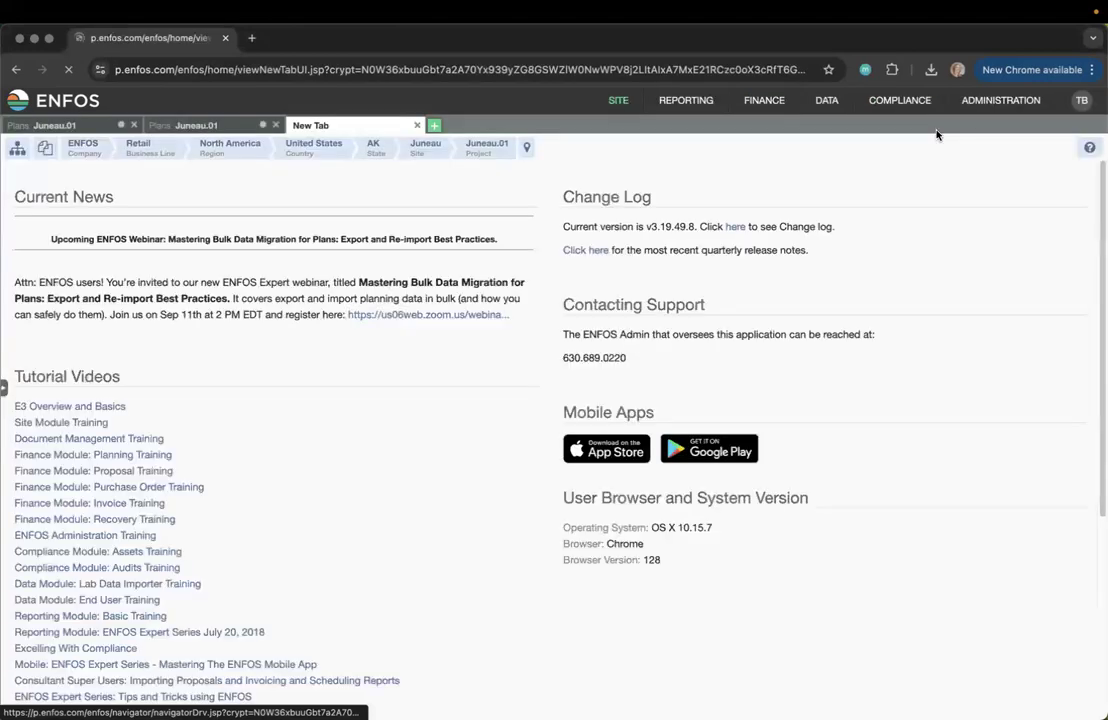
On the File Import page, show Import Formats for the Finance module, type Planning Data
mouse_move(1000, 100)
mouse_move(982, 257)
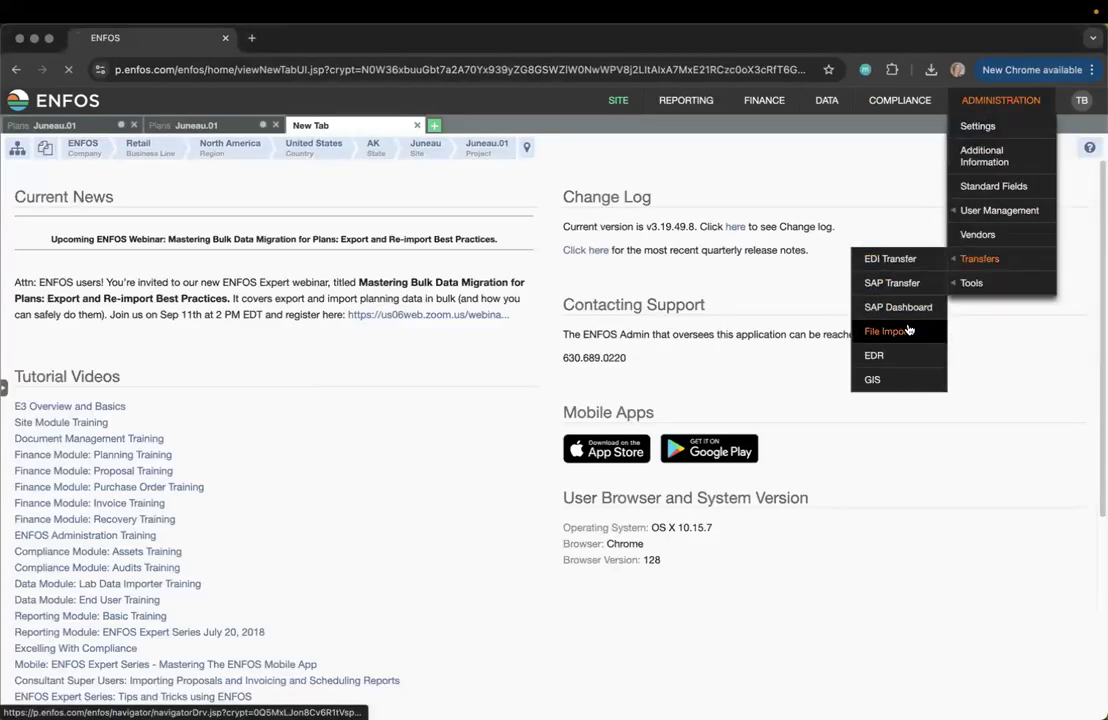
left_click(910, 325)
left_click(233, 176)
left_click(290, 265)
left_click(282, 352)
left_click(312, 296)
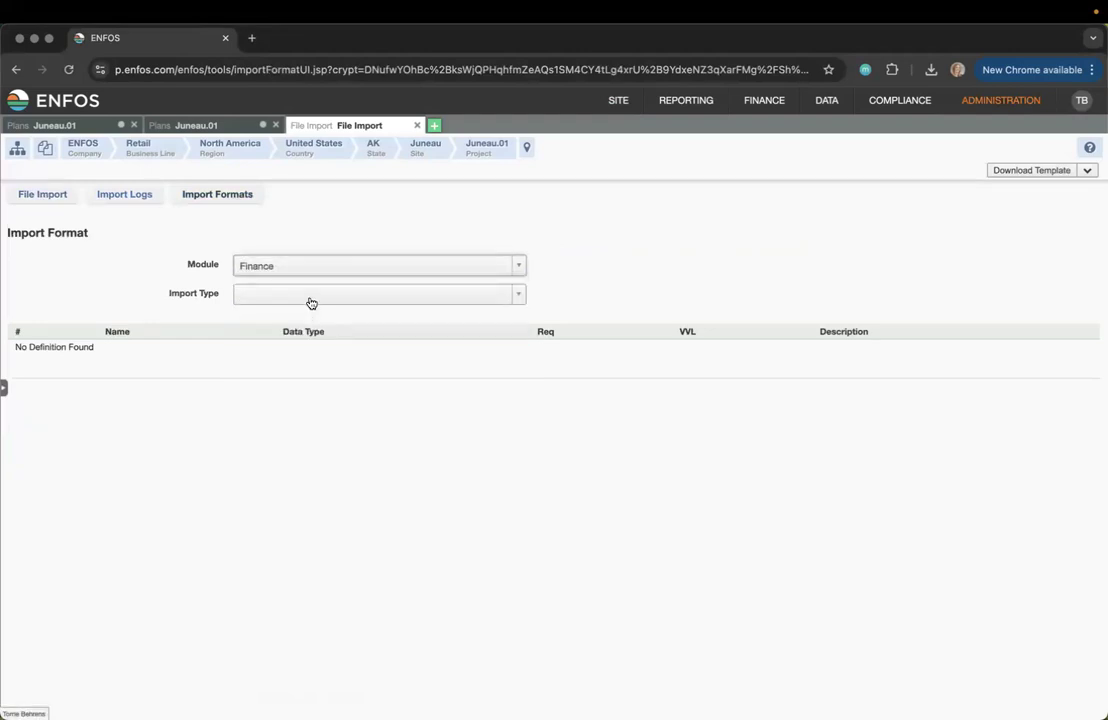
scroll(317, 405, "down", 10)
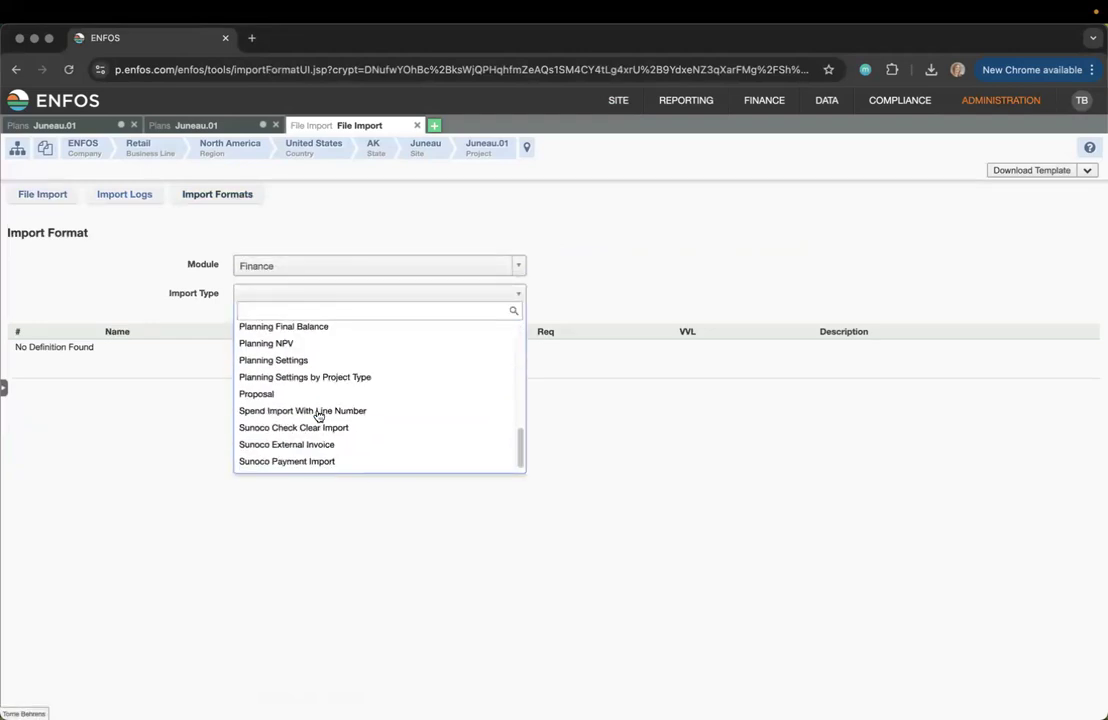
scroll(326, 361, "up", 2)
left_click(326, 332)
Scroll to the Planning Data field list and check the Operating Expense valid value
scroll(474, 522, "down", 6)
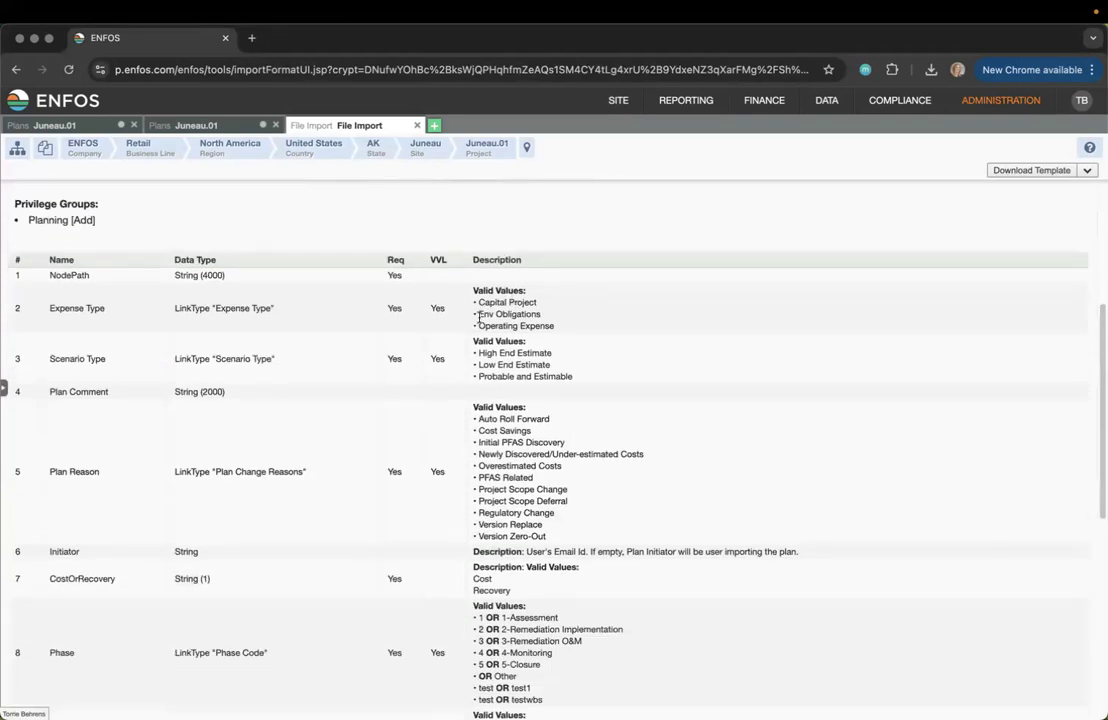
left_click_drag(481, 325, 554, 327)
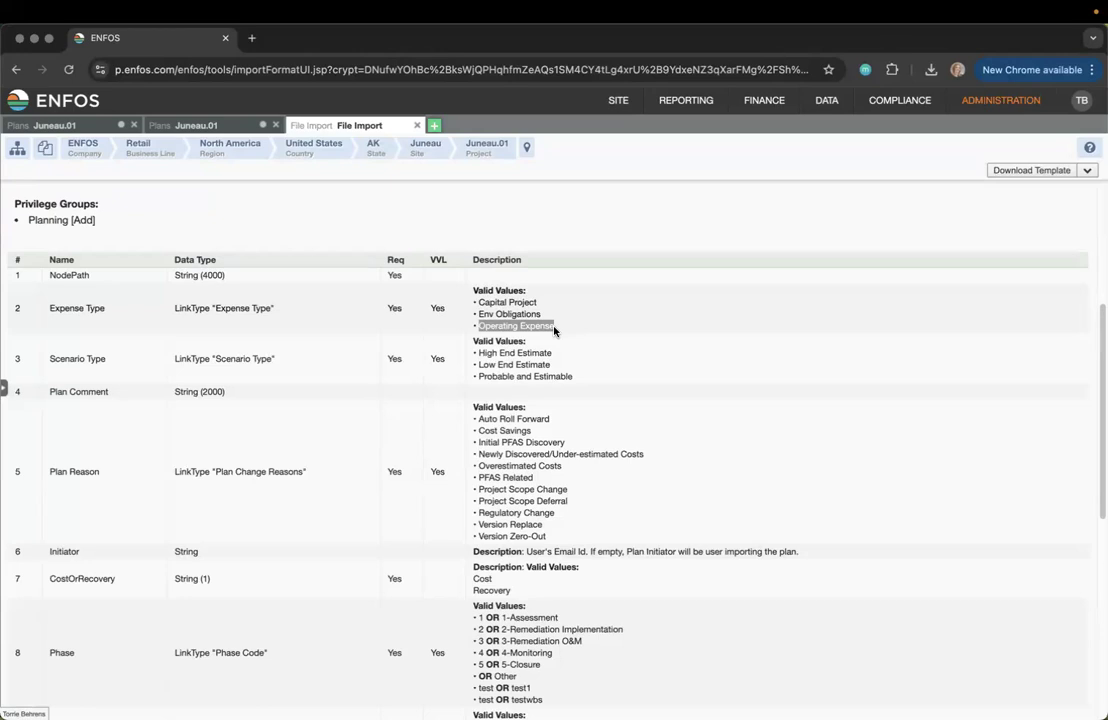
left_click(599, 238)
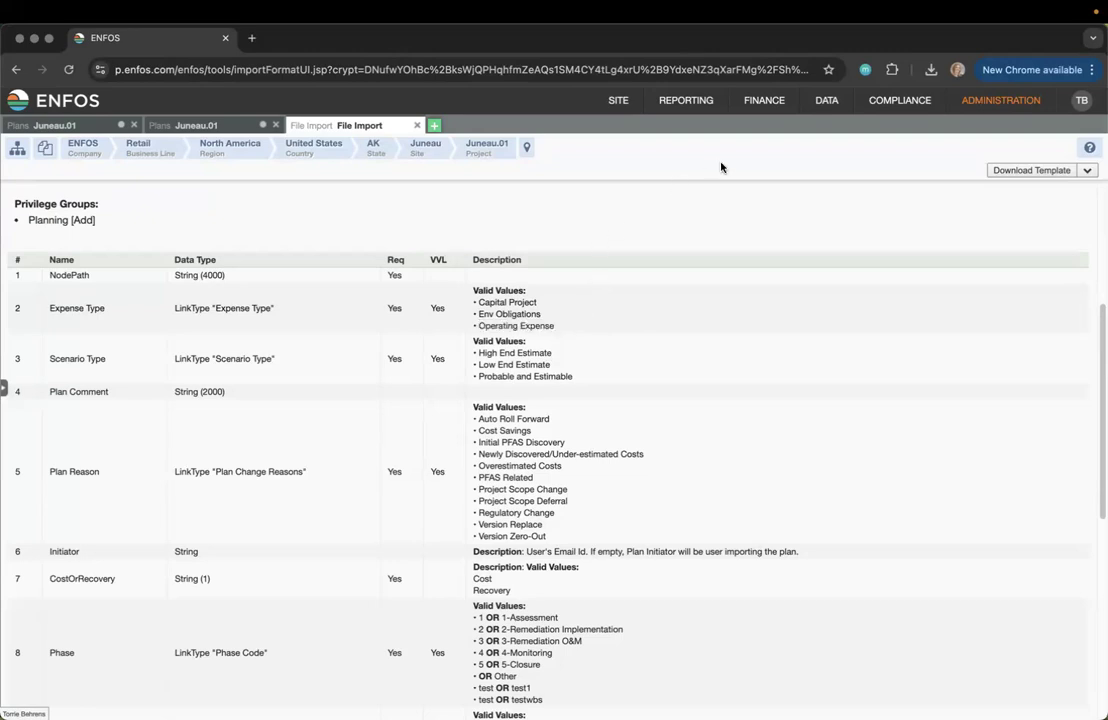
left_click(764, 100)
Reopen the Juneau.01 plans list and compare plan 420748's effective start date with the approved plan's
mouse_move(757, 135)
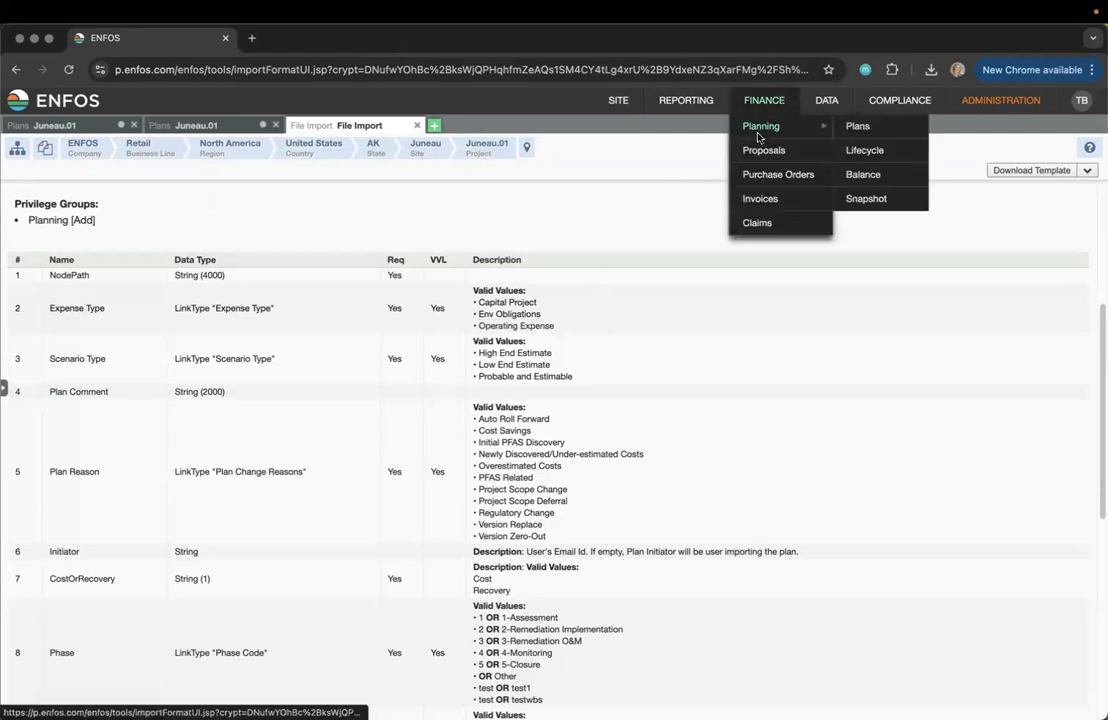
left_click(855, 128)
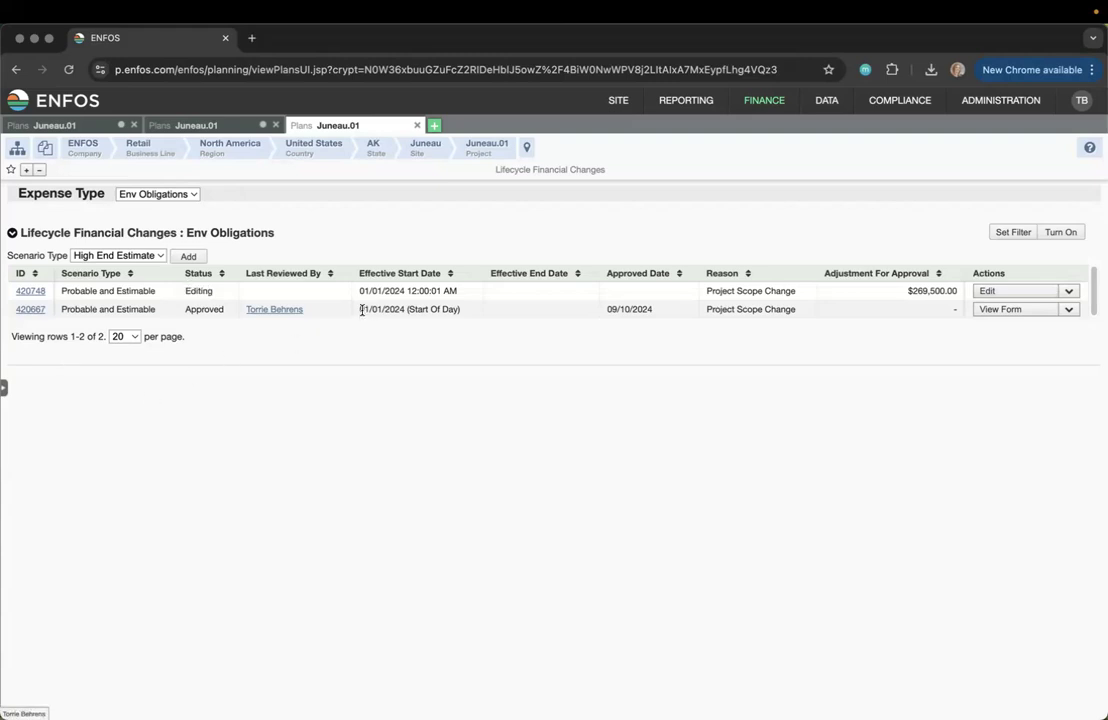
left_click_drag(360, 309, 466, 311)
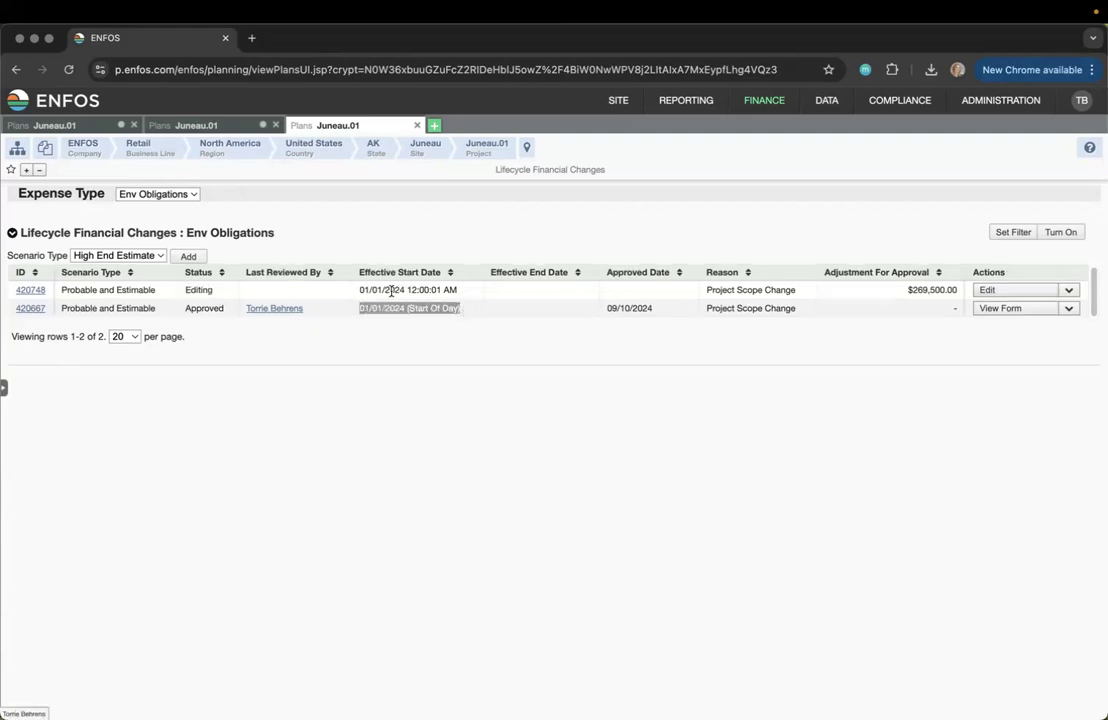
left_click_drag(360, 290, 479, 296)
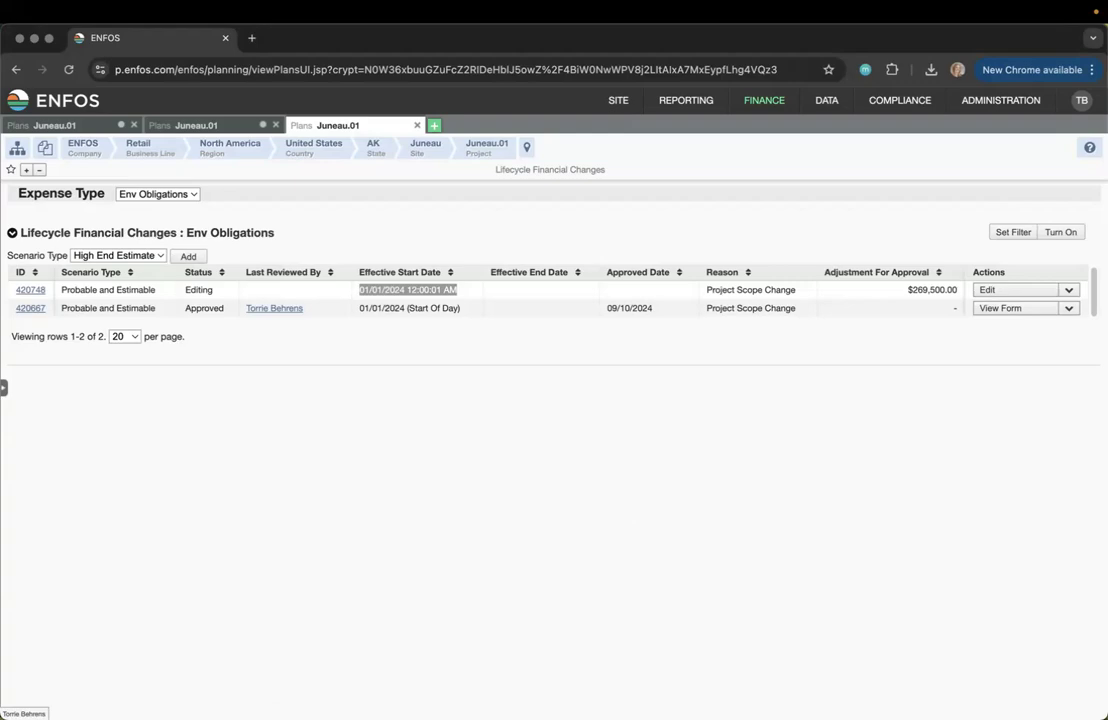
Switch to the PowerPoint deck and scroll the thumbnails to slide 7, Process Steps
key("super+Tab")
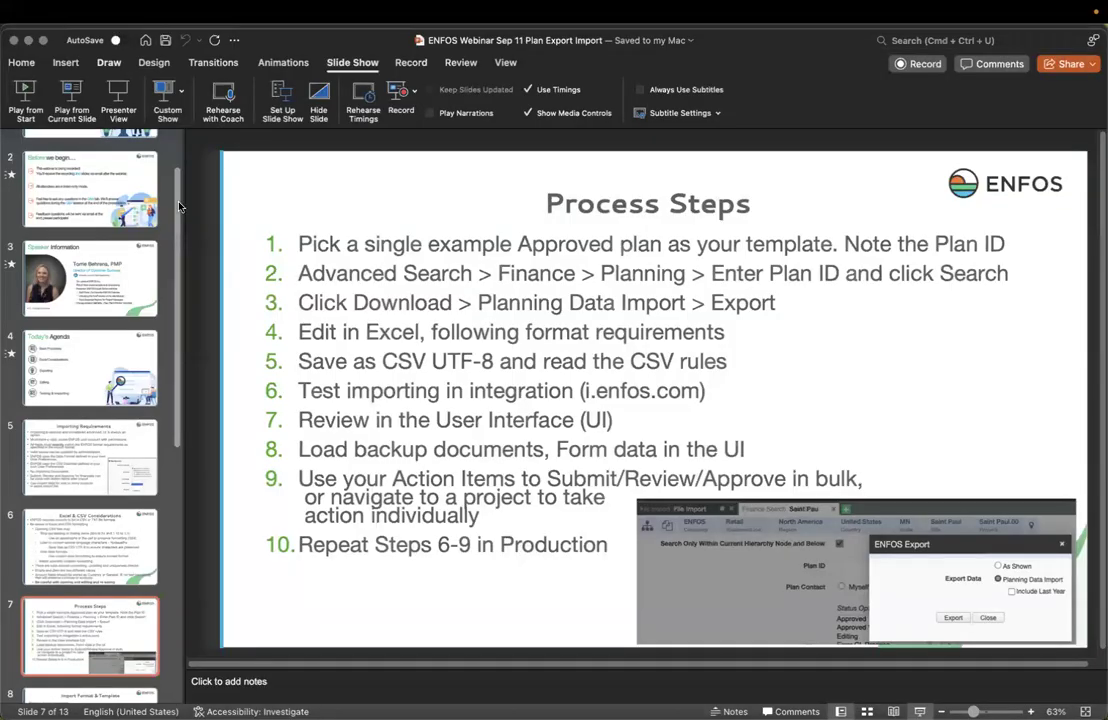
scroll(90, 397, "down", 3)
scroll(90, 400, "down", 2)
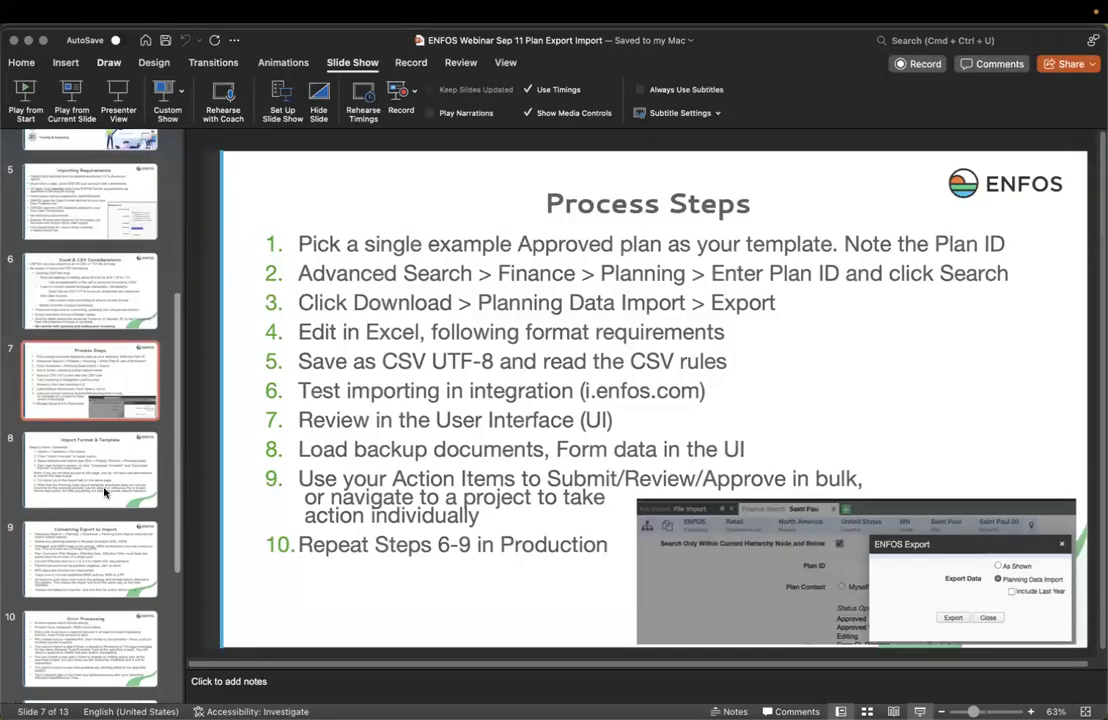
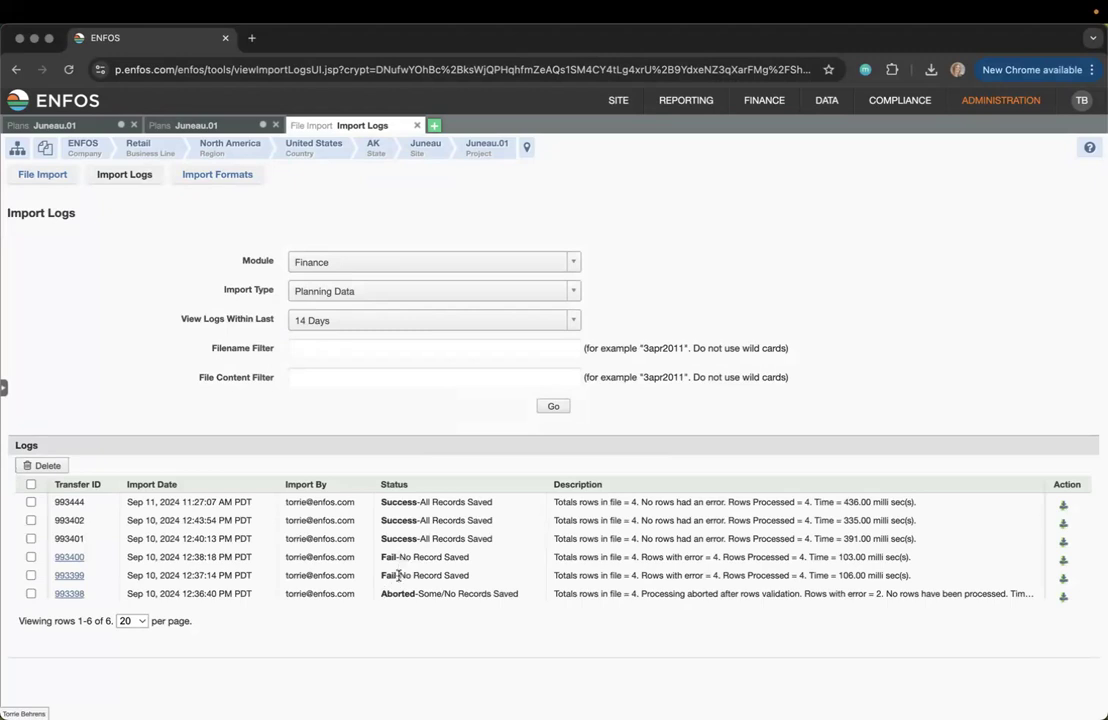
Open transfer 993400's error report, noting the missing exchange rate on line 2, then show slide 12
left_click(70, 560)
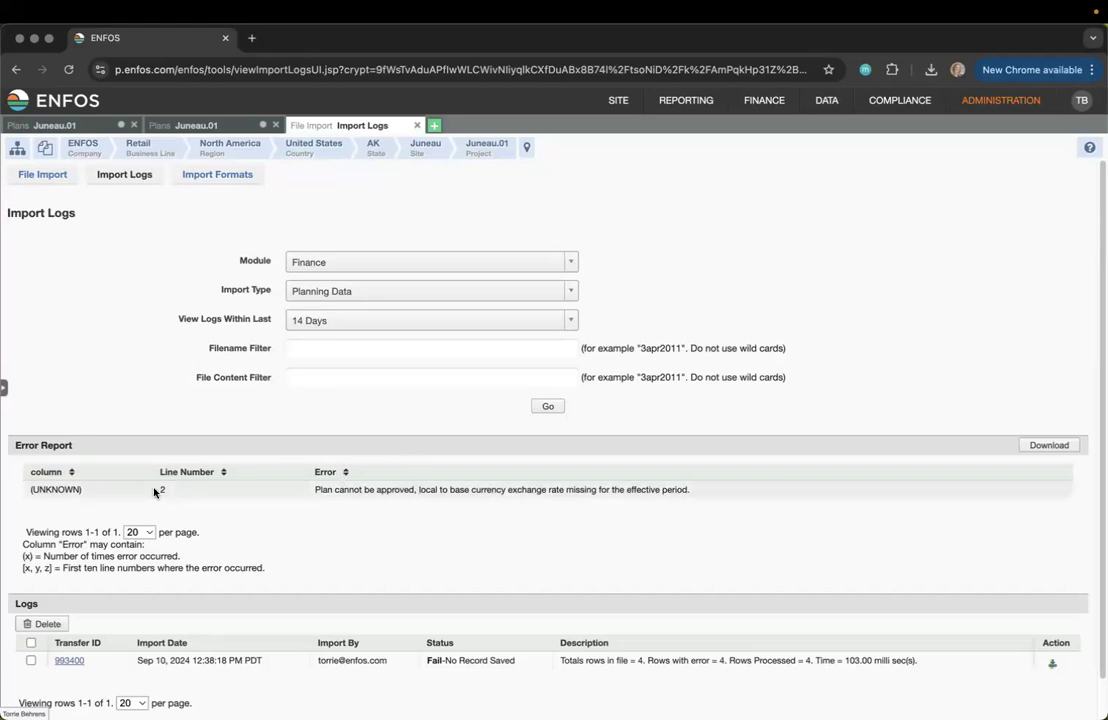
left_click_drag(161, 492, 180, 493)
left_click_drag(84, 490, 24, 490)
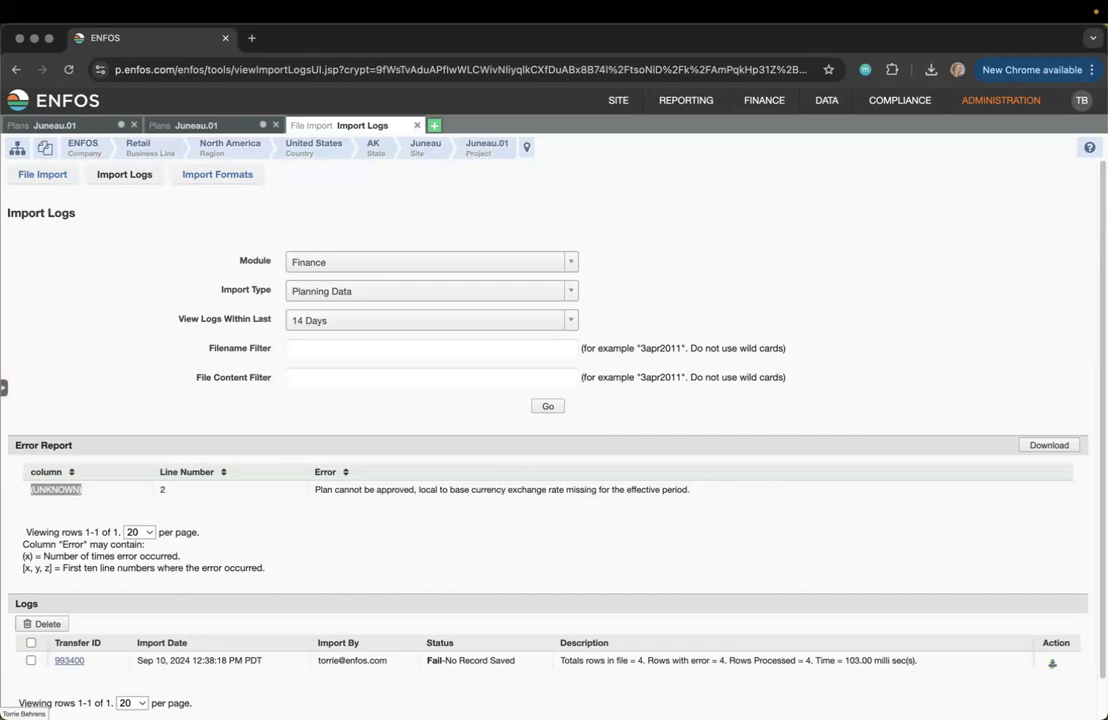
key("super+Tab")
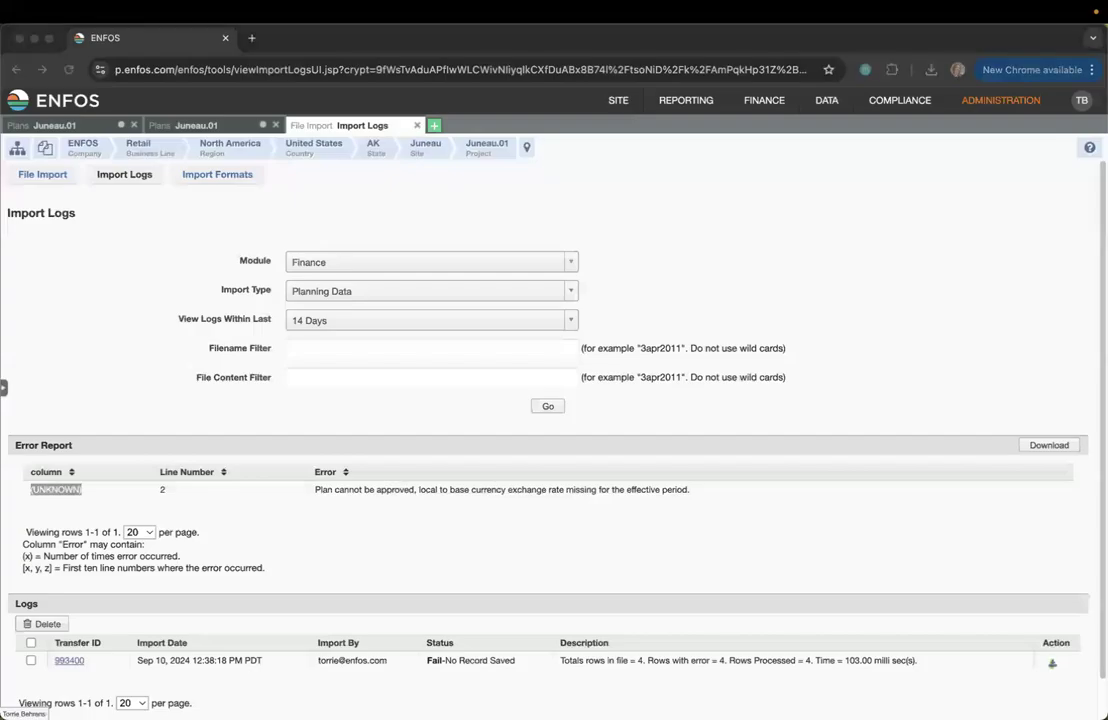
left_click(111, 588)
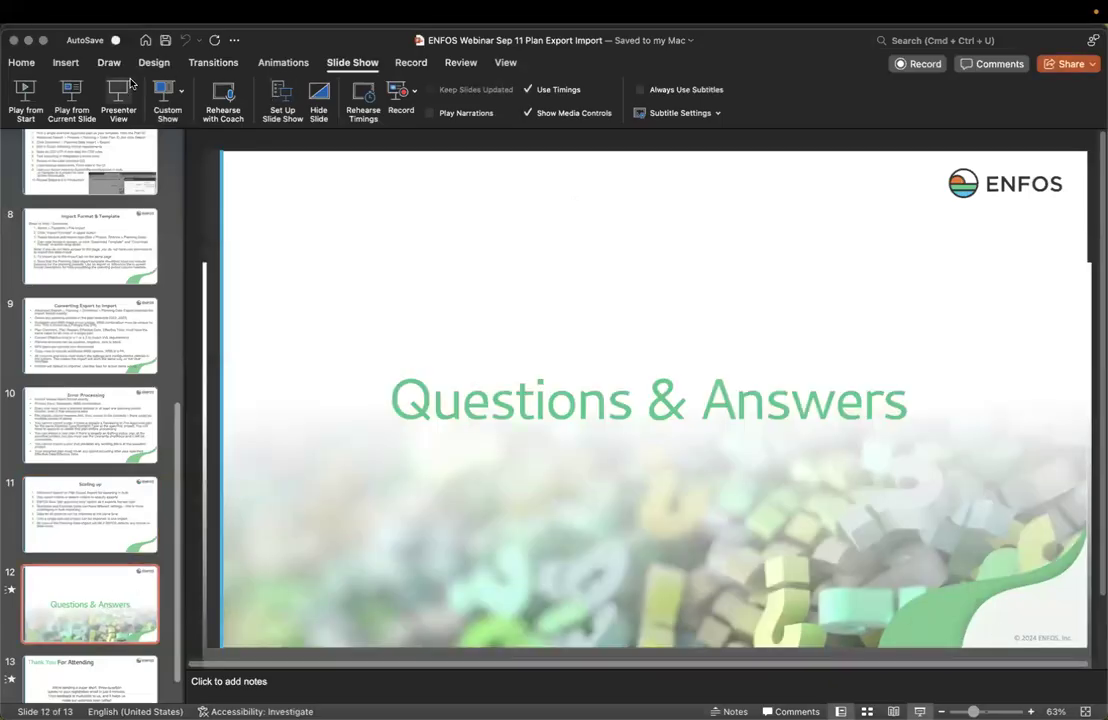
Present the Questions & Answers and Thank You For Attending slides, then exit and minimize PowerPoint
left_click(122, 98)
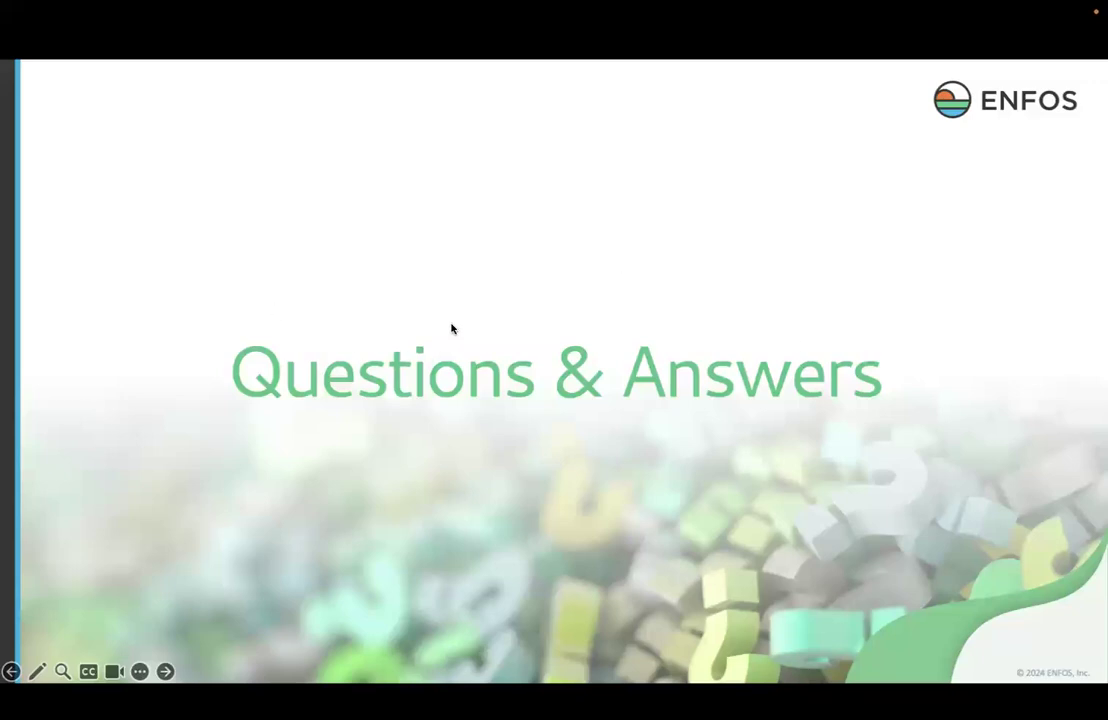
key("Right")
key("Escape")
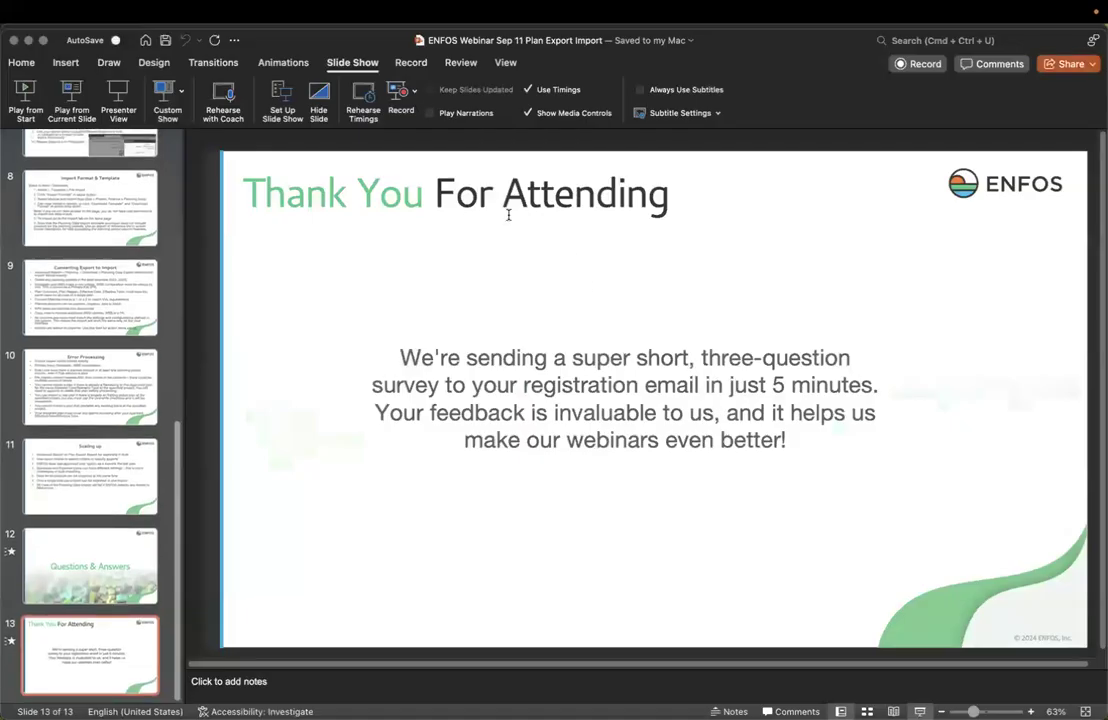
left_click(28, 41)
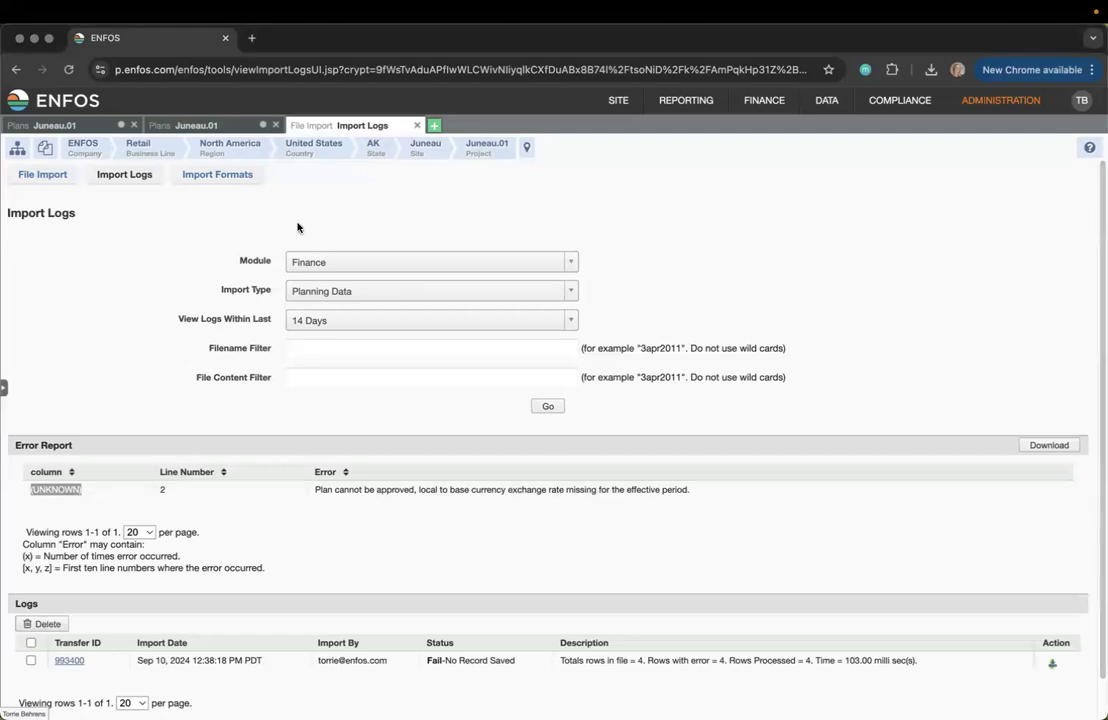
Review the Planning Data import format's By Years, Quarters and Months header rules, then return to Excel
left_click(218, 176)
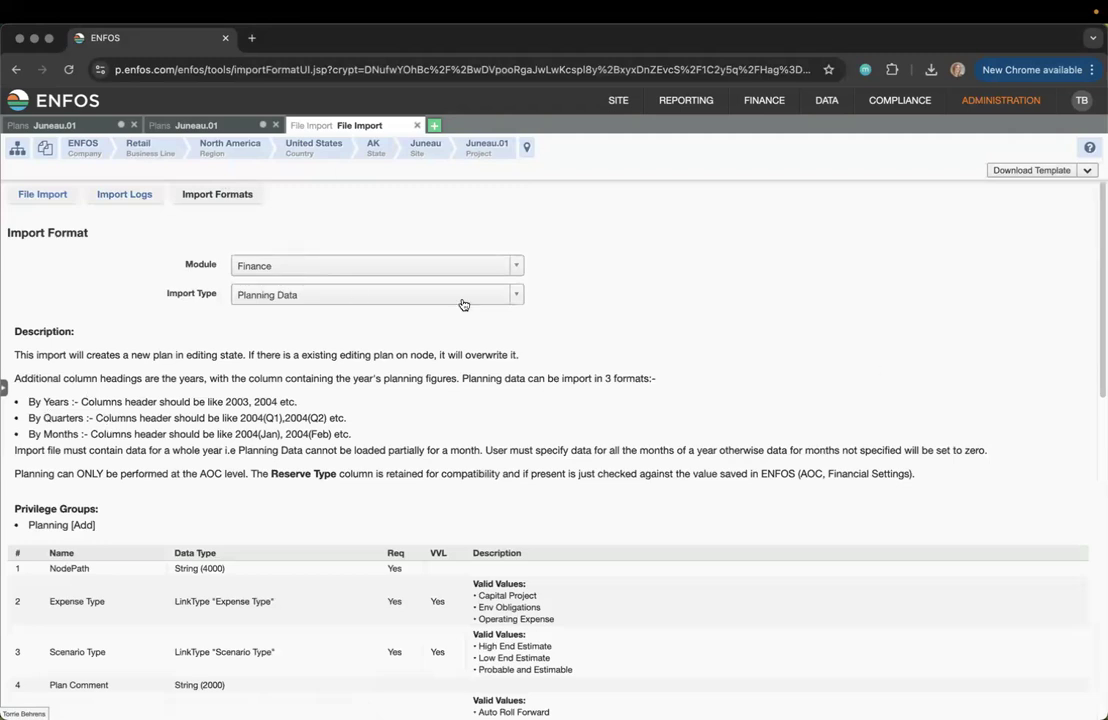
left_click_drag(28, 401, 149, 433)
left_click(76, 436)
key("super+Tab")
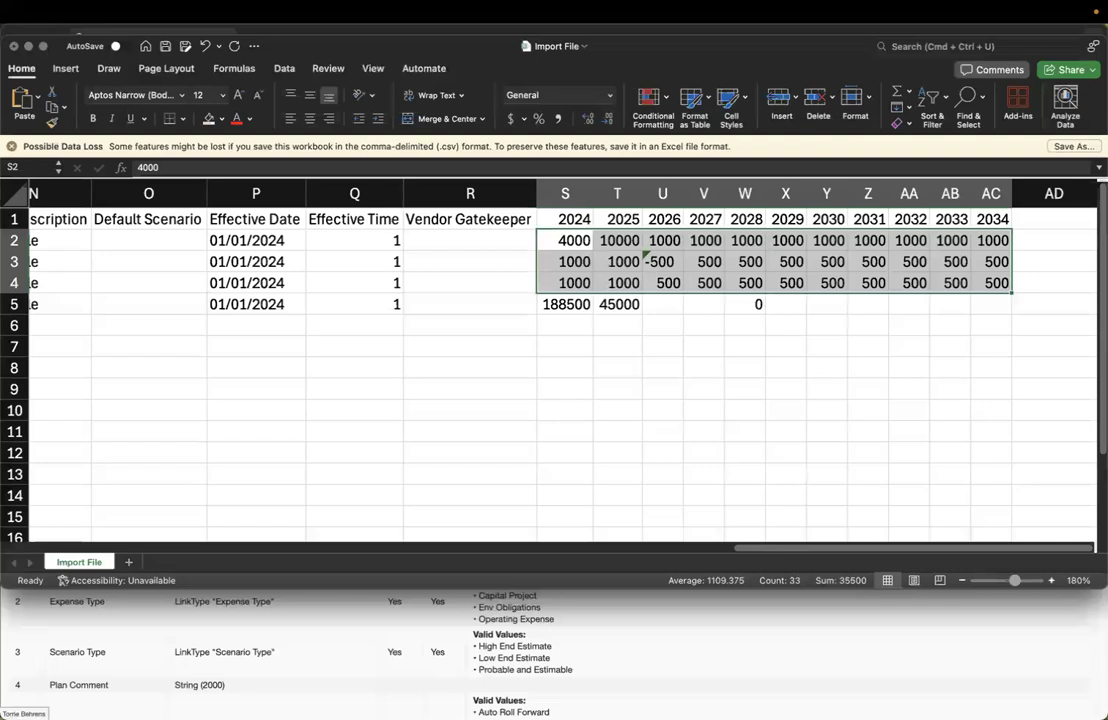
Insert three empty columns before the 2024 year column of the import file
left_click(633, 387)
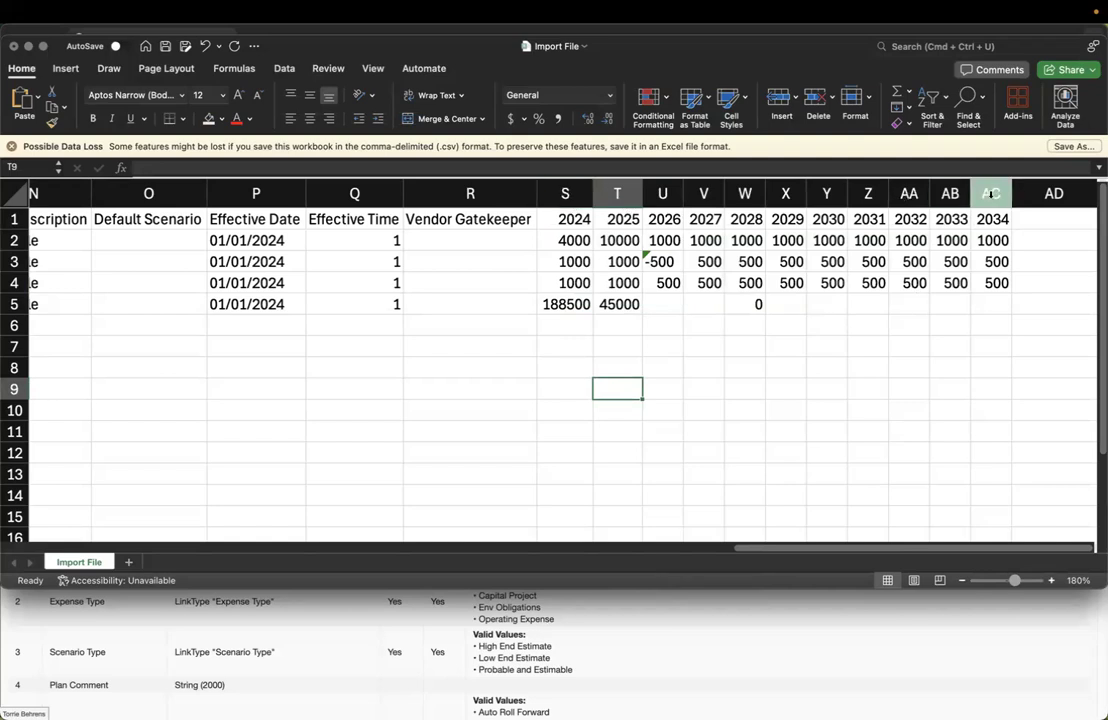
left_click(548, 193)
right_click(576, 193)
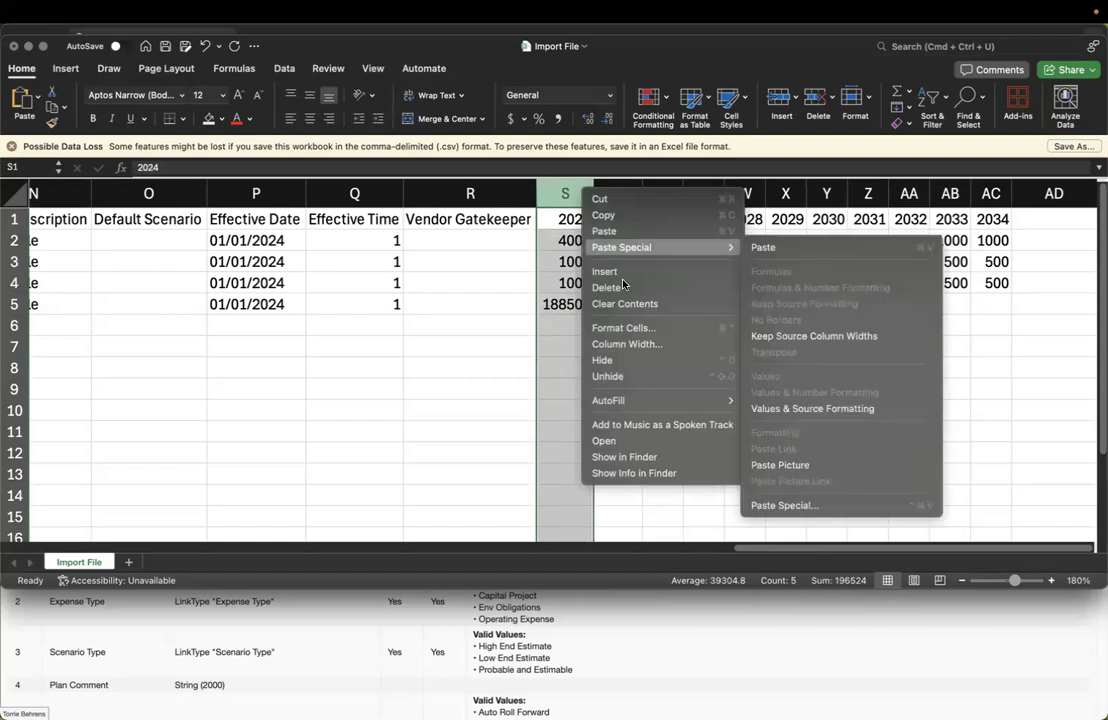
left_click(603, 270)
right_click(572, 193)
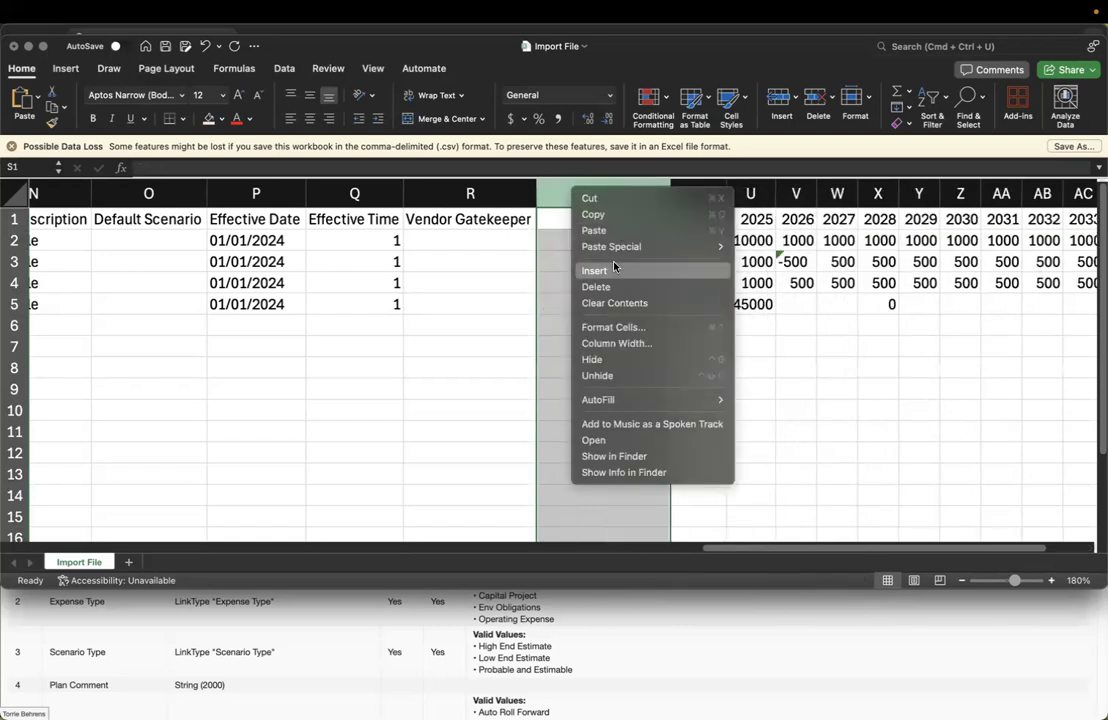
left_click(605, 269)
right_click(590, 197)
left_click(610, 277)
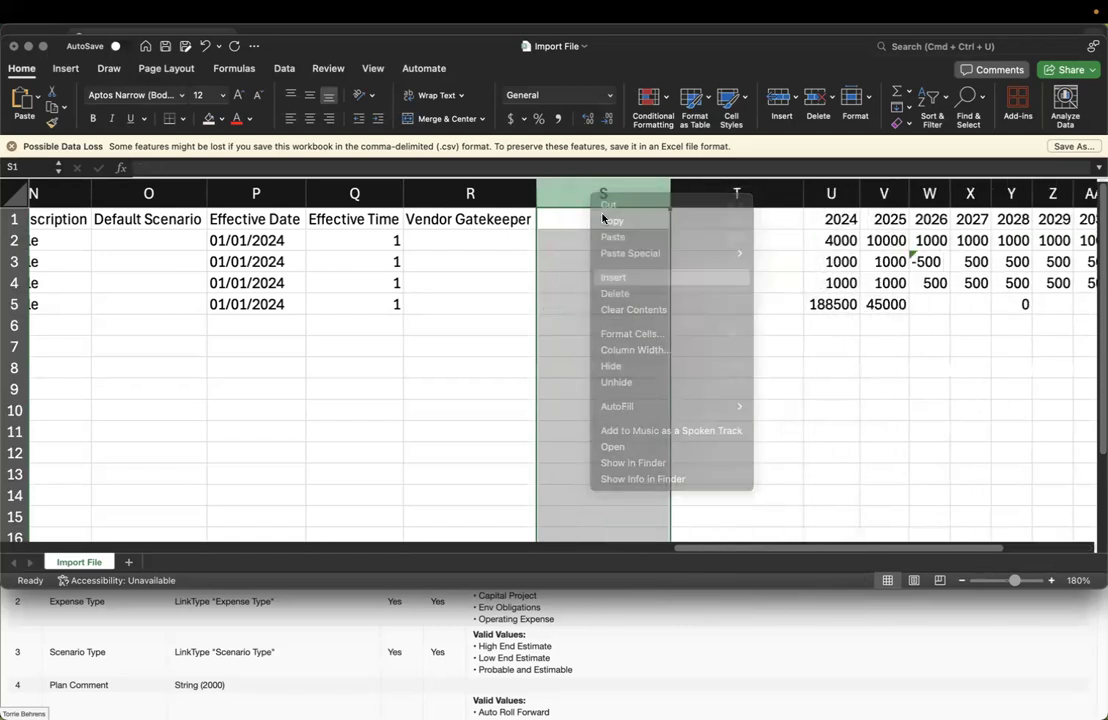
Enter the headers 2024(Jan), 2024(Feb) and 2024(Q1) in cells S1, T1 and U1
left_click(595, 212)
left_click_drag(664, 56, 721, 55)
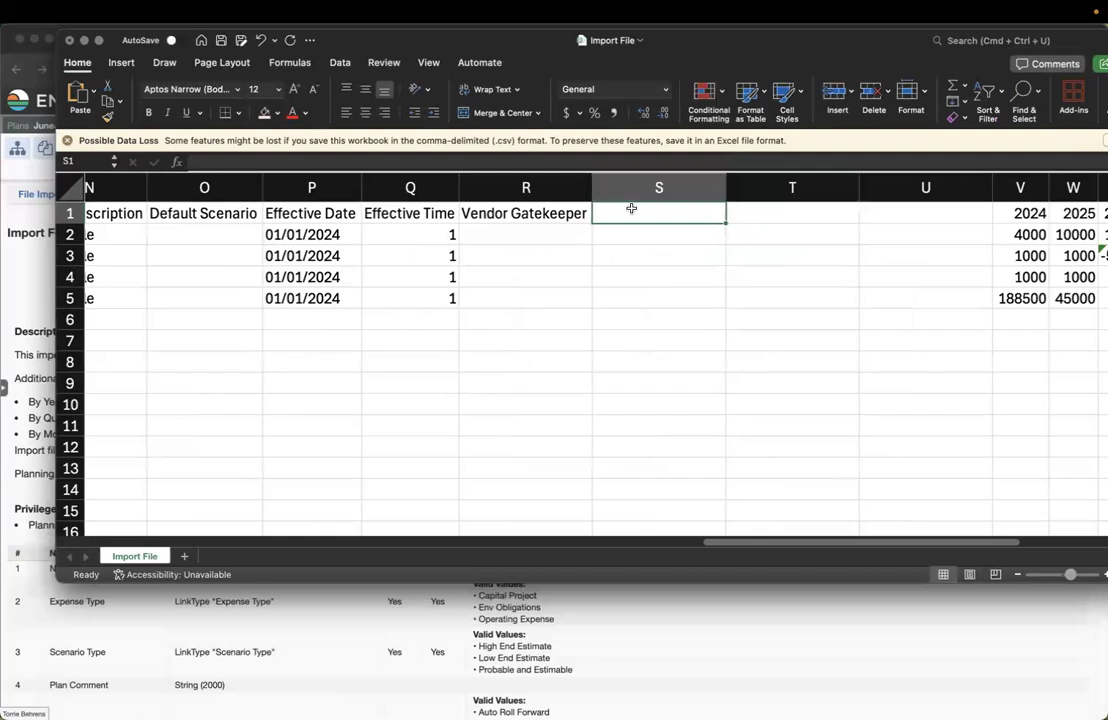
type("2024")
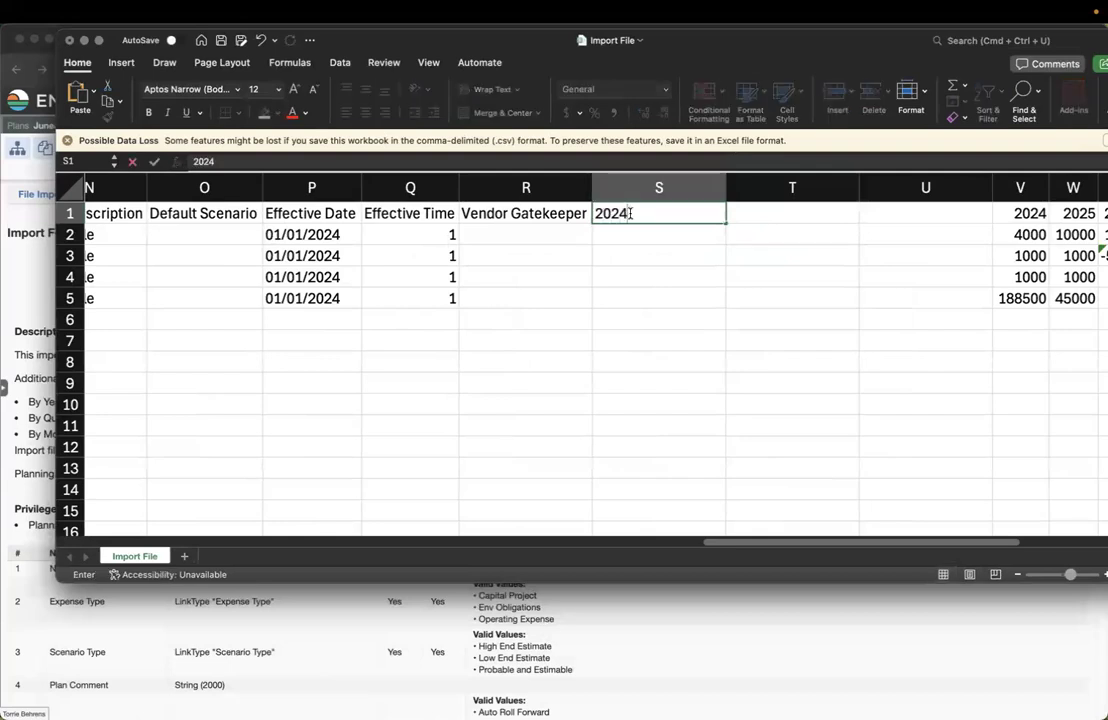
type("(Jan)")
key("Tab")
type("2024(")
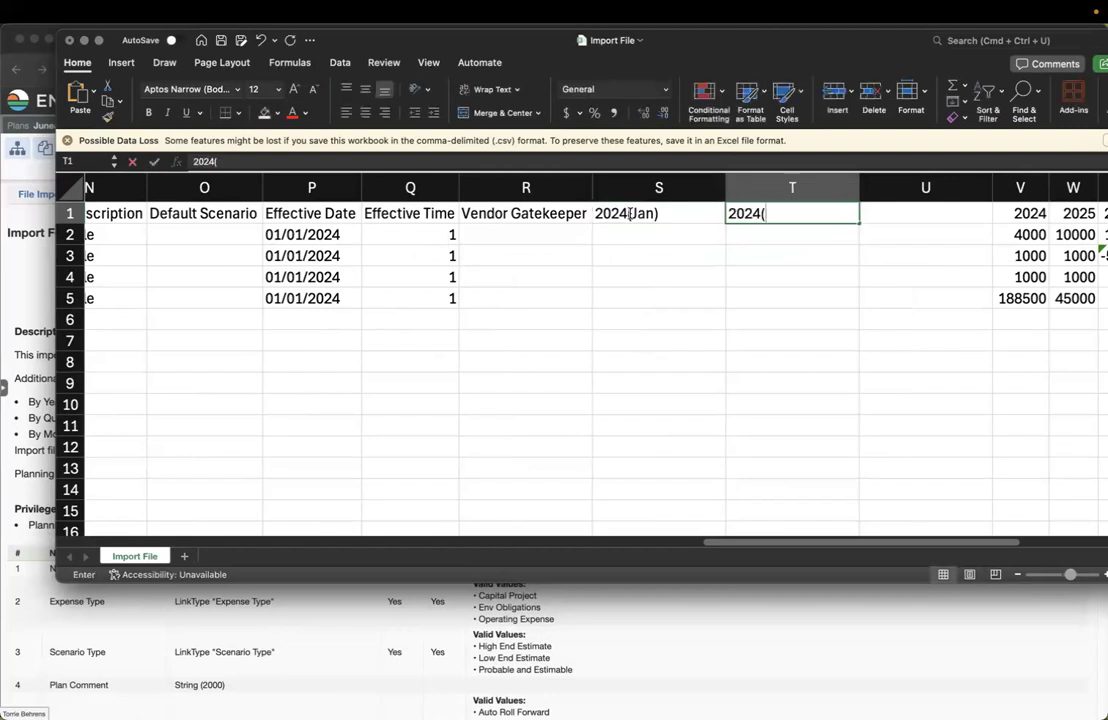
type("Feb)")
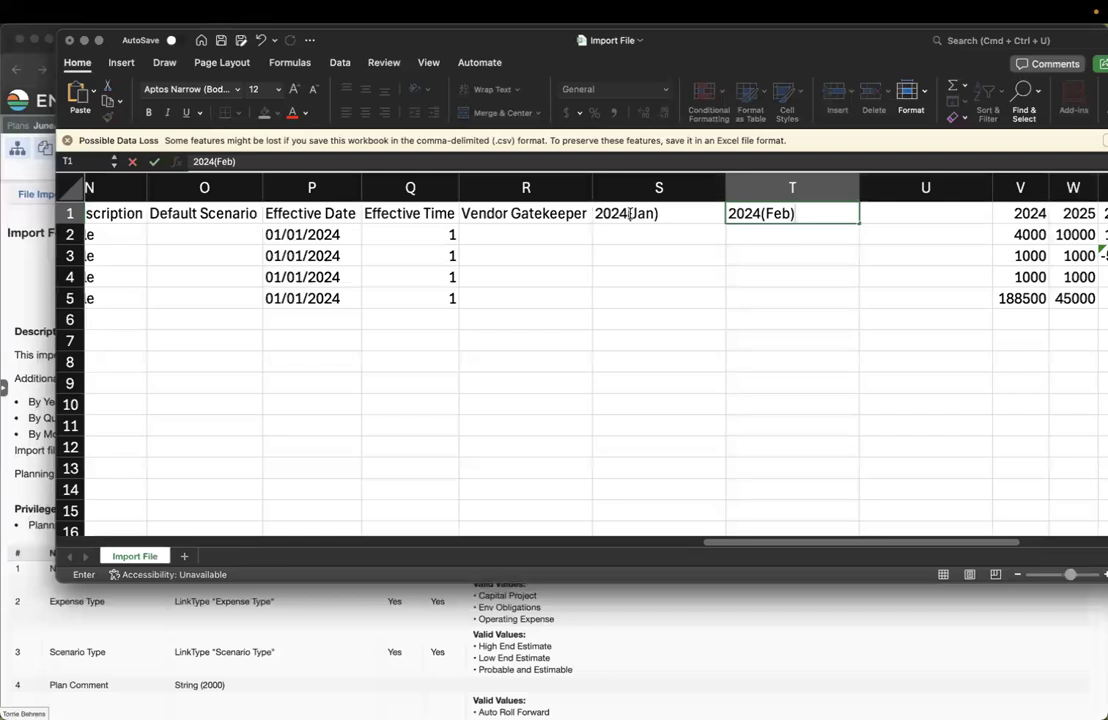
key("Tab")
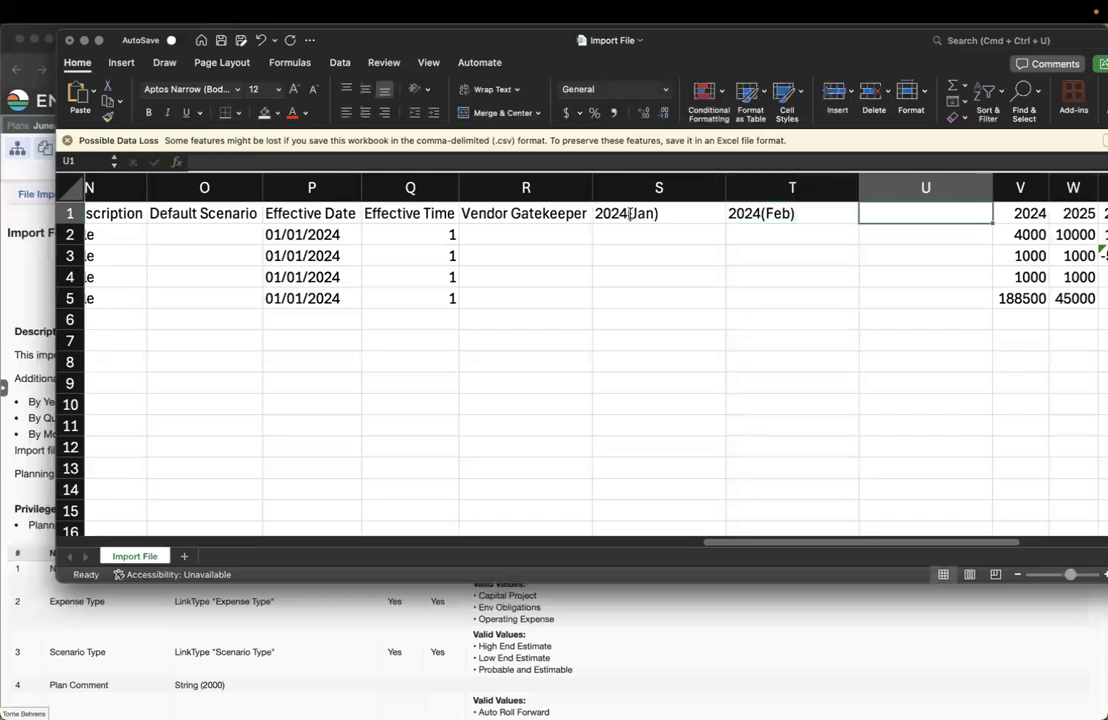
type("2024(")
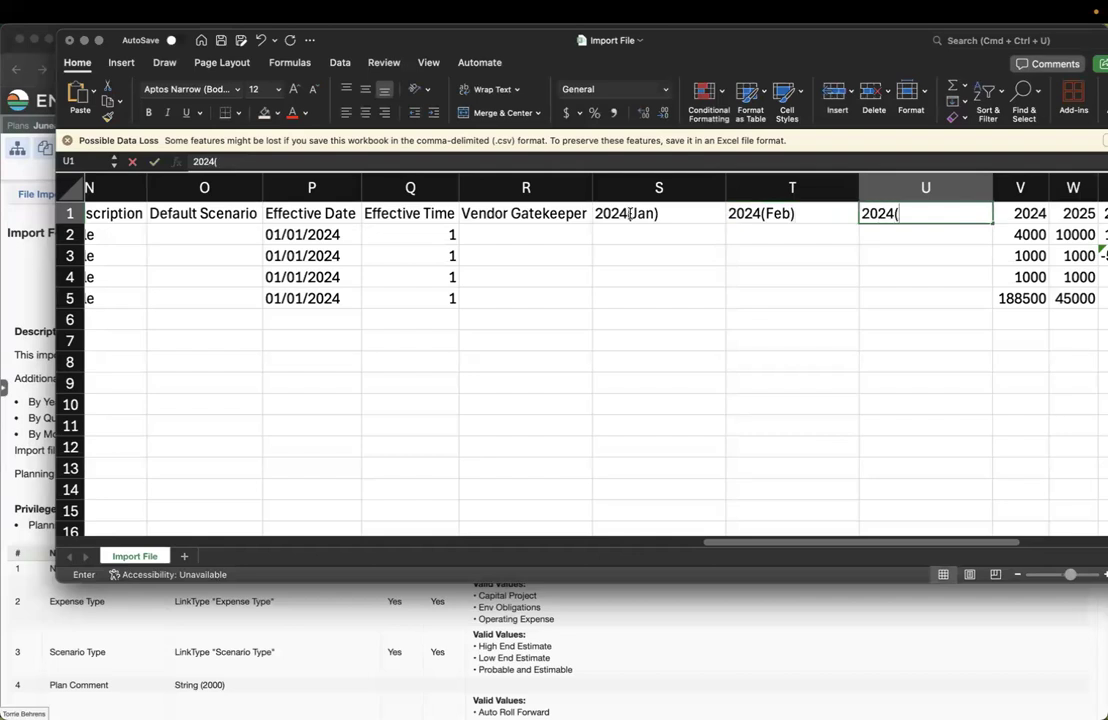
type("Q1)")
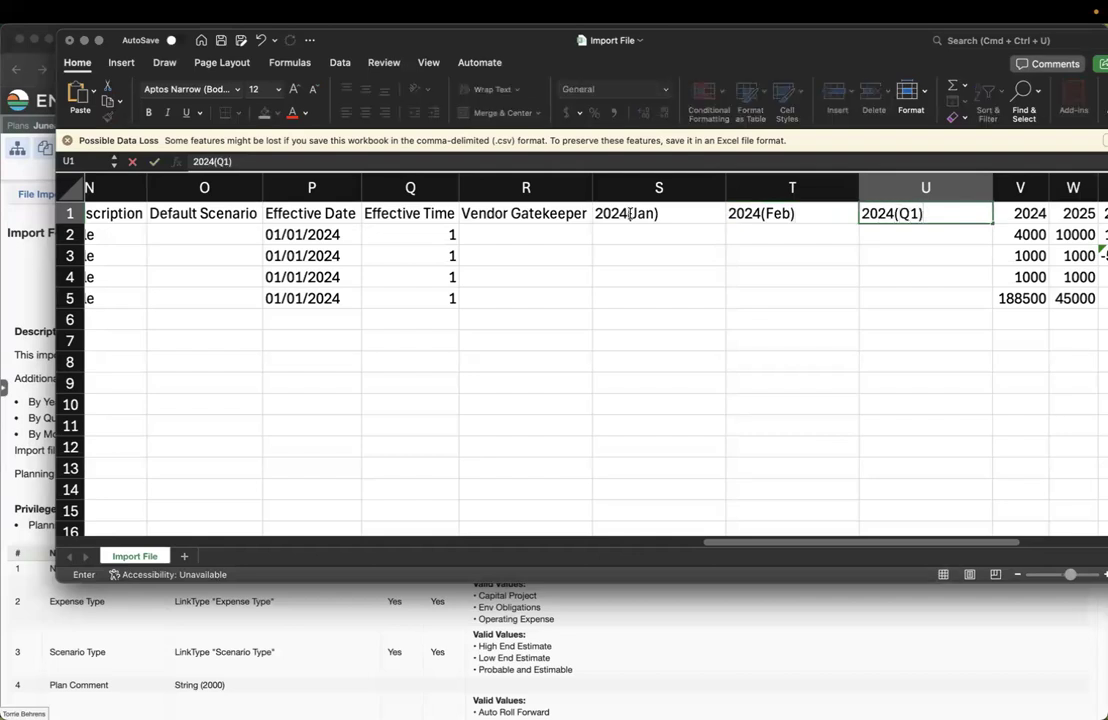
mouse_move(479, 44)
left_mouse_down()
mouse_move(805, 110)
mouse_move(467, 29)
left_mouse_up()
left_click(641, 217)
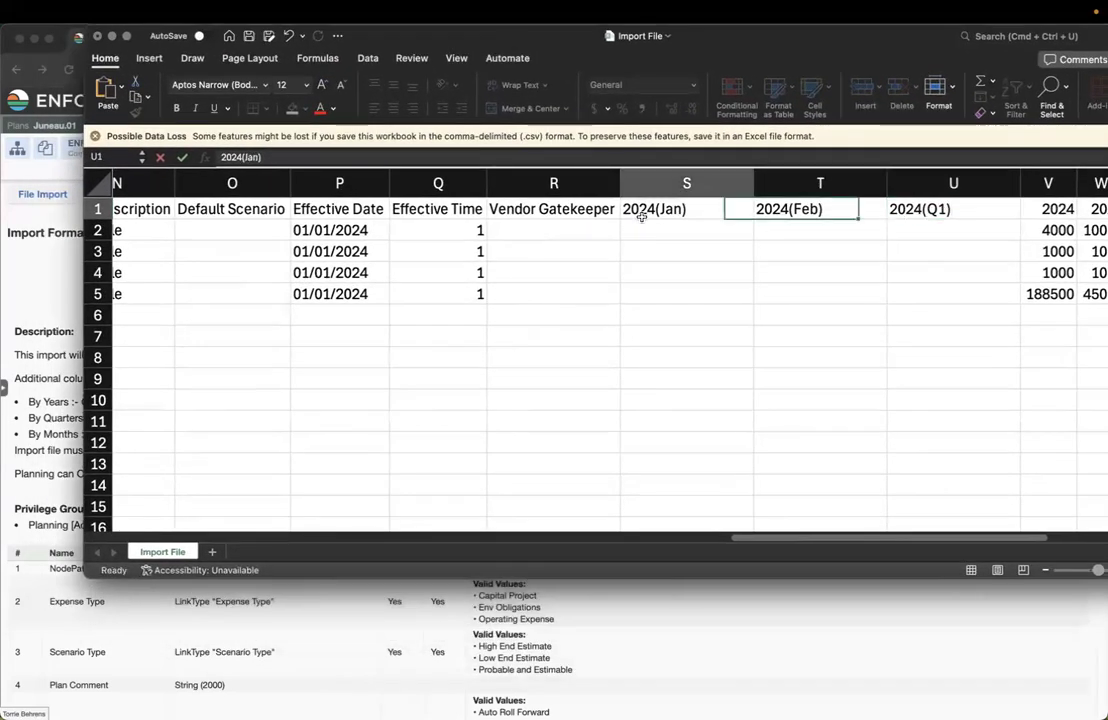
left_click_drag(645, 228, 650, 274)
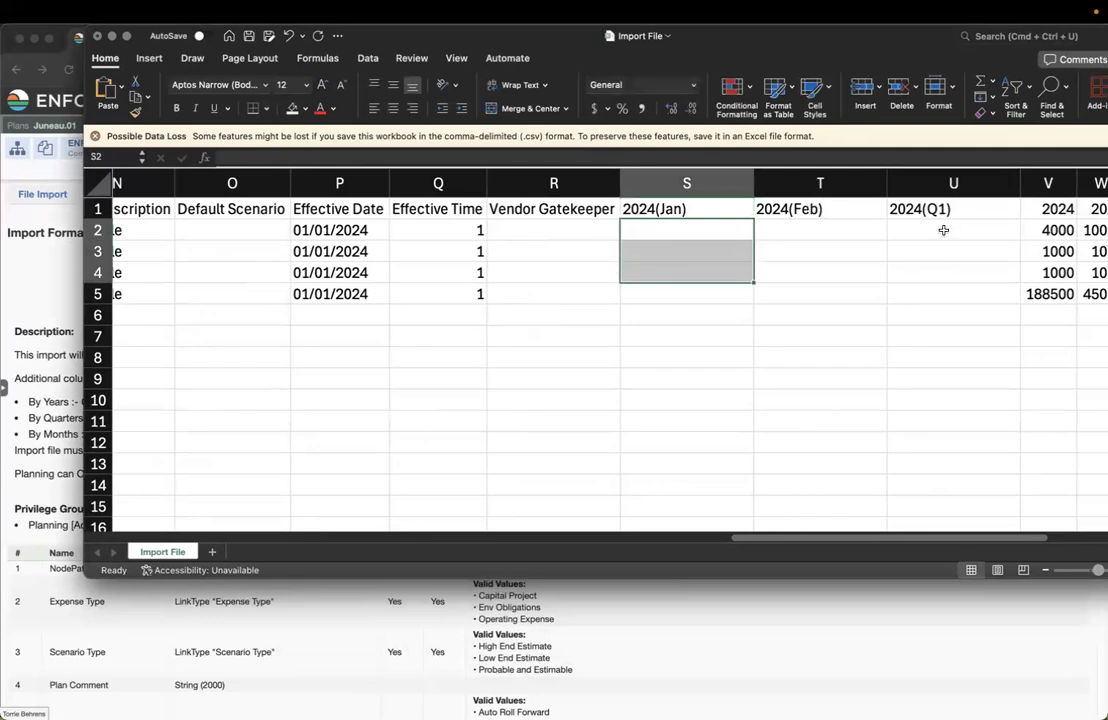
left_click_drag(943, 230, 942, 267)
left_click_drag(842, 47, 785, 43)
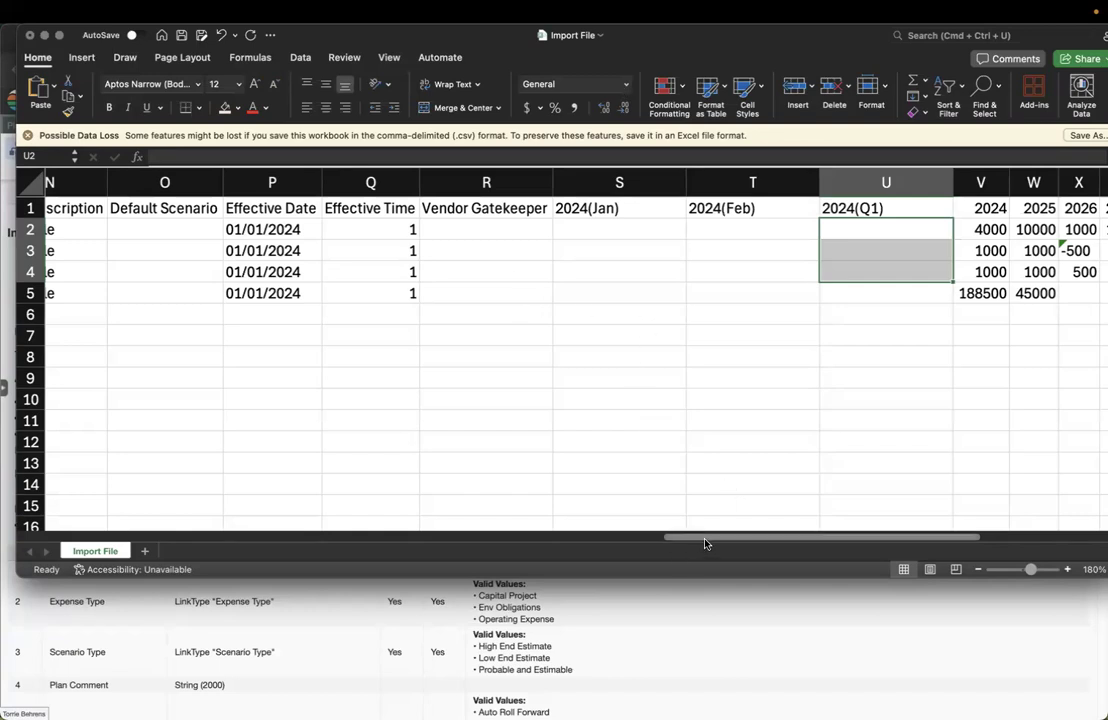
Enter an initiator's e-mail address in Initiator cell F2
left_click_drag(704, 543, 234, 516)
left_click(599, 228)
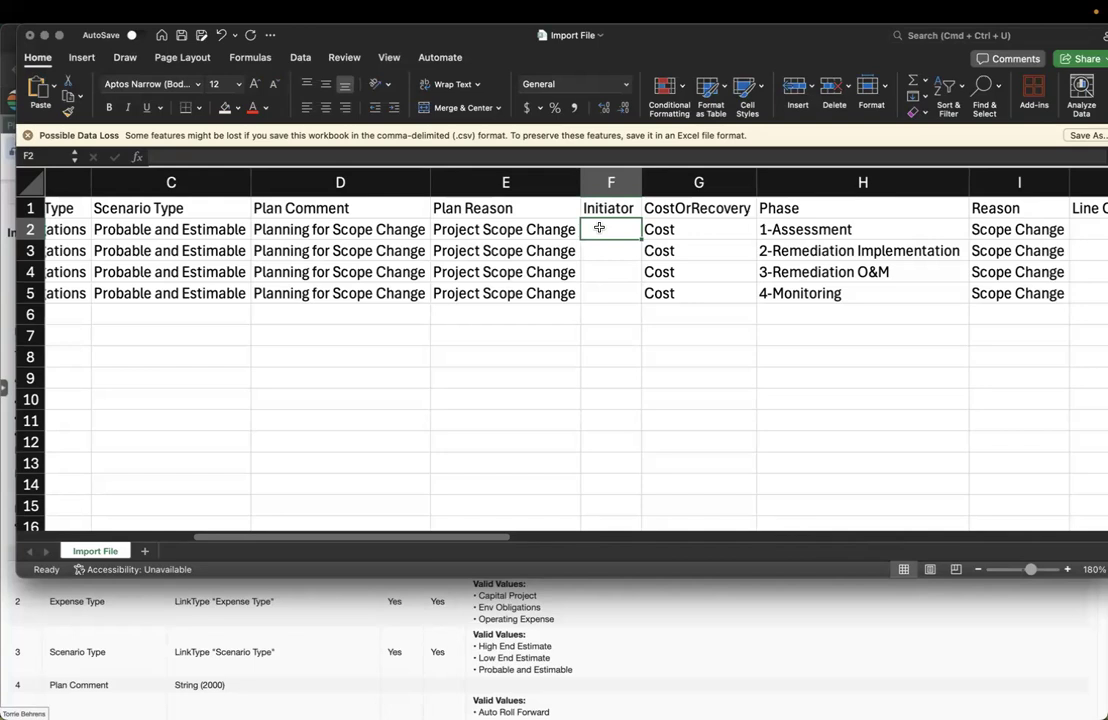
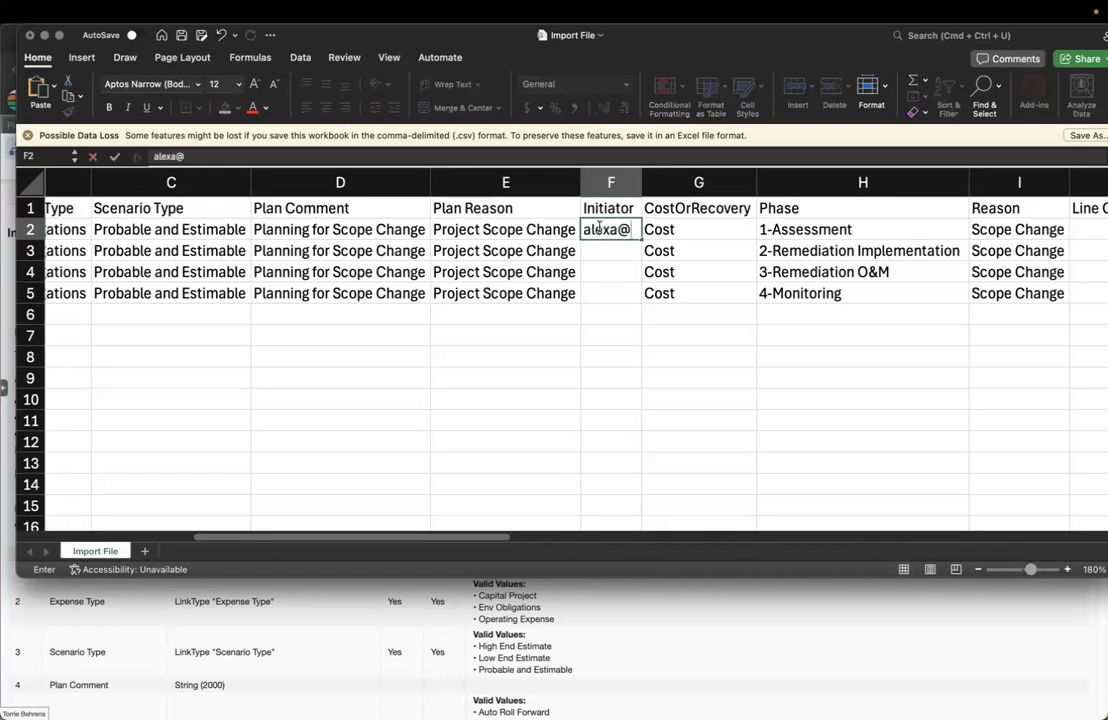
key("Return")
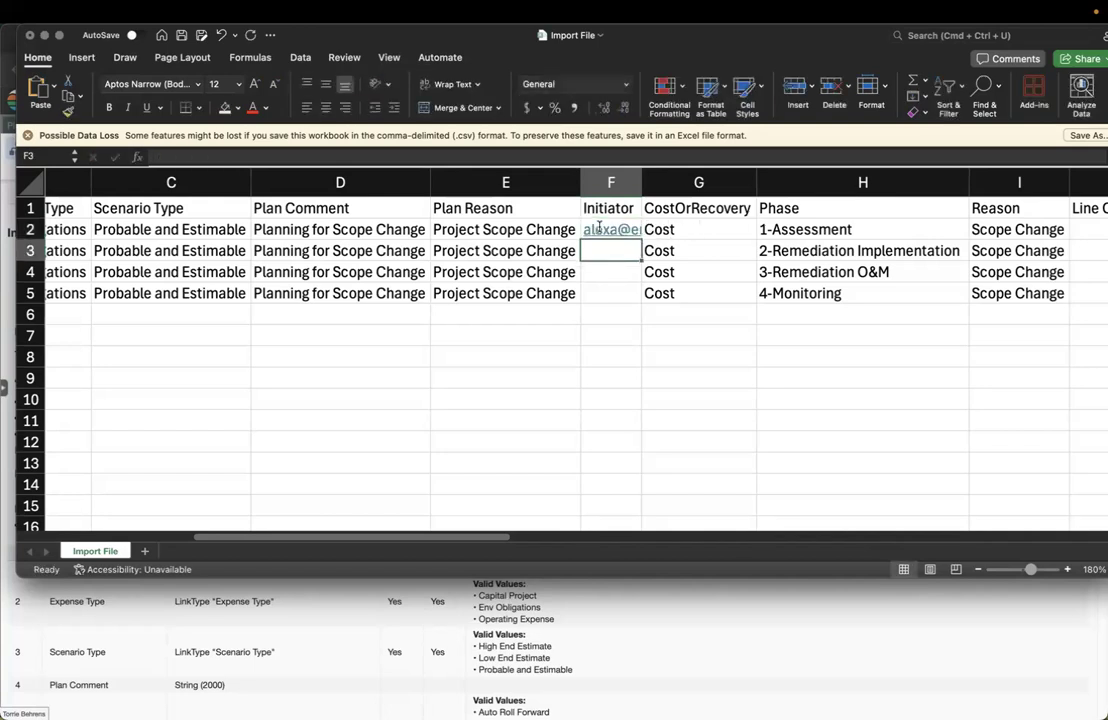
Copy the F2 e-mail into the rows below, then enter a second initiator's e-mail address underneath
key("Up")
key("super+c")
key("Down")
key("super+v")
key("Down")
key("super+v")
key("Down")
key("super+v")
key("Down")
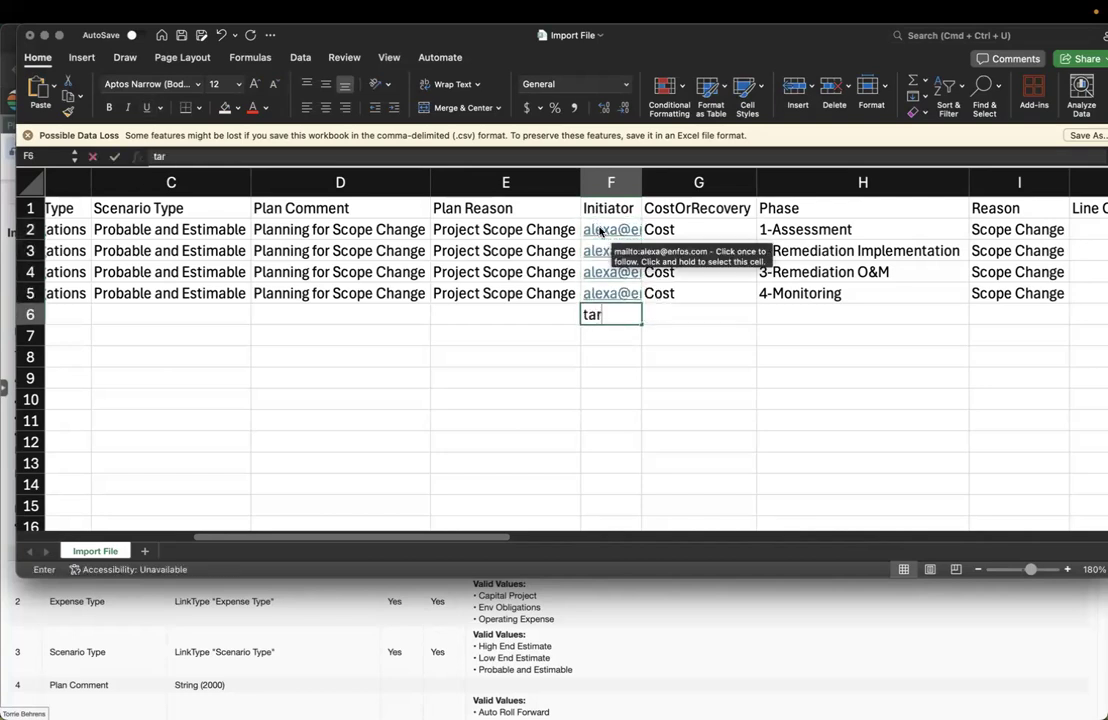
key("Return")
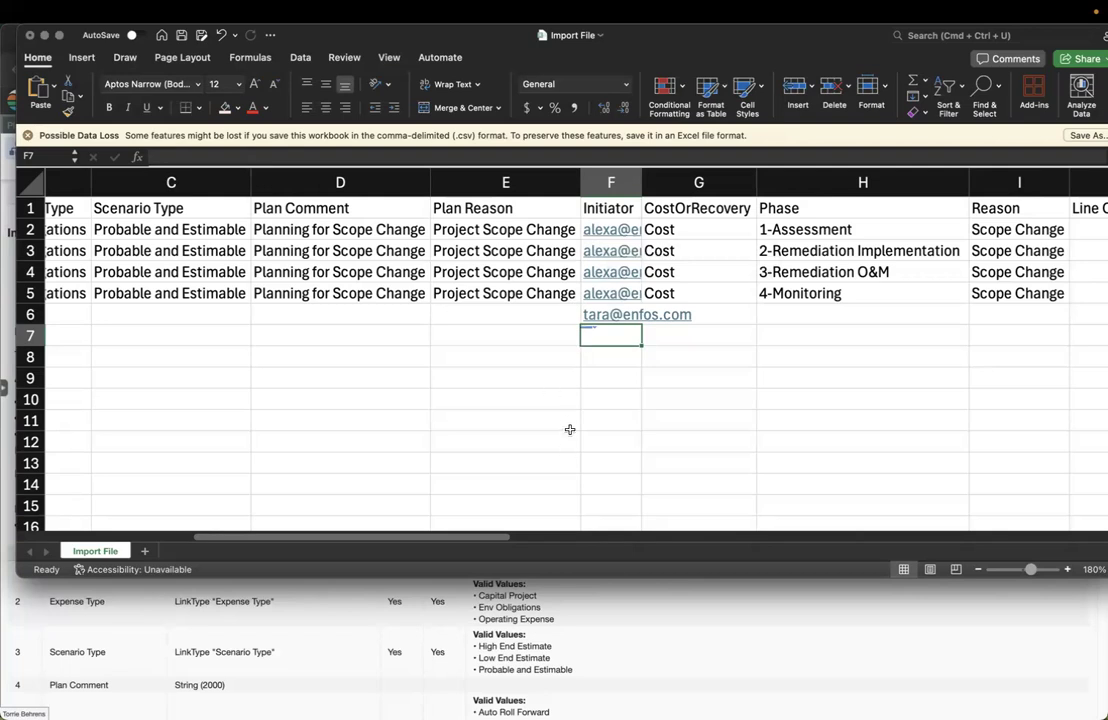
Confirm Editing is among the planning Advanced Filtering statuses, then view the Action Items dashboard
left_click(549, 625)
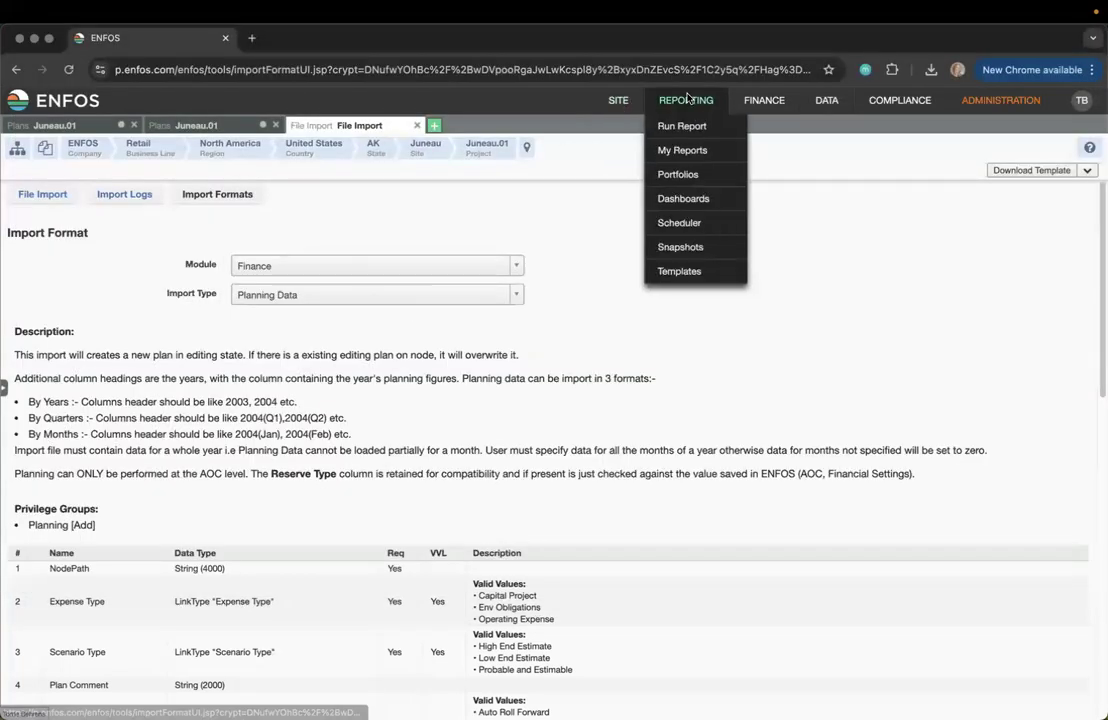
mouse_move(1023, 102)
mouse_move(1080, 101)
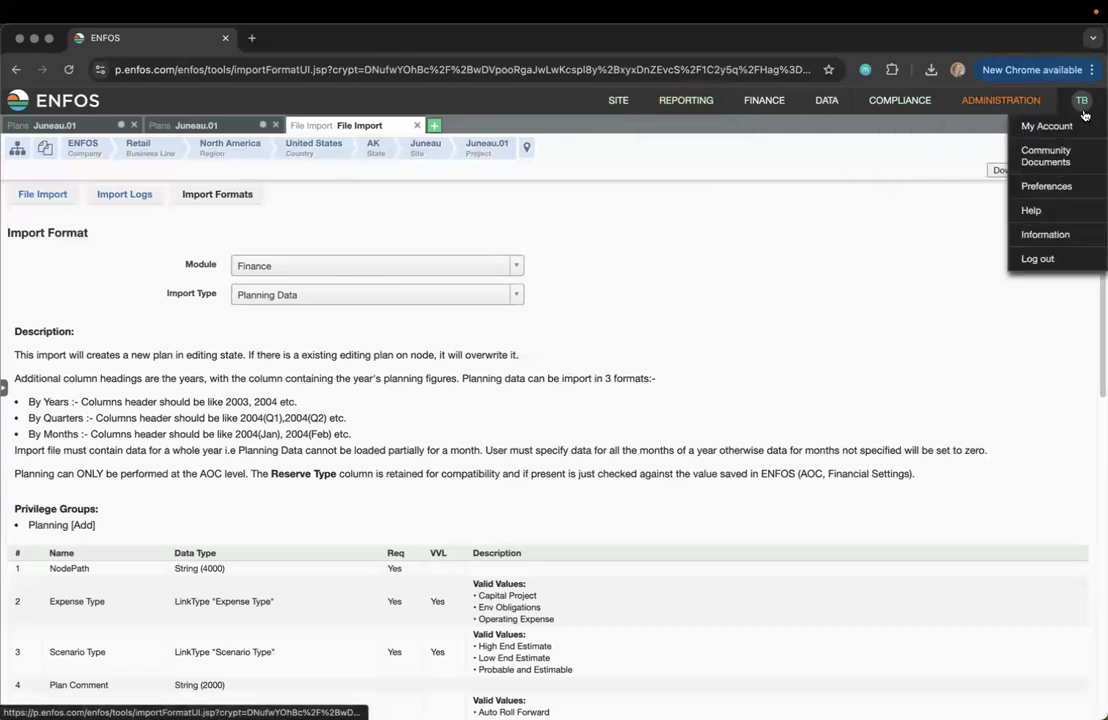
left_click(1057, 194)
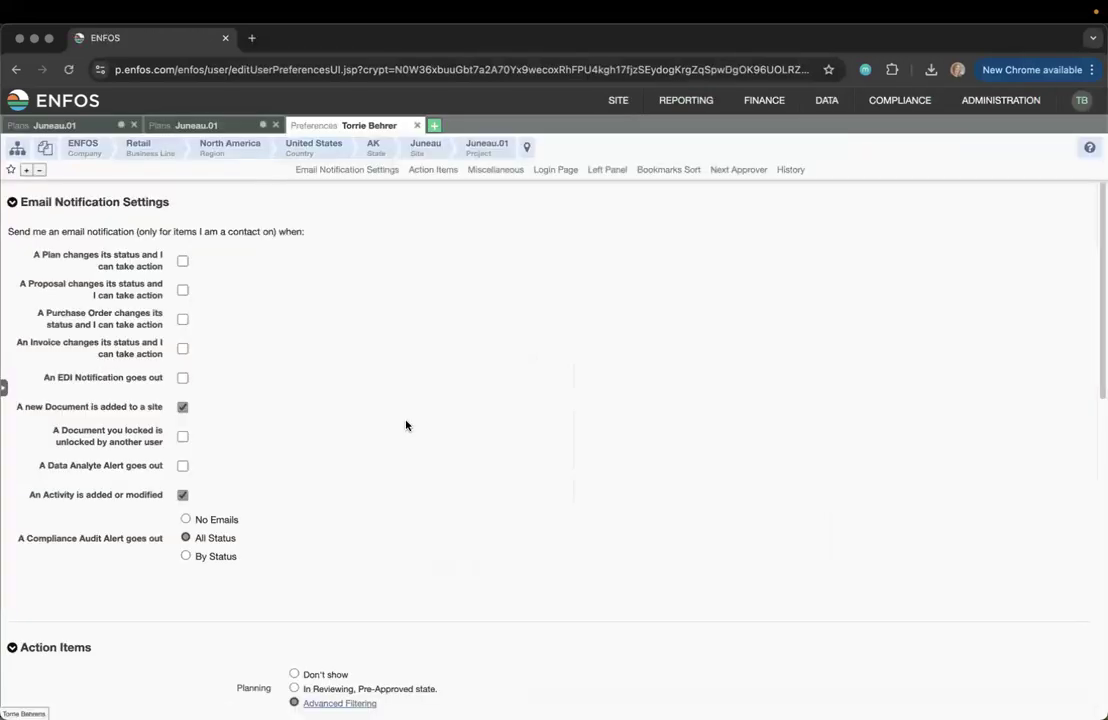
scroll(395, 460, "down", 3)
left_click(339, 579)
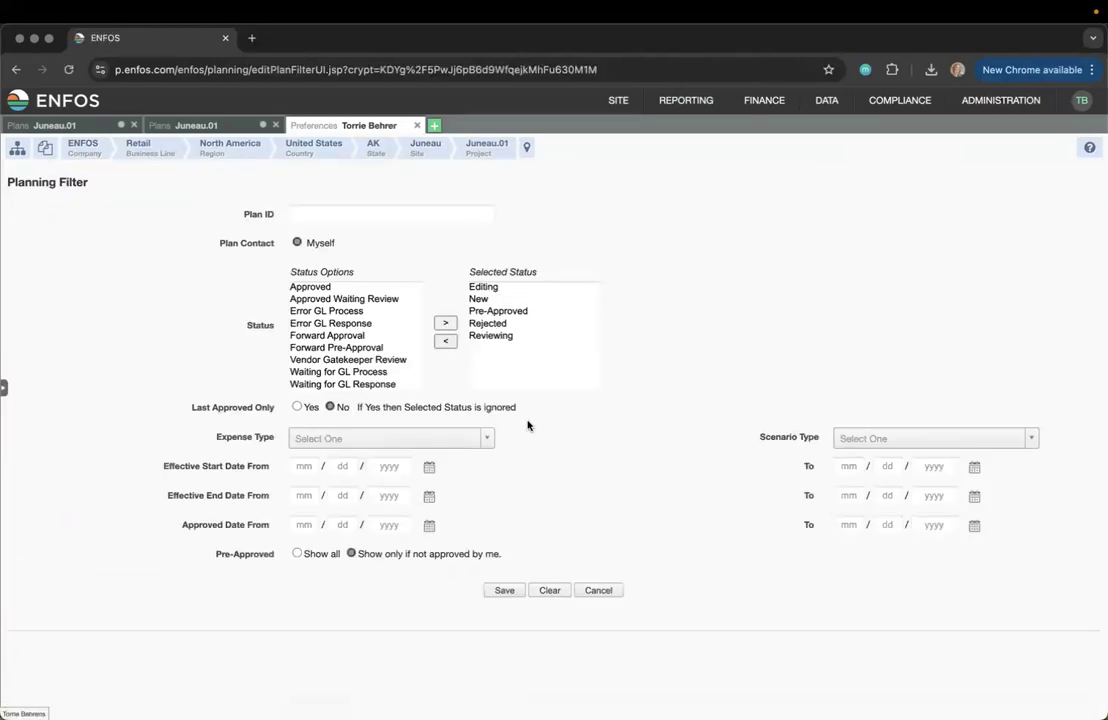
left_click(502, 288)
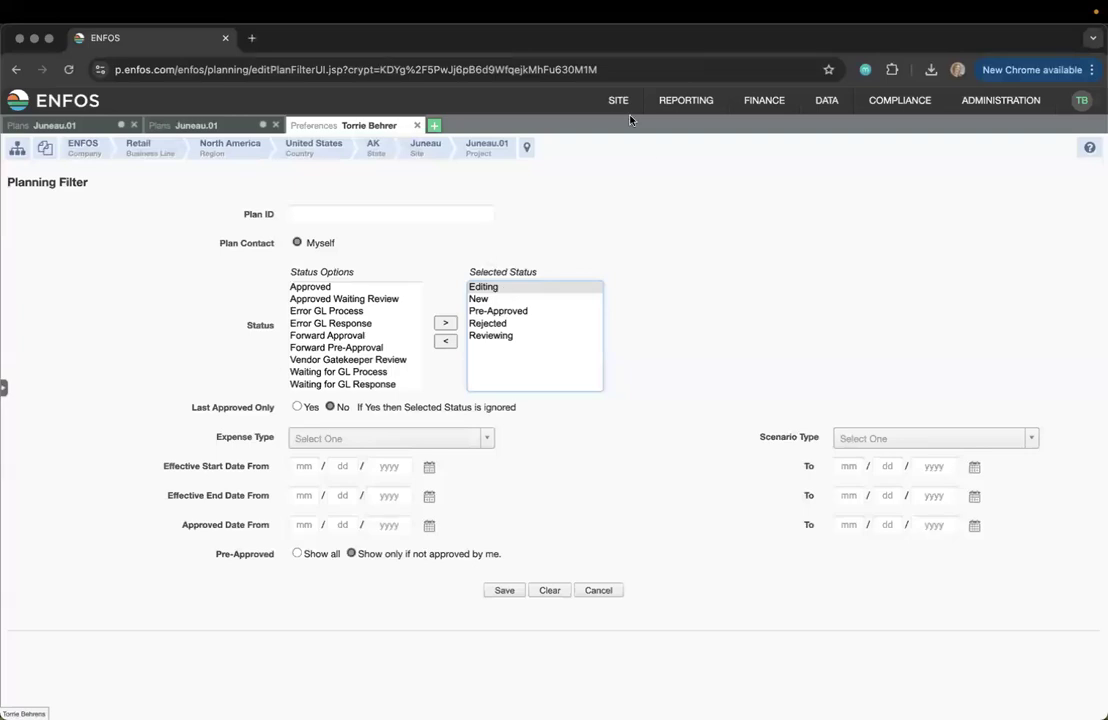
mouse_move(618, 101)
left_click(632, 149)
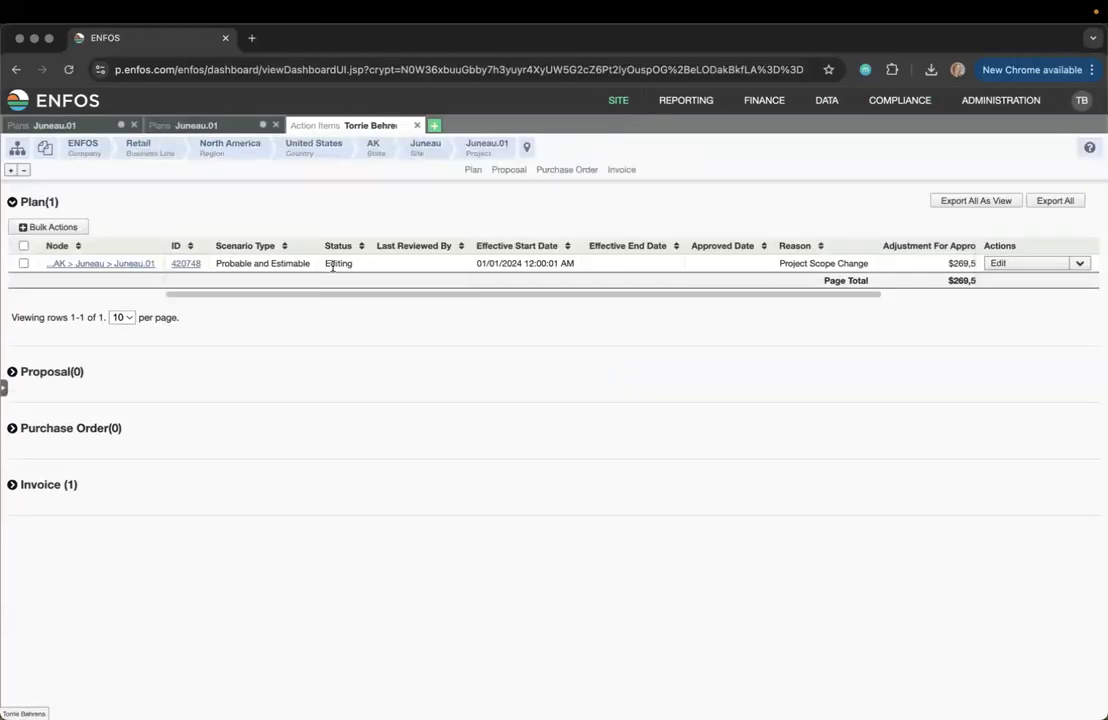
Note plan 420748's Editing status, then open a New Tab and scroll its Tutorial Videos list
left_click_drag(327, 264, 354, 267)
left_click(336, 341)
left_click(435, 127)
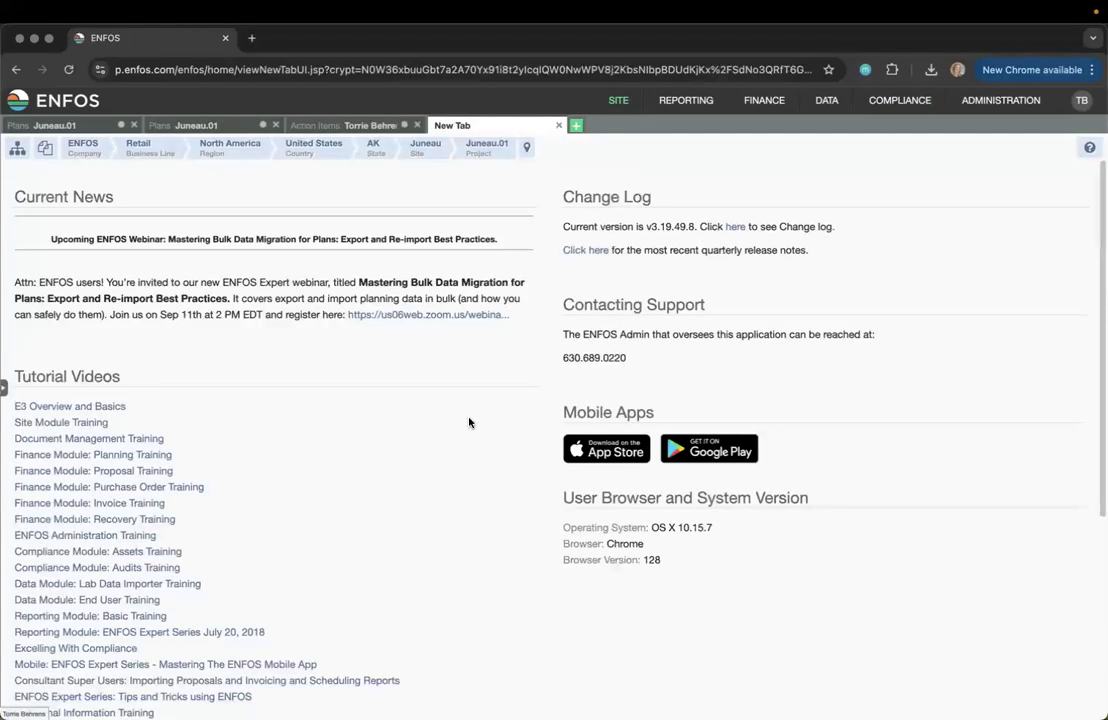
scroll(272, 359, "down", 5)
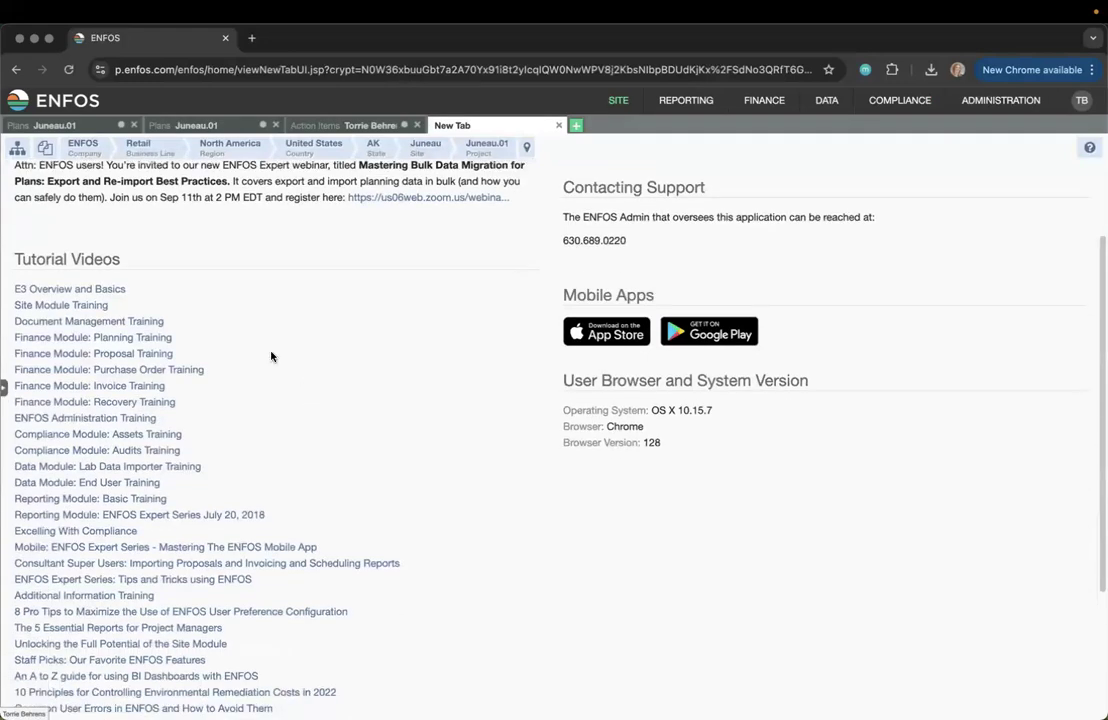